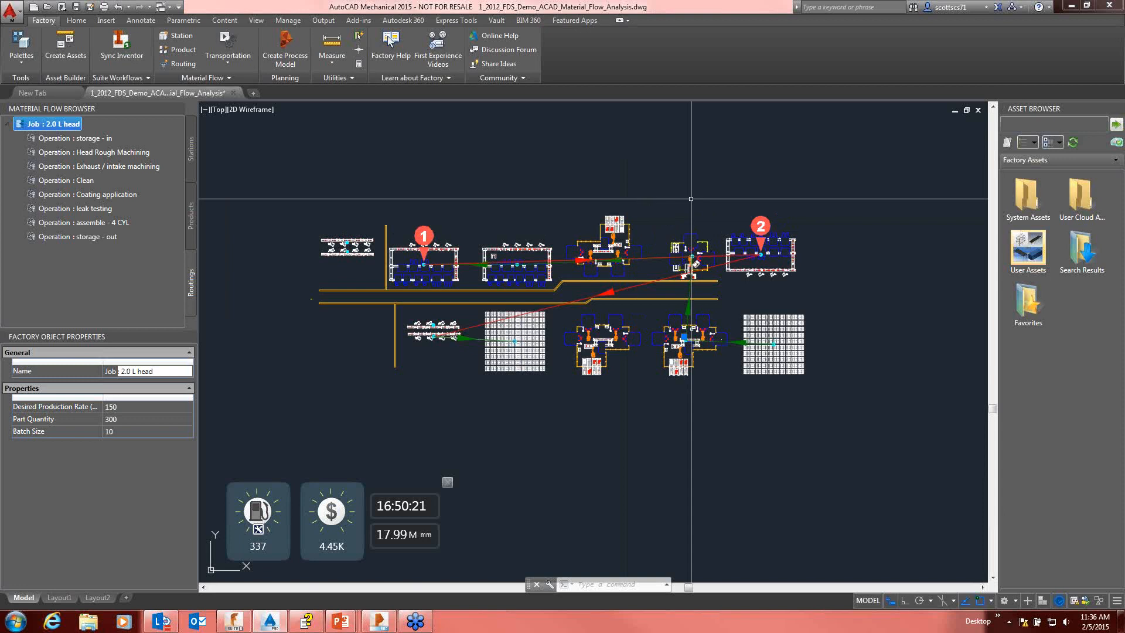
Step: Switch to the Autodesk Factory Design Suite Ultimate 2015 launcher and look through all of its automated workflows
click(597, 249)
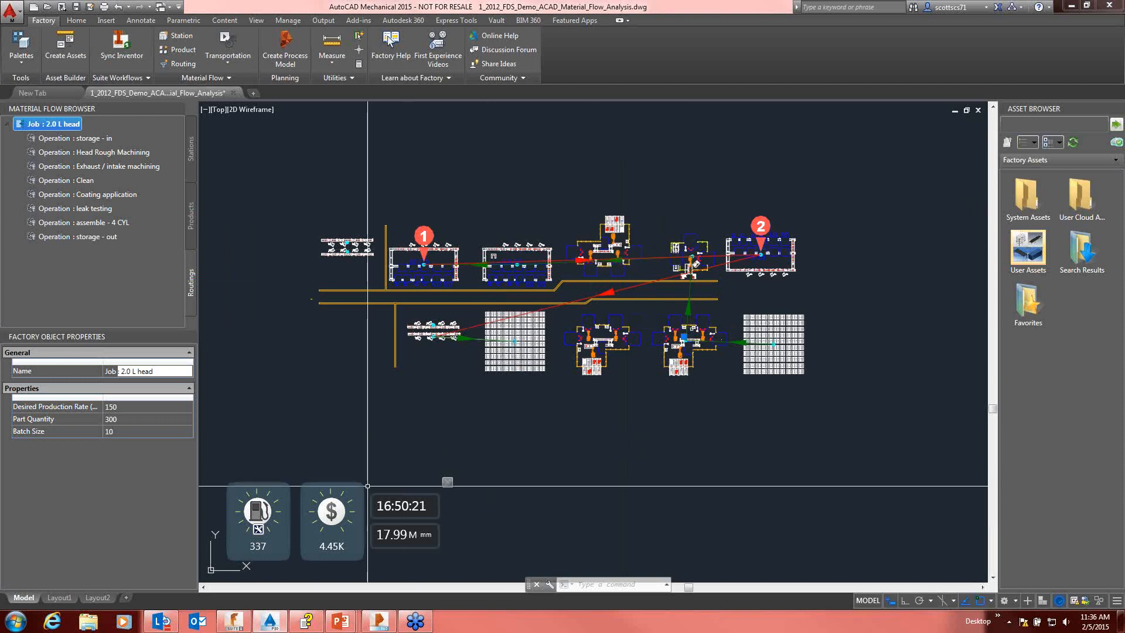
click(233, 621)
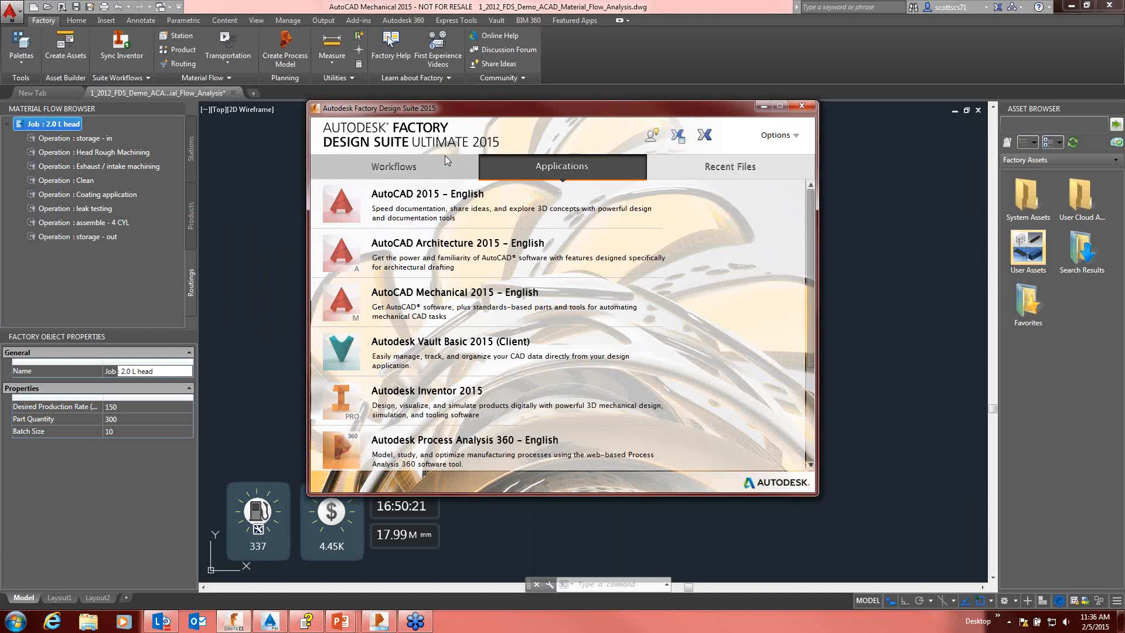
click(426, 166)
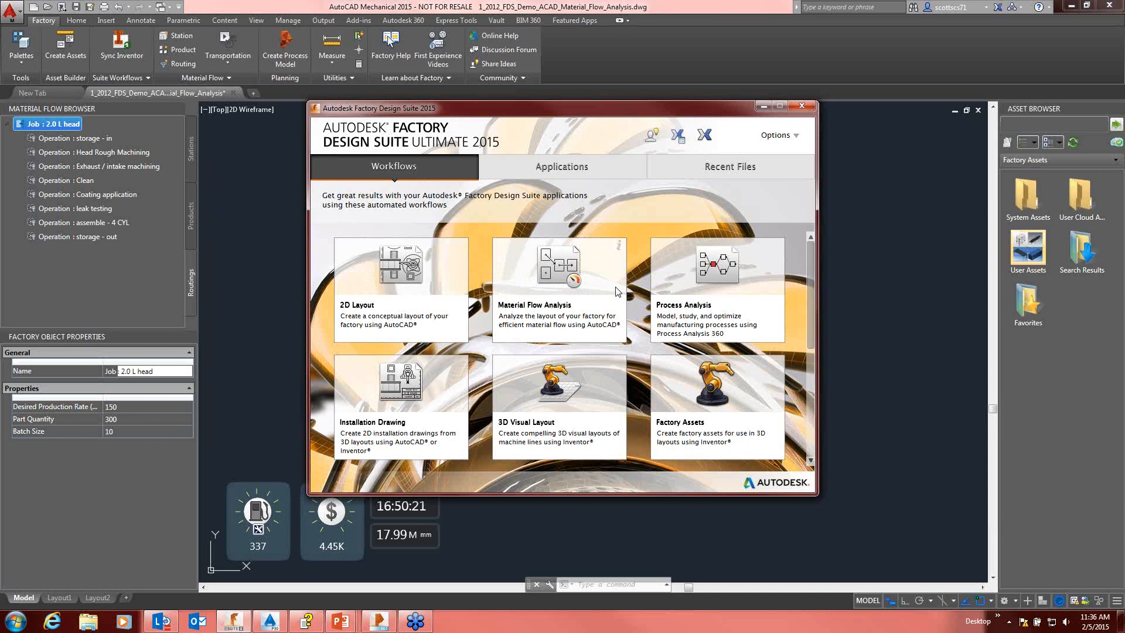
scroll(600, 288, down, 2)
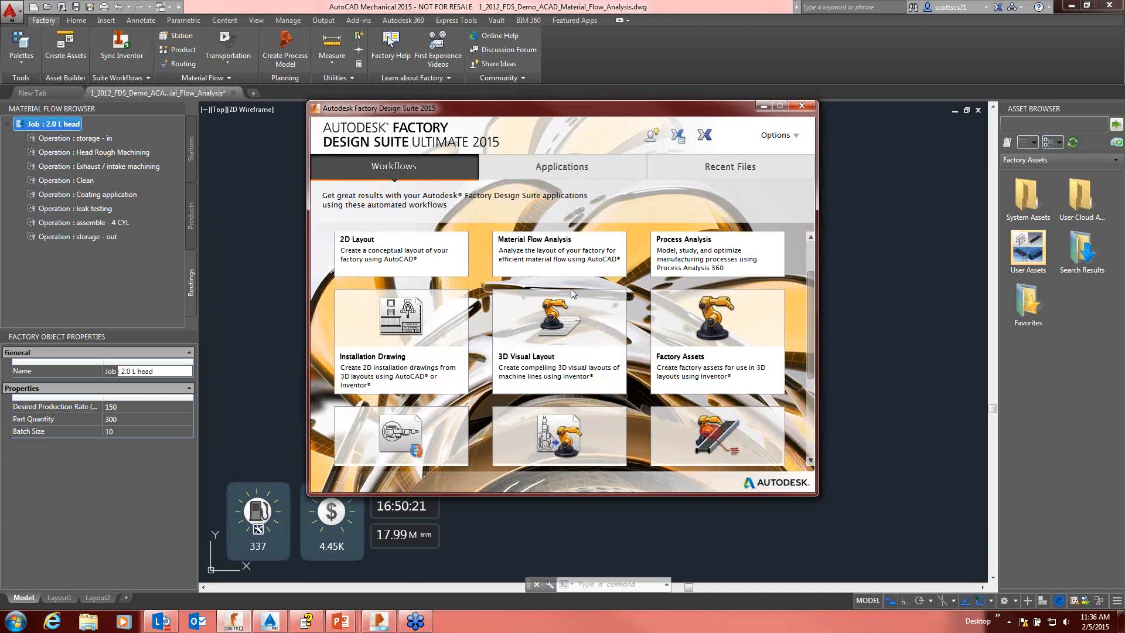
scroll(572, 293, down, 1)
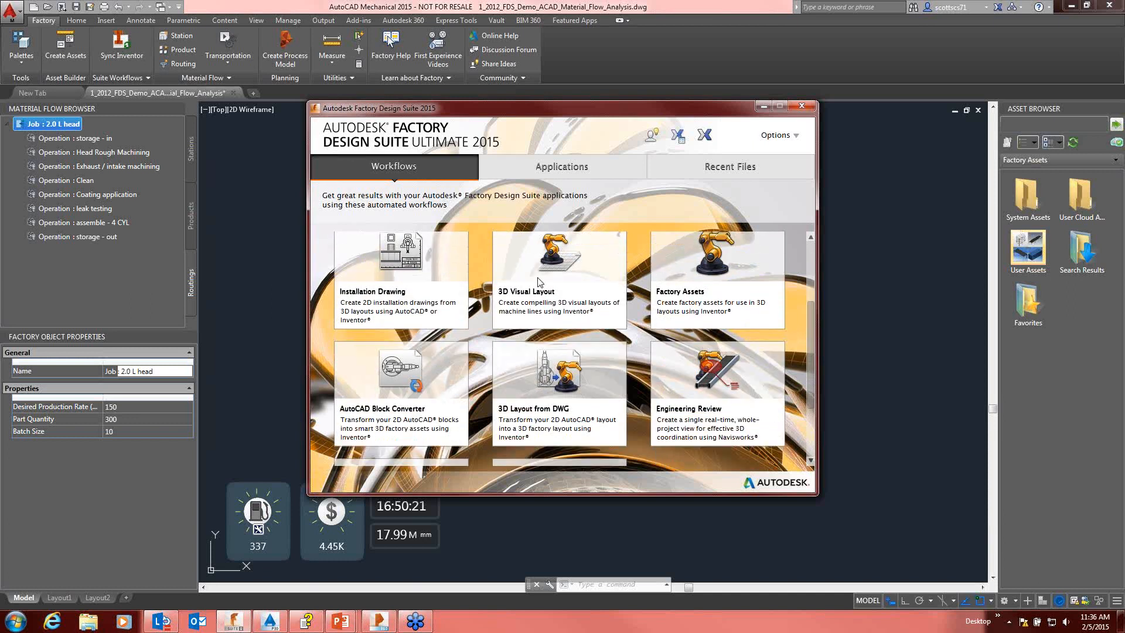
scroll(697, 290, up, 3)
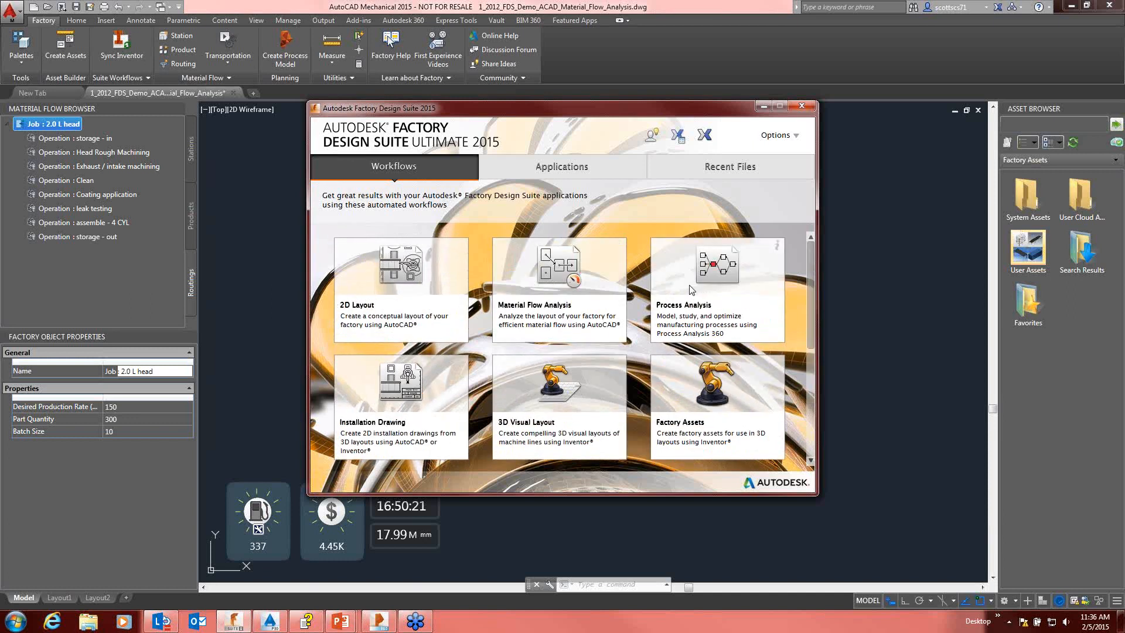
scroll(480, 276, down, 2)
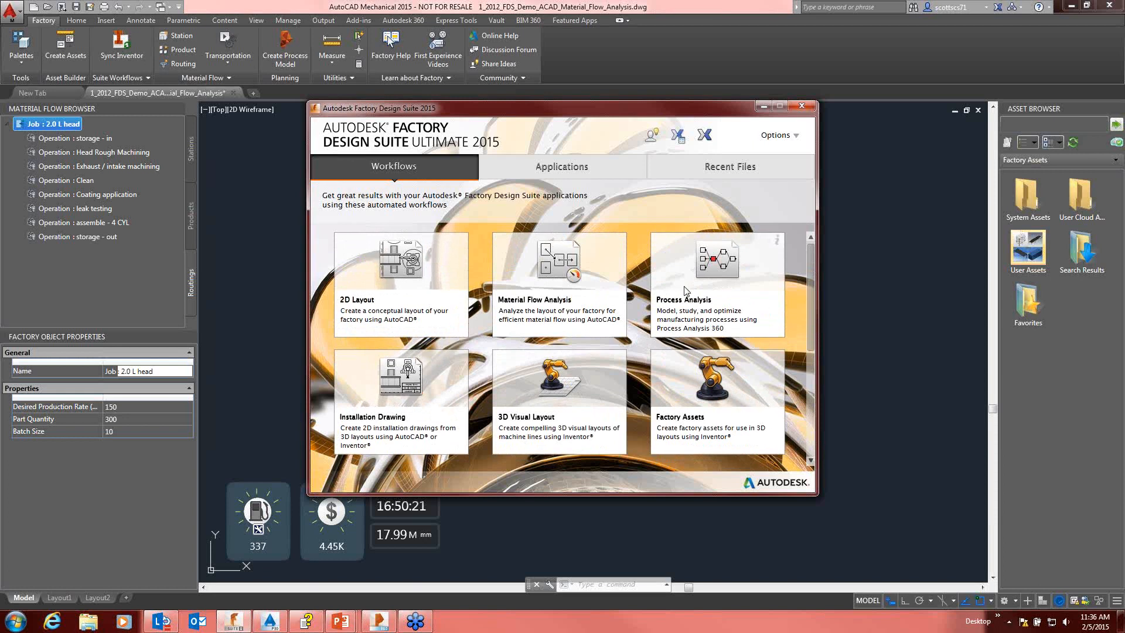
scroll(480, 275, up, 1)
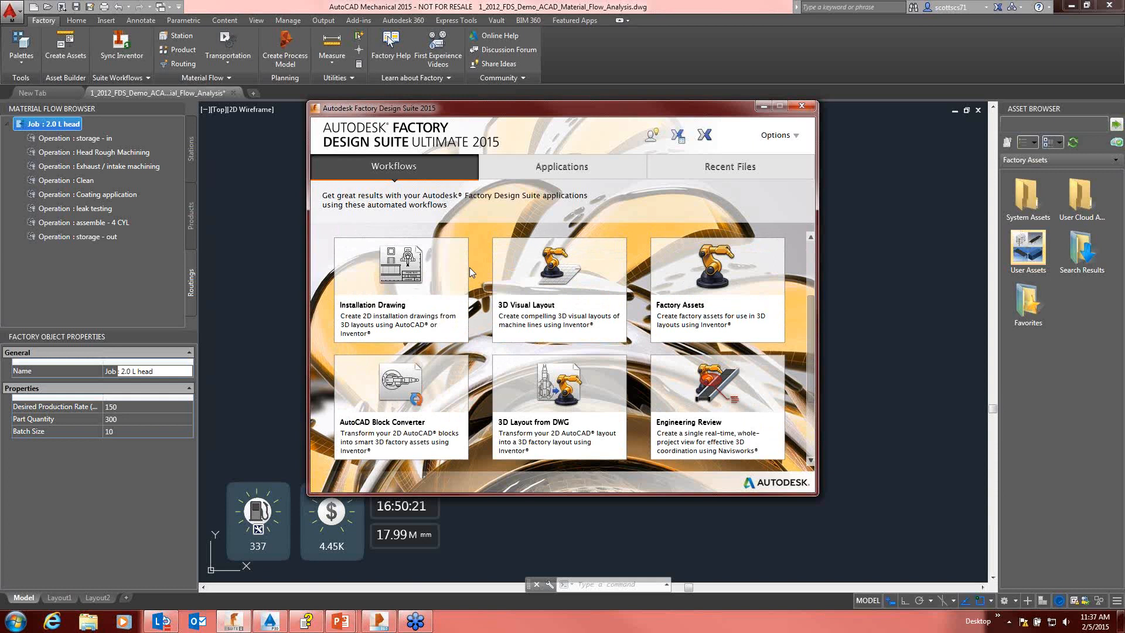
scroll(543, 287, down, 1)
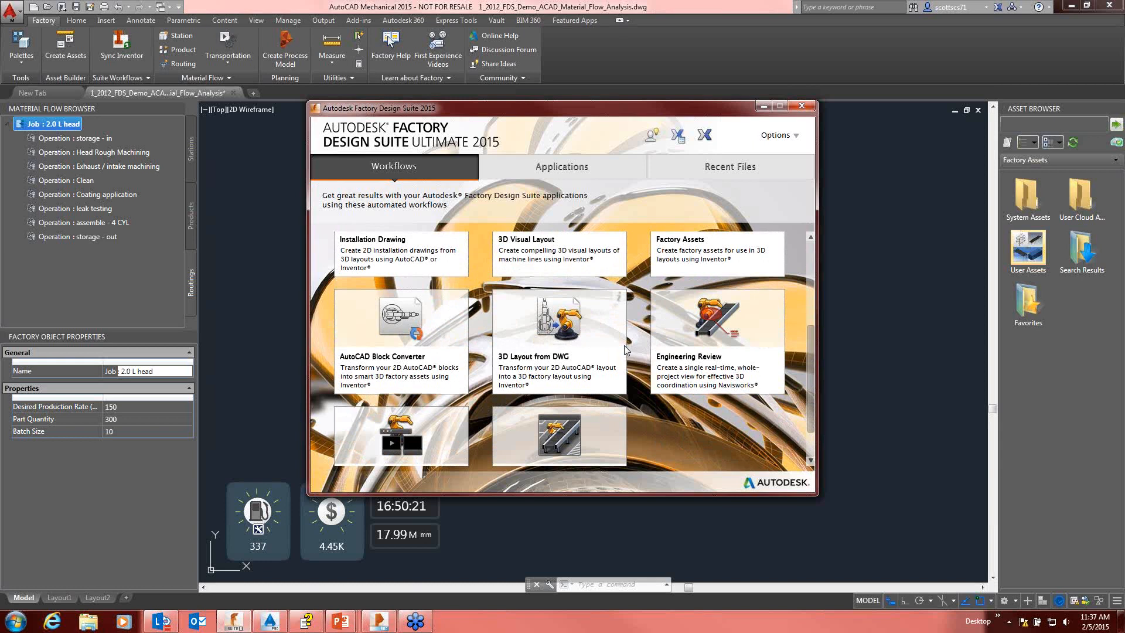
scroll(626, 350, down, 1)
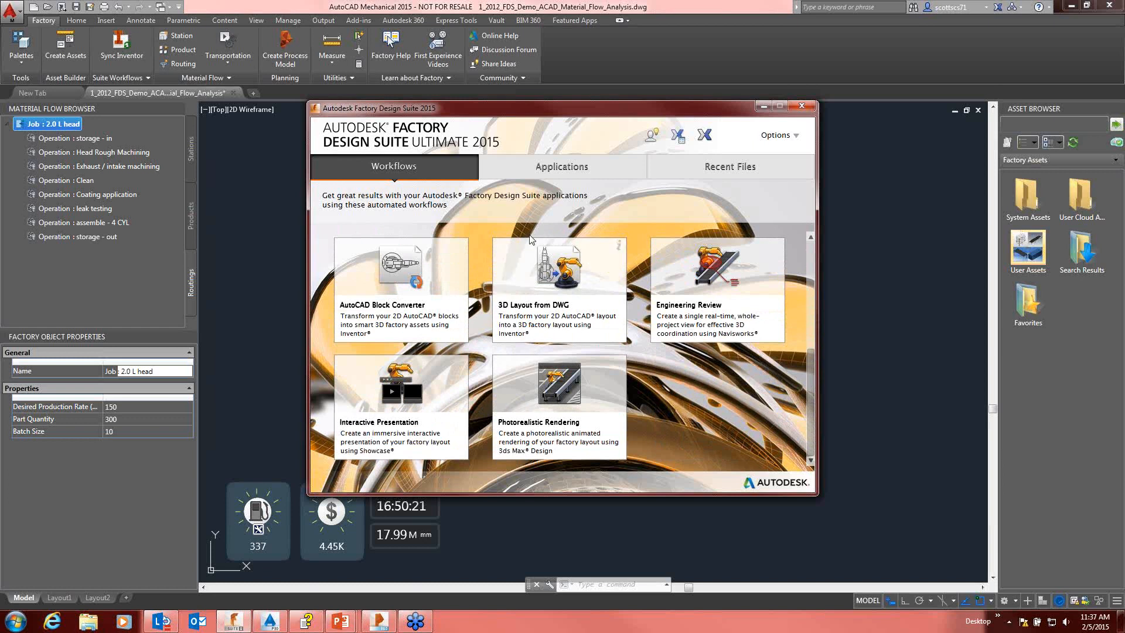
Step: Review the suite's applications and recent files, and minimize the launcher to return to the material flow drawing
click(551, 168)
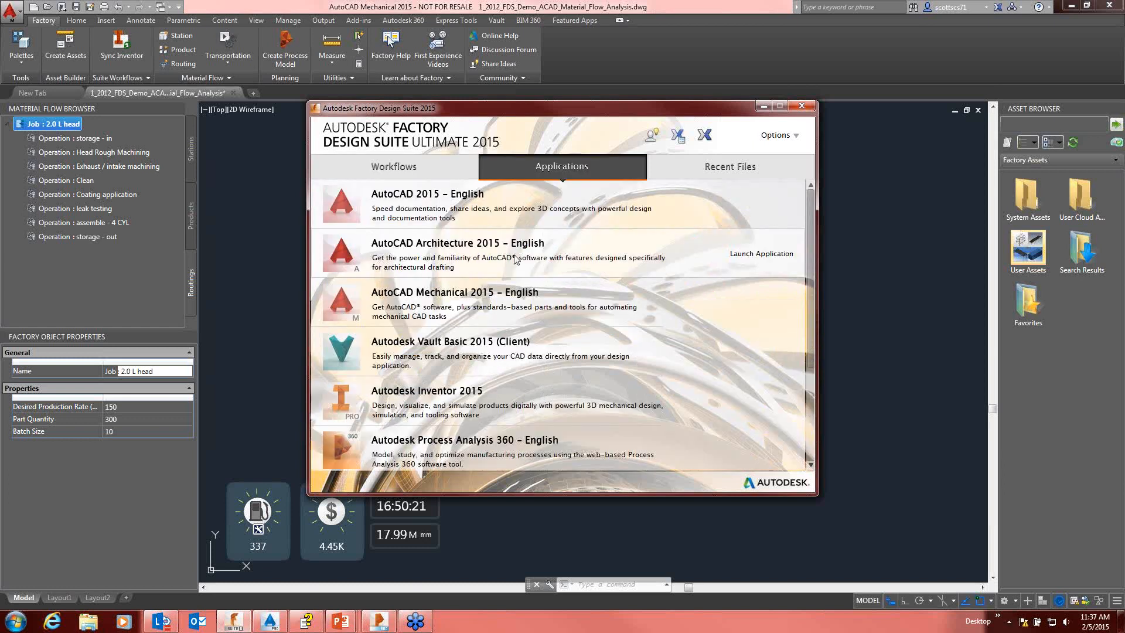
scroll(515, 262, down, 1)
scroll(515, 263, down, 1)
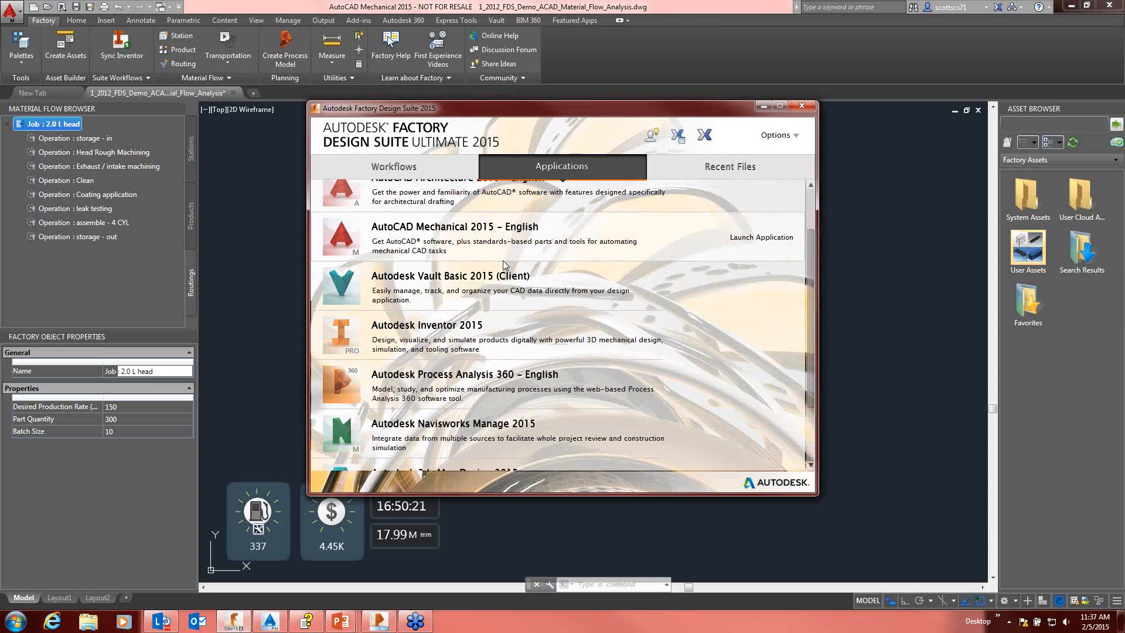
scroll(498, 293, down, 2)
scroll(494, 322, up, 1)
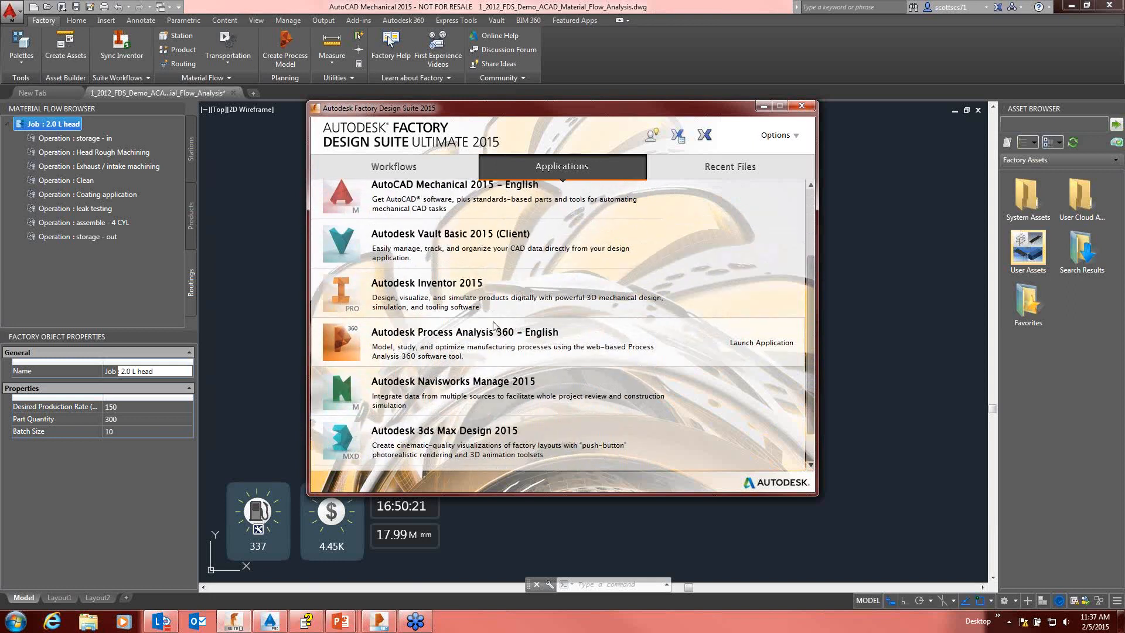
scroll(494, 324, up, 2)
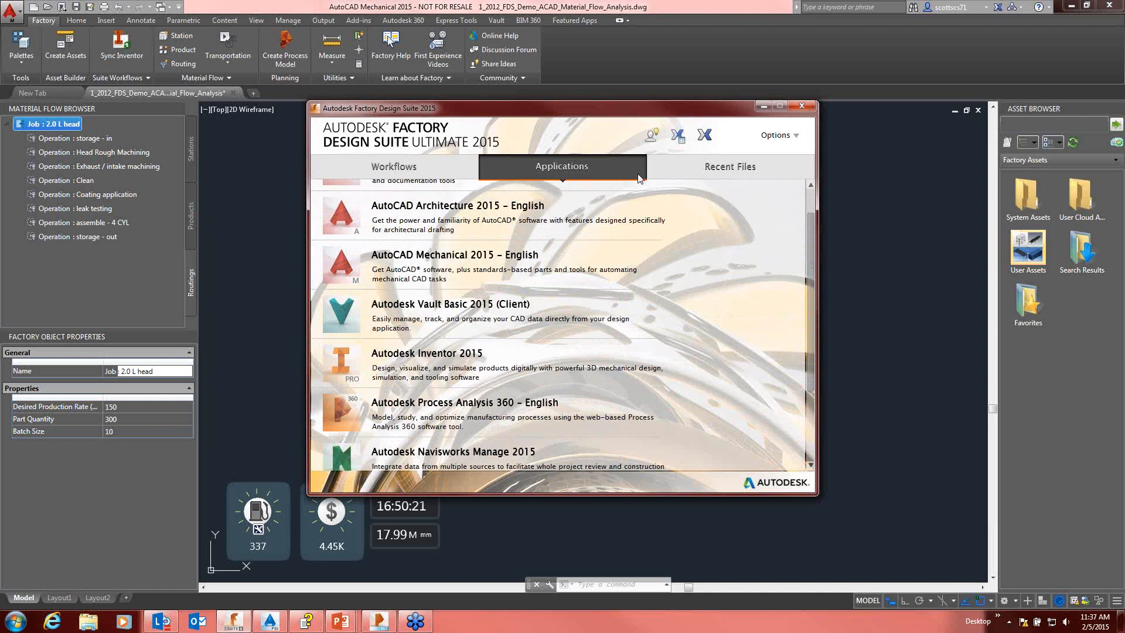
click(702, 168)
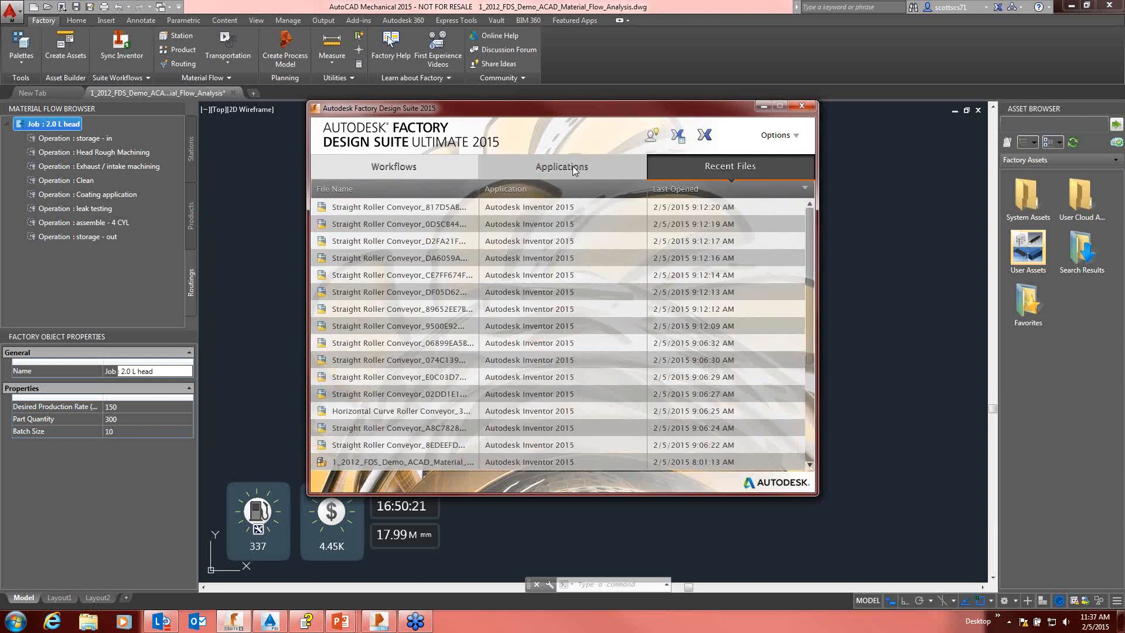
click(575, 168)
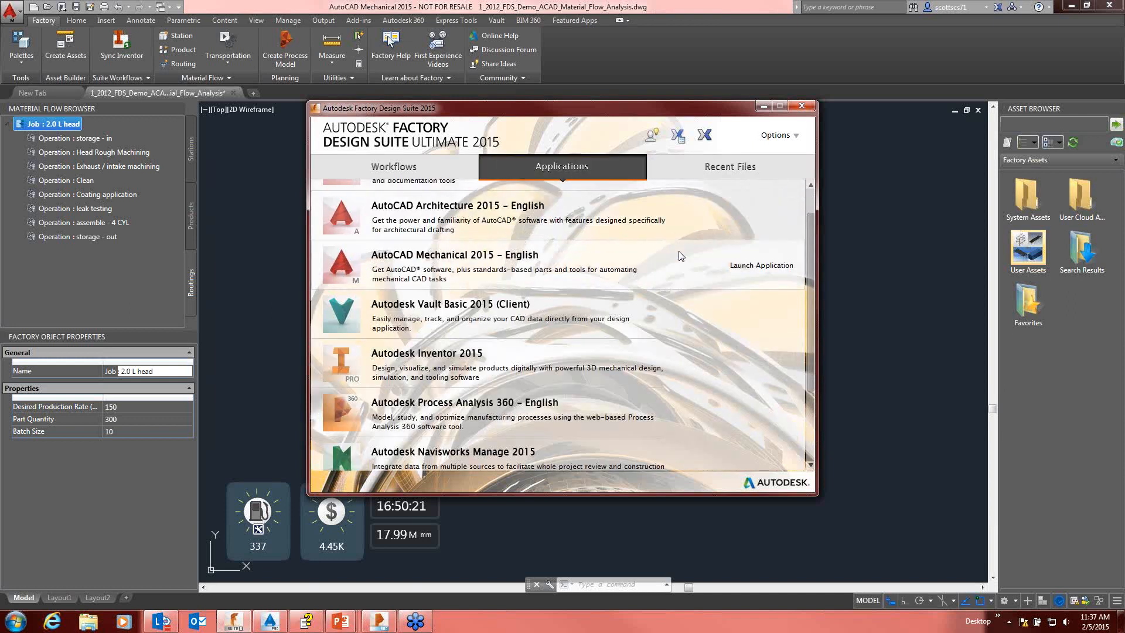
click(762, 107)
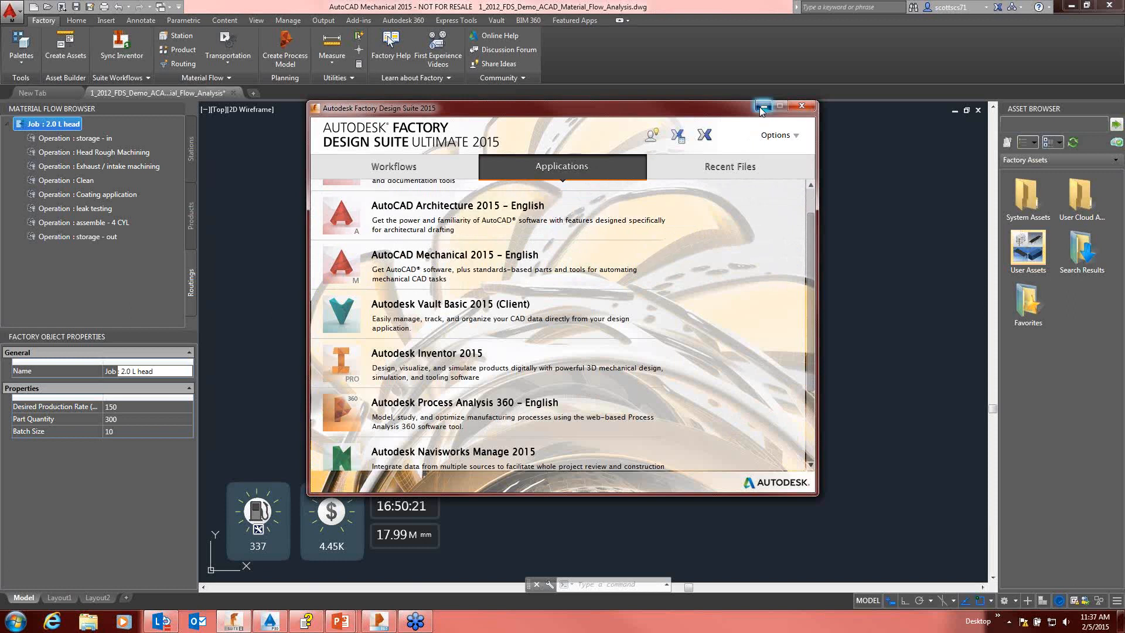
Step: Examine the transportation options and the stations, products and routings defined for the drawing's material flow
mouse_move(470, 210)
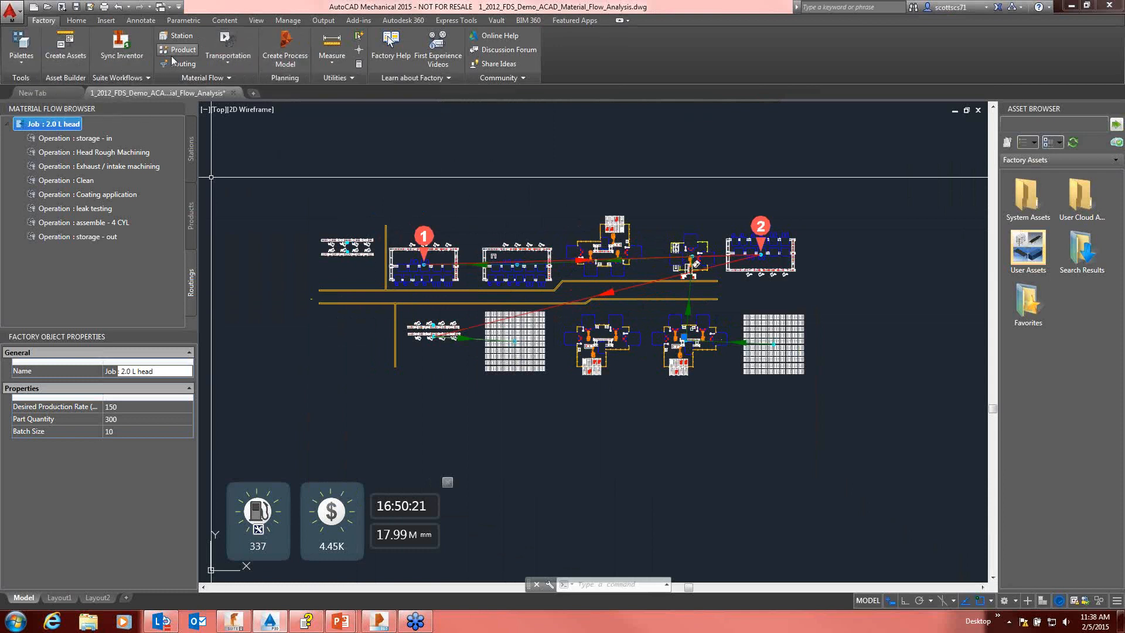
click(230, 62)
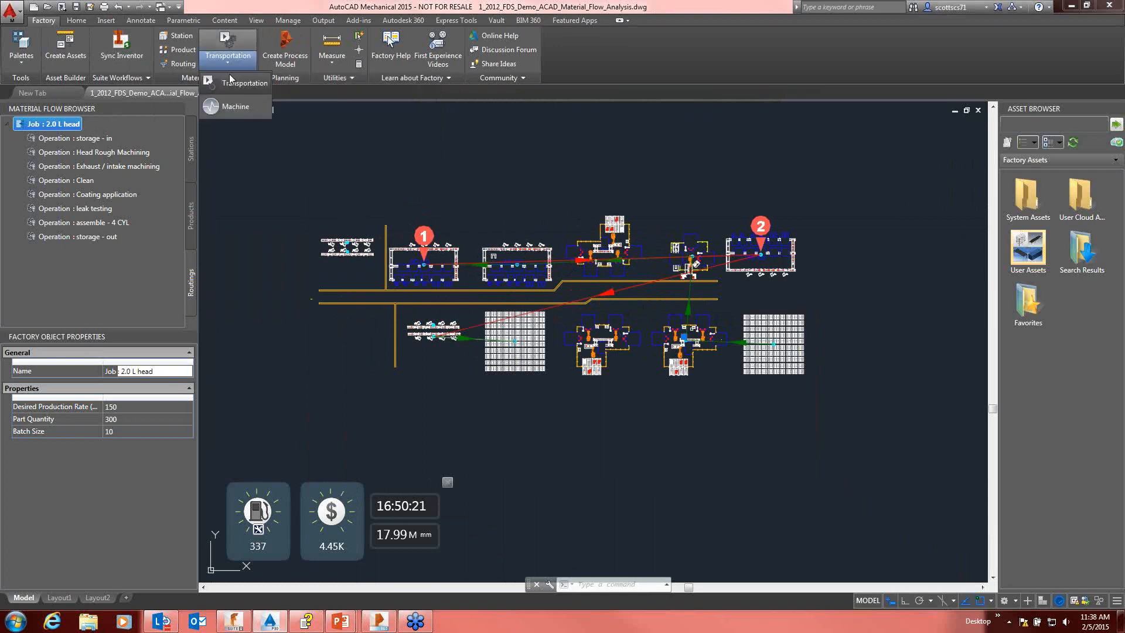
click(232, 65)
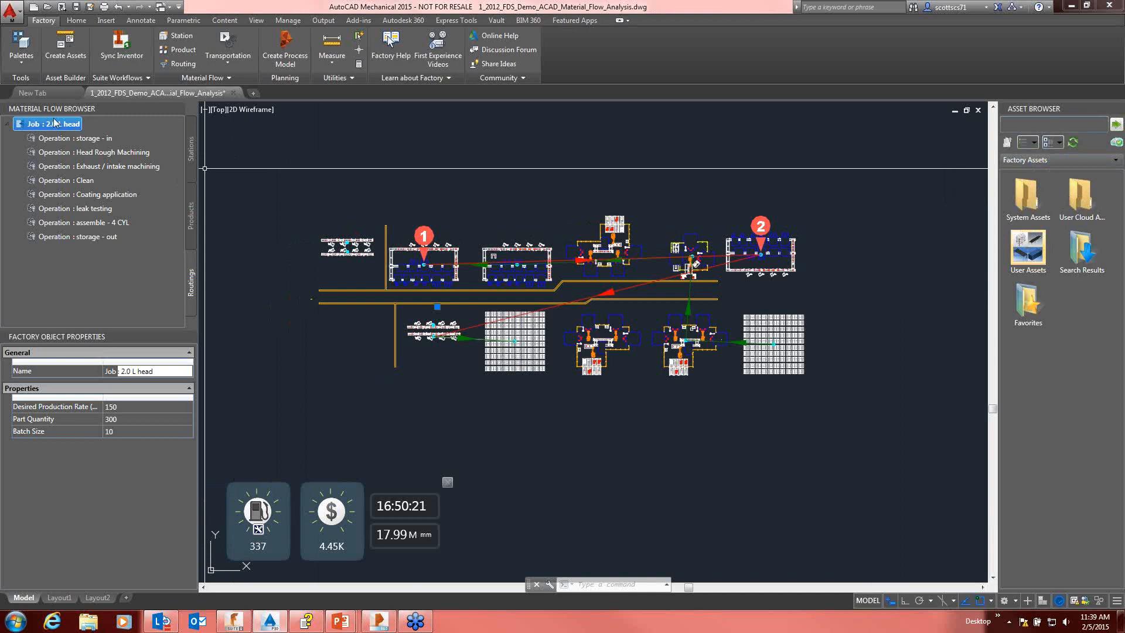
click(191, 152)
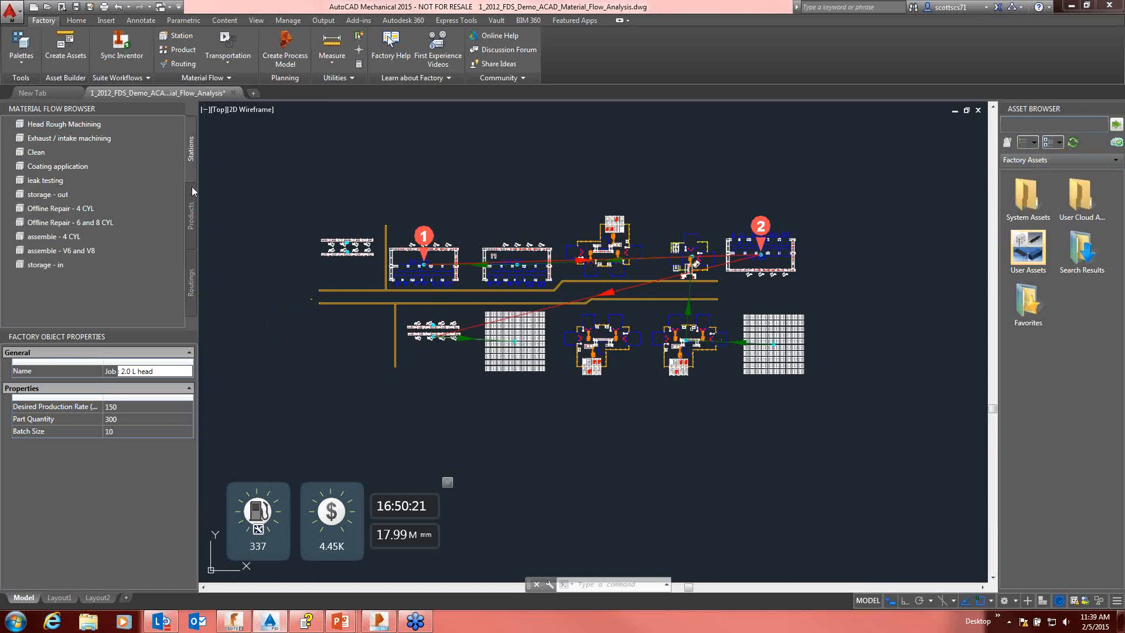
click(191, 218)
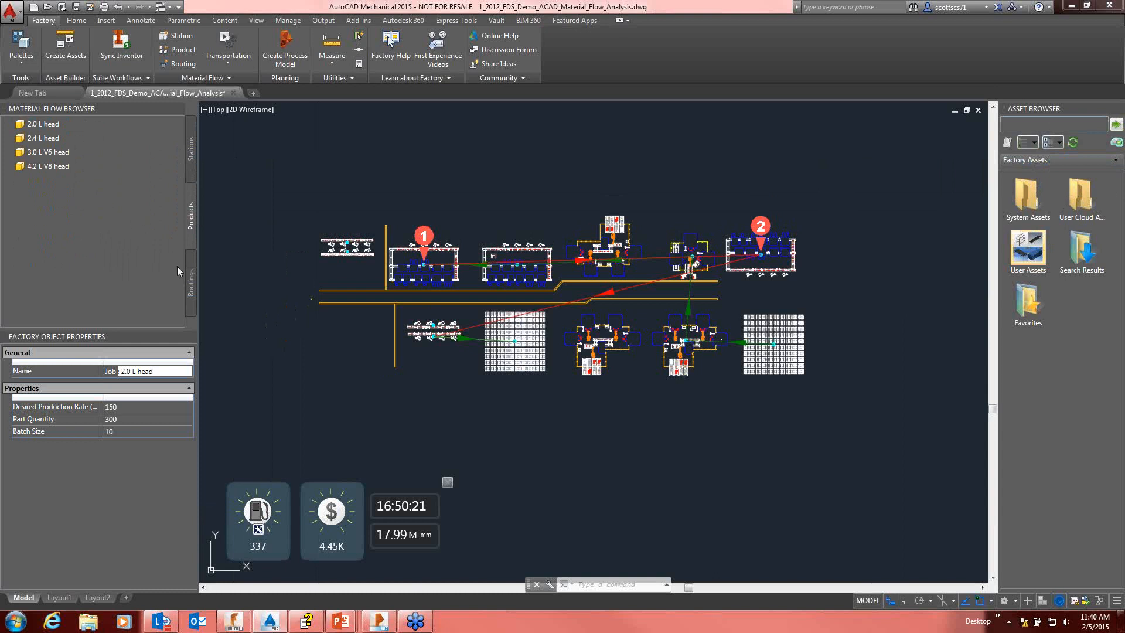
click(192, 284)
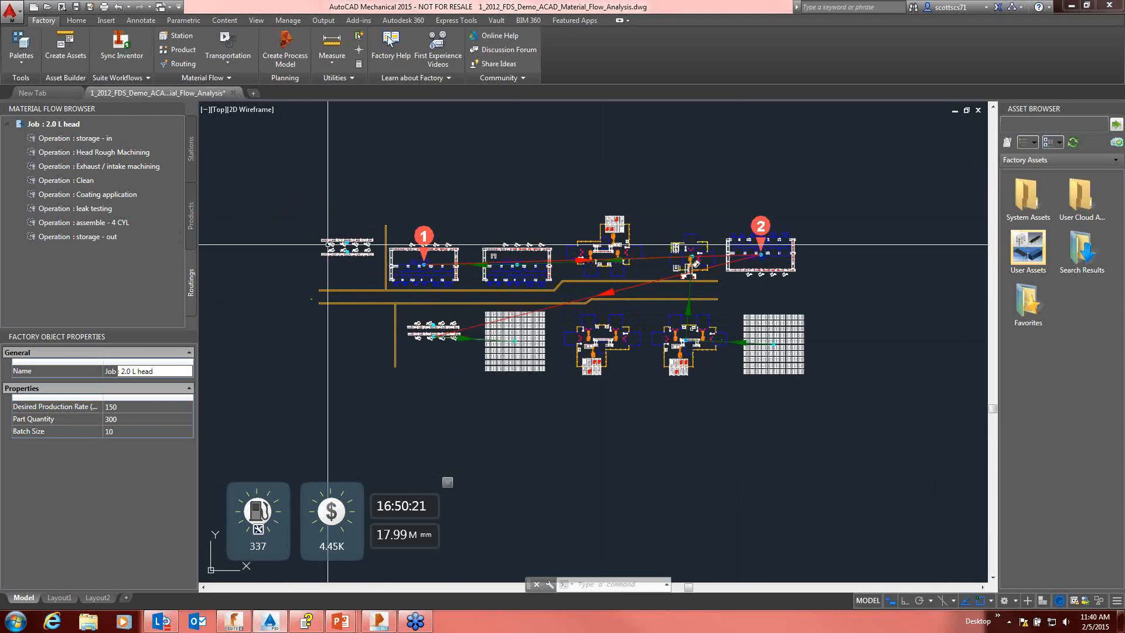
Step: Start a block definition named "Typ Work Cell" for the U-shaped outline inside the second machining cell
scroll(495, 241, up, 3)
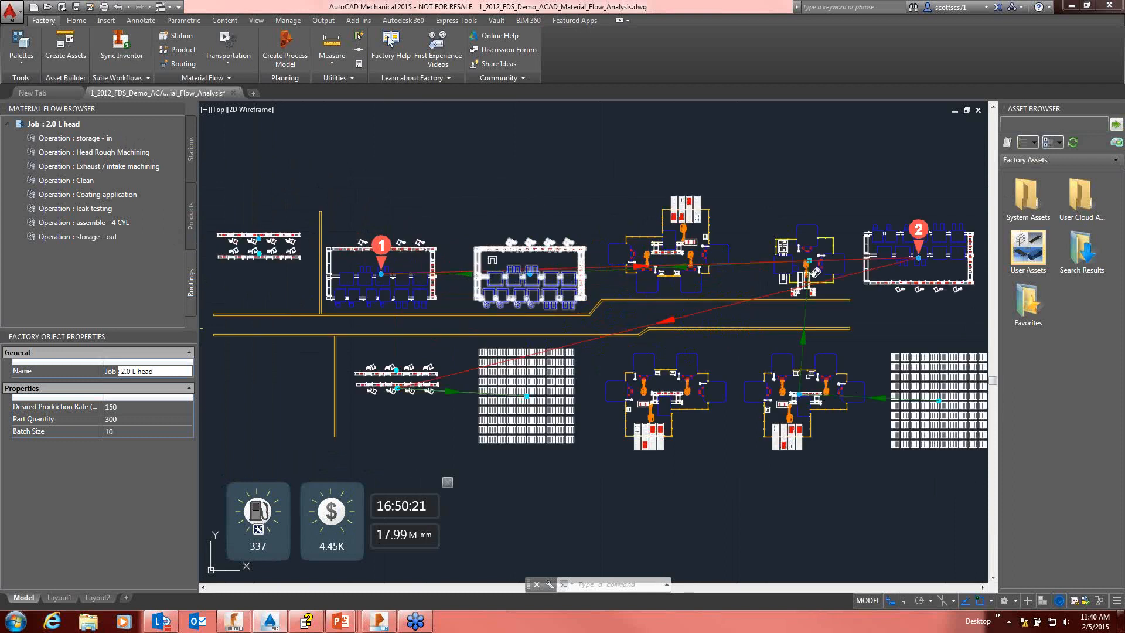
scroll(501, 266, up, 8)
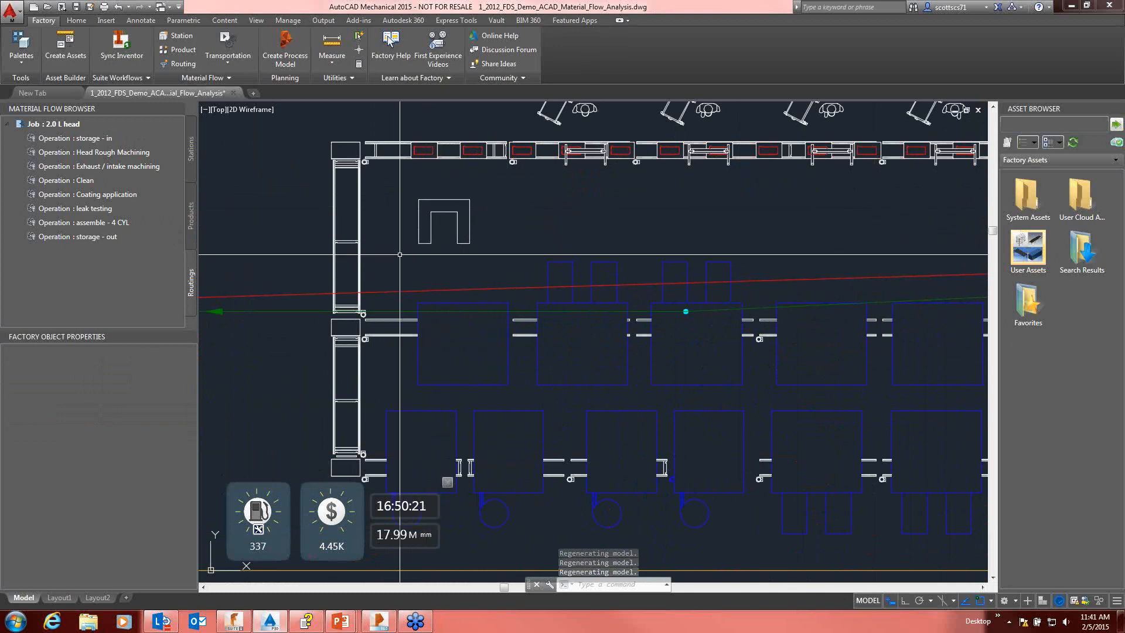
text(block)
key(Return)
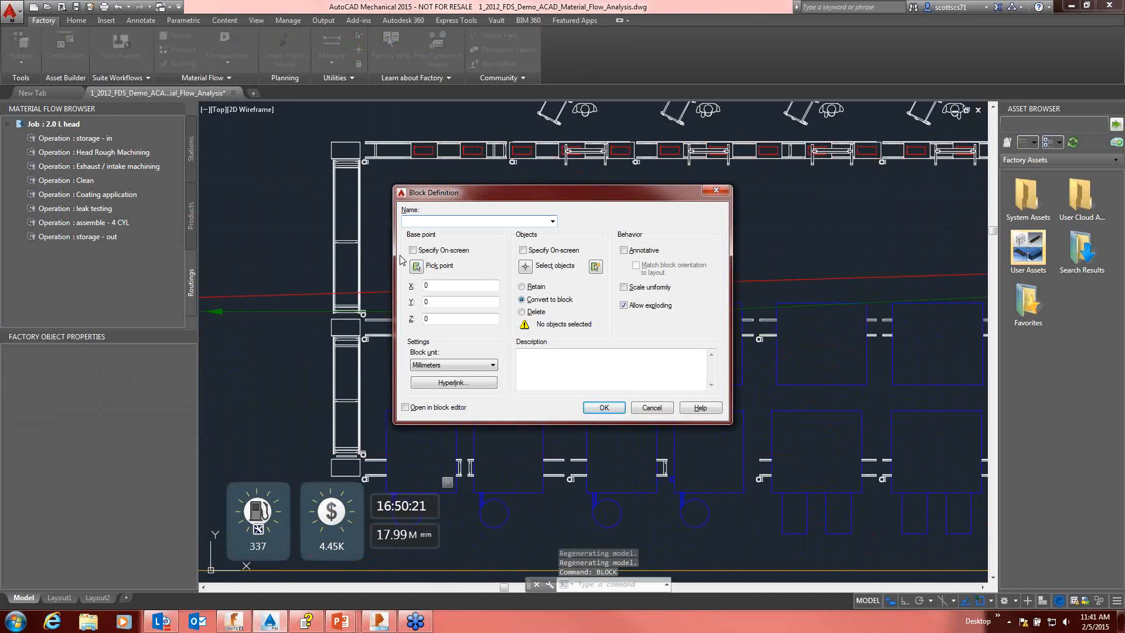
text(Ty)
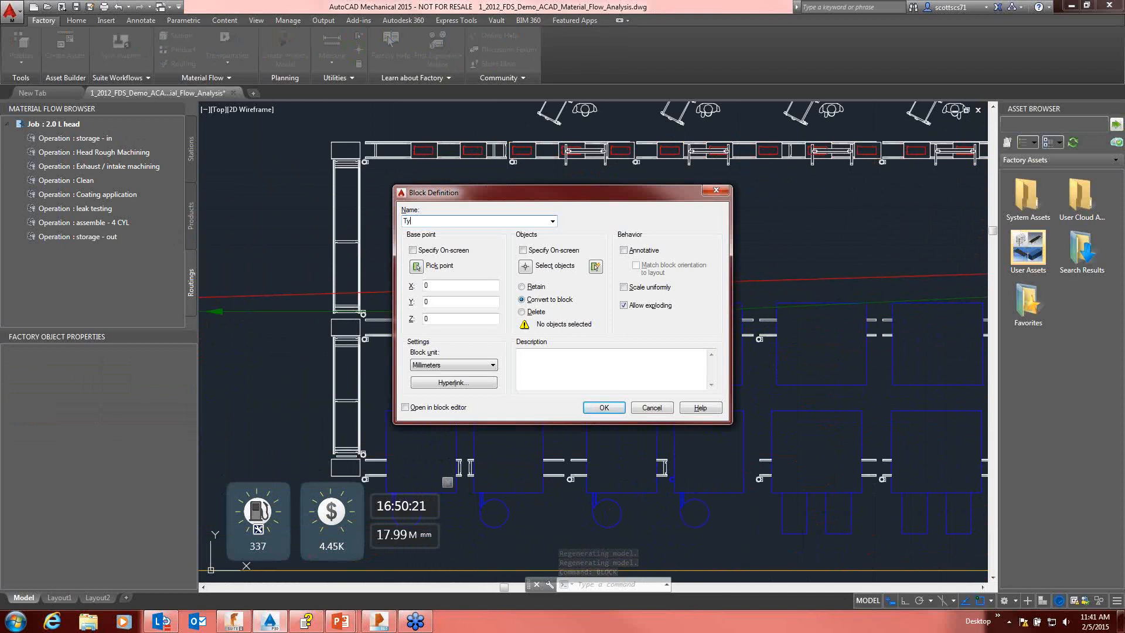
text(p Work Cell)
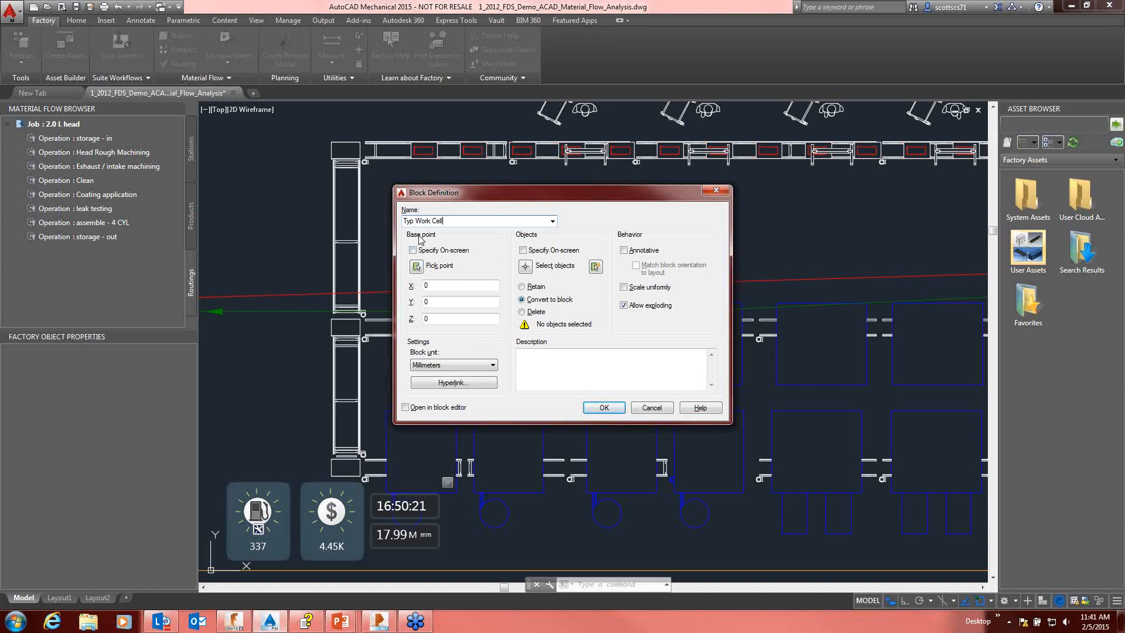
Step: Set the base point at the U-shaped outline's upper-right corner and create the block from the outline's objects
click(416, 267)
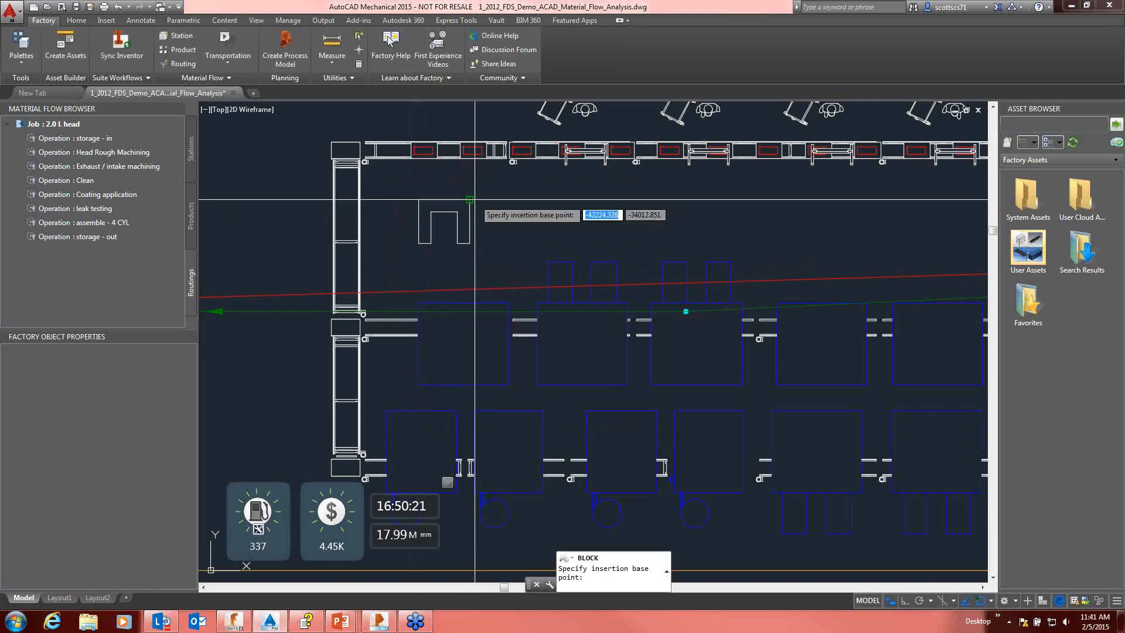
click(470, 198)
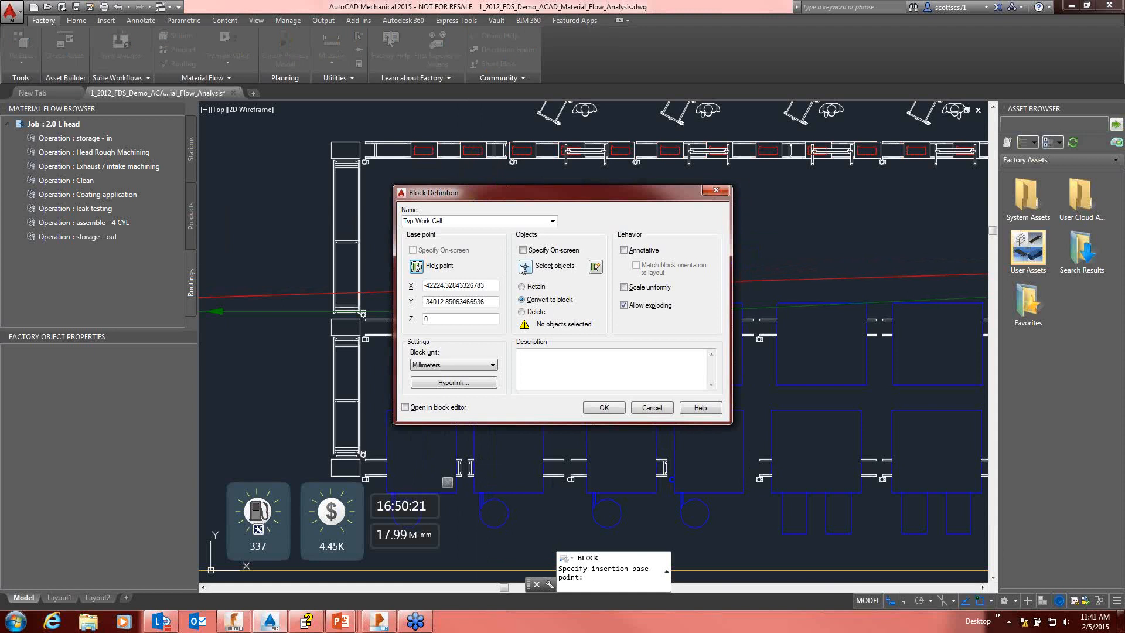
click(525, 267)
click(378, 175)
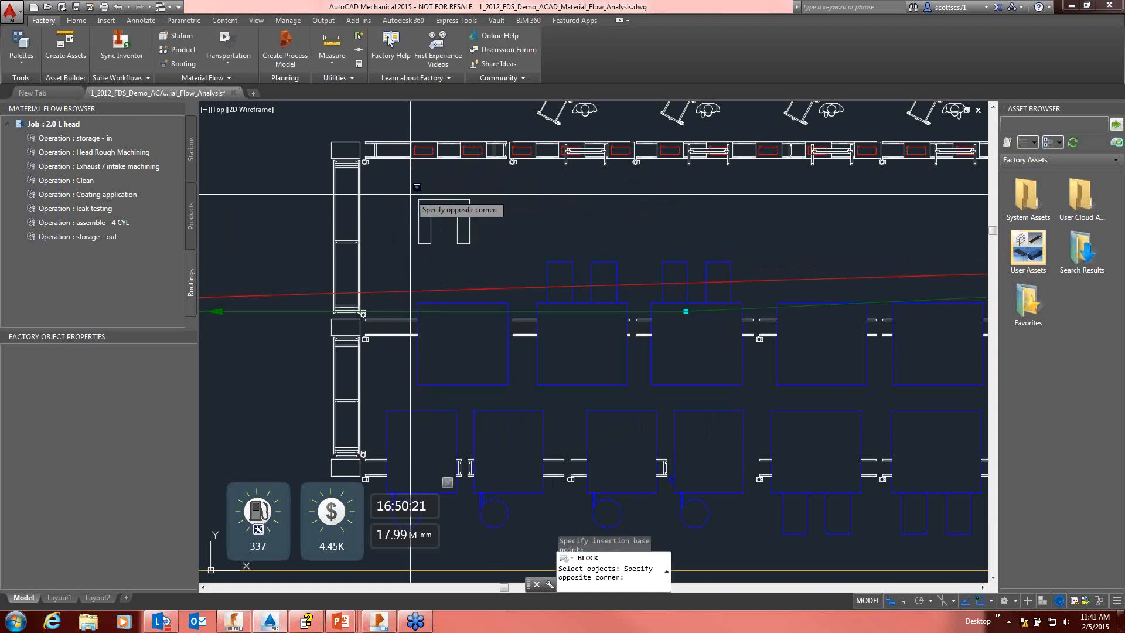
click(486, 258)
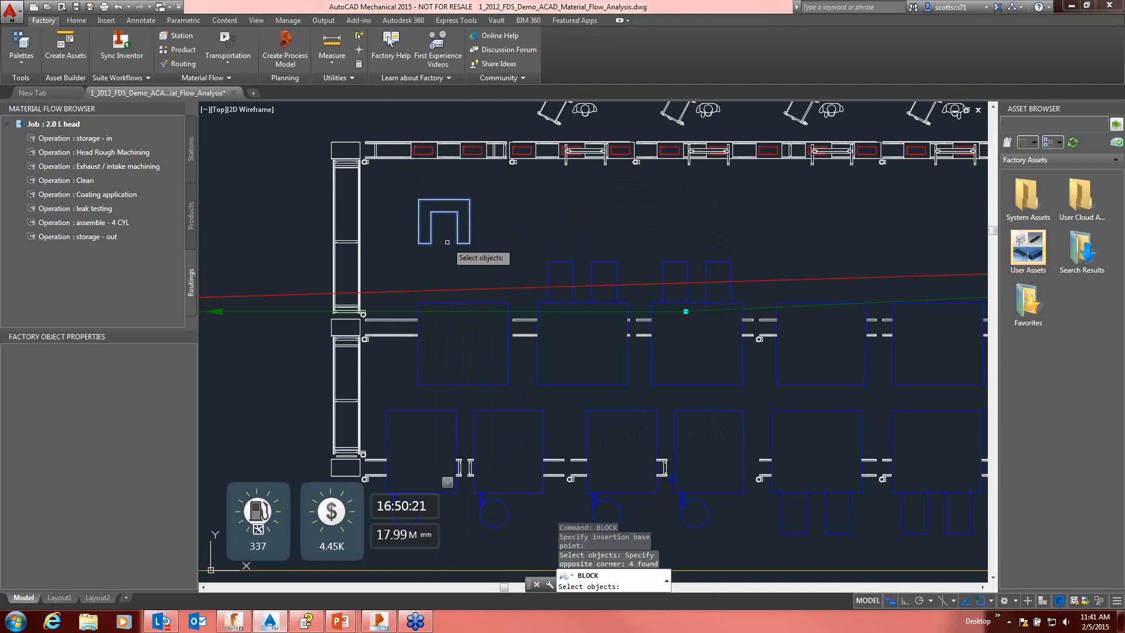
key(Return)
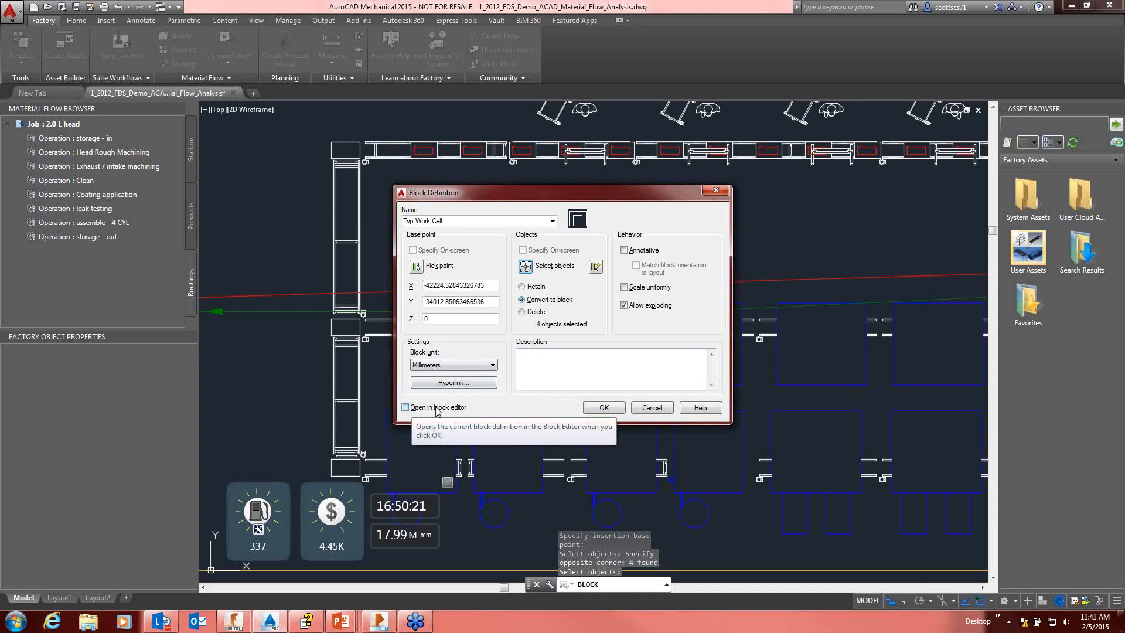
click(598, 407)
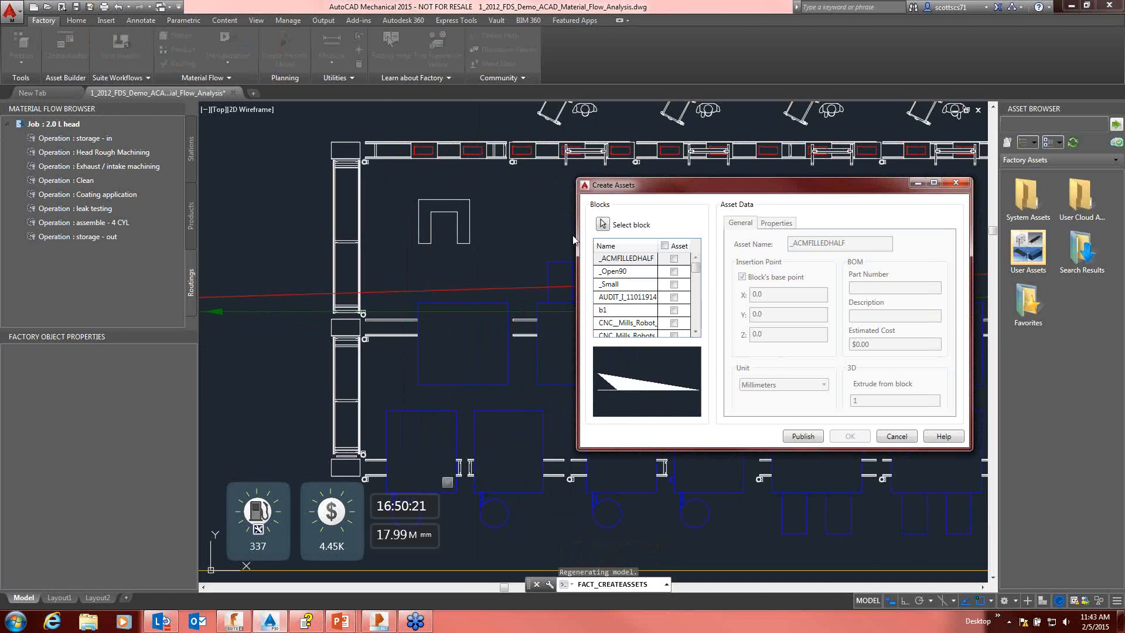
Step: Pick the U-shaped block as an asset source, exclude New Work Cell, and select the Typ Work Cell entry
click(603, 225)
click(469, 212)
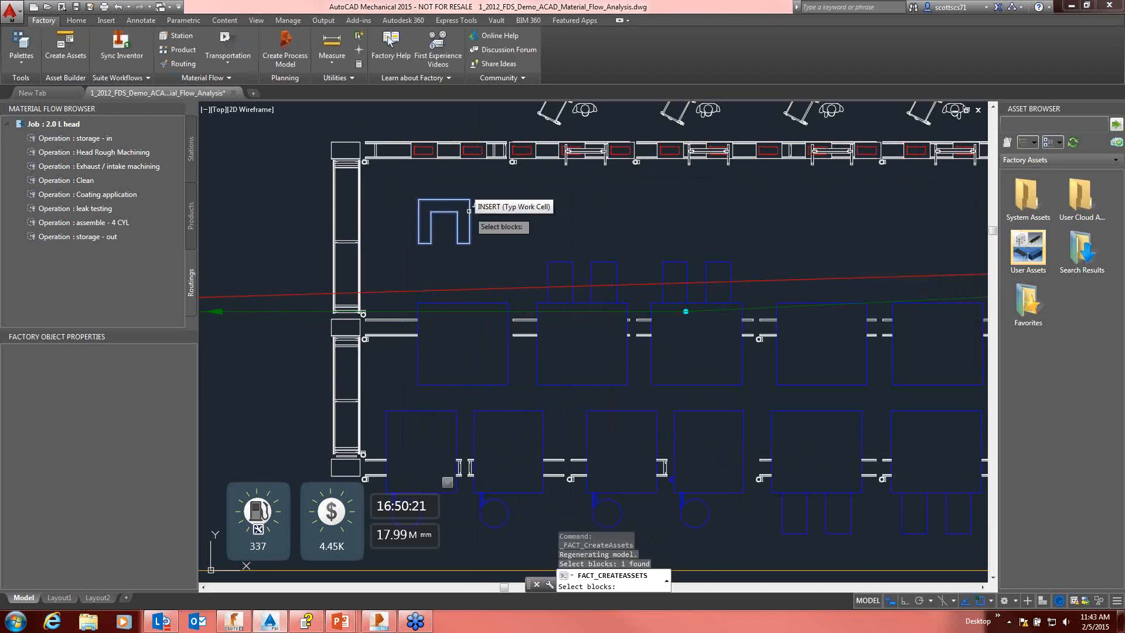
key(Return)
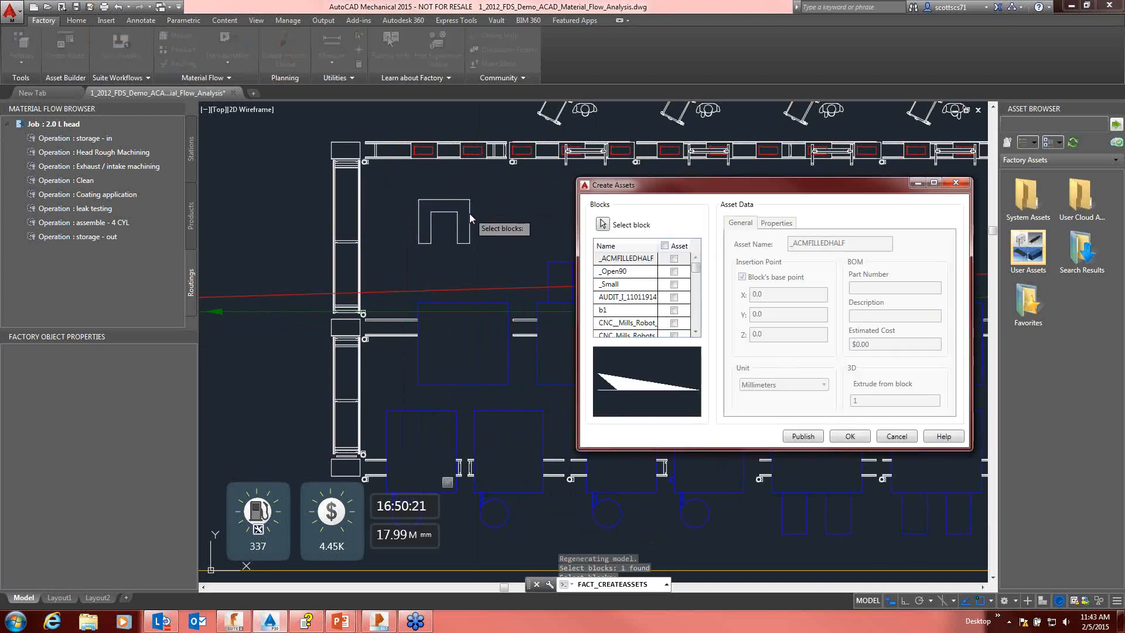
scroll(642, 310, down, 10)
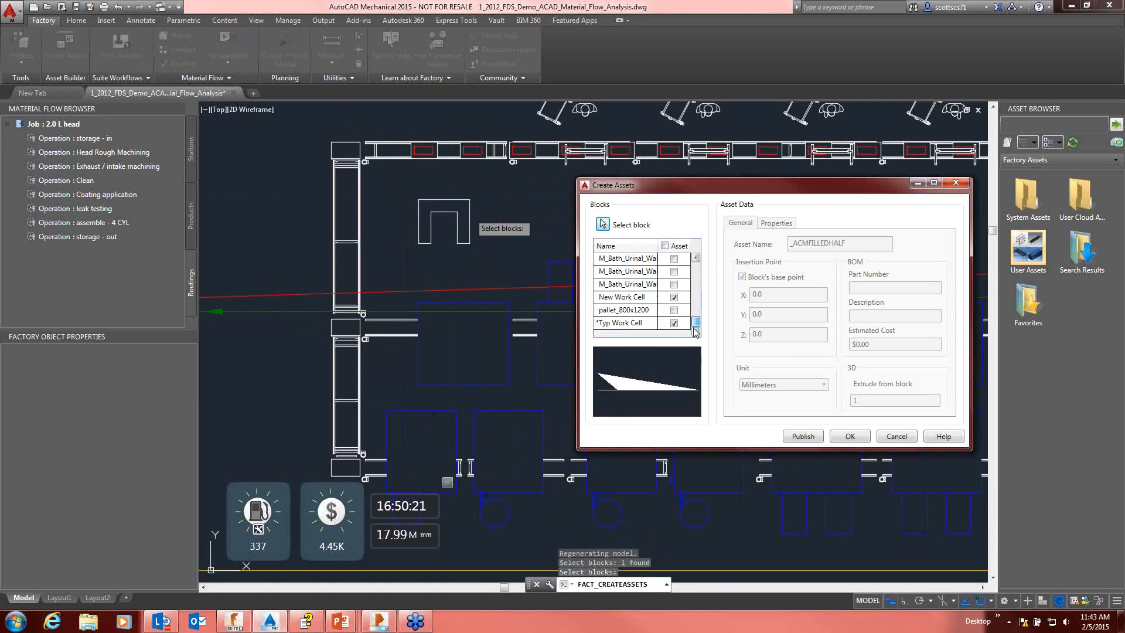
click(674, 298)
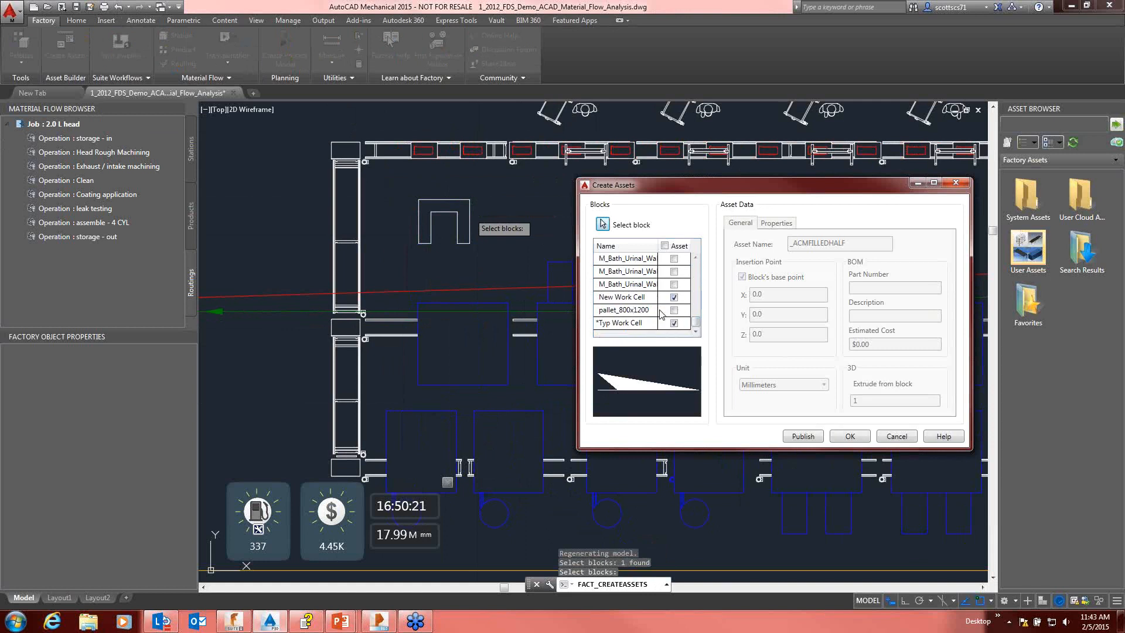
click(622, 324)
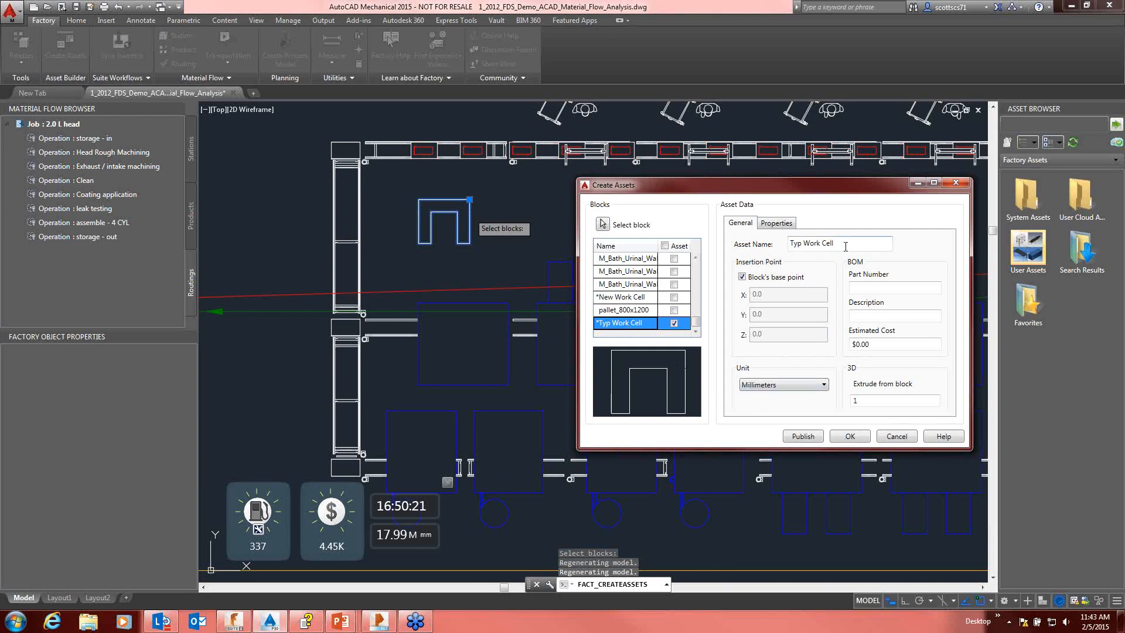
Step: Keep the asset name Typ Work Cell and enter PN011 as its part number
drag(845, 243, 806, 245)
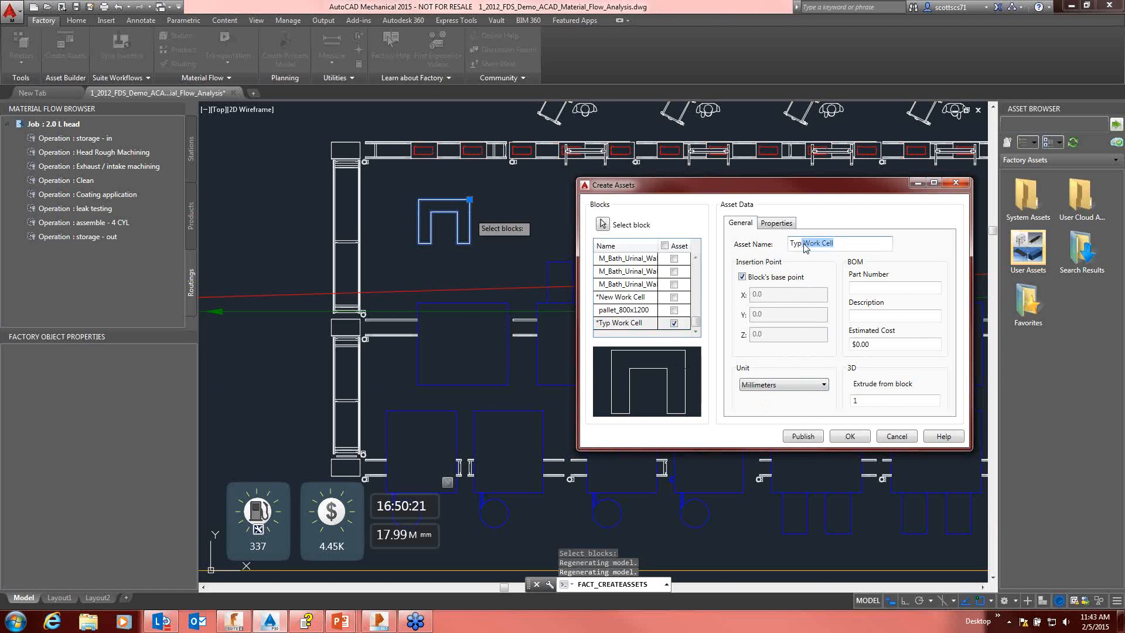
click(844, 245)
click(869, 289)
text(P)
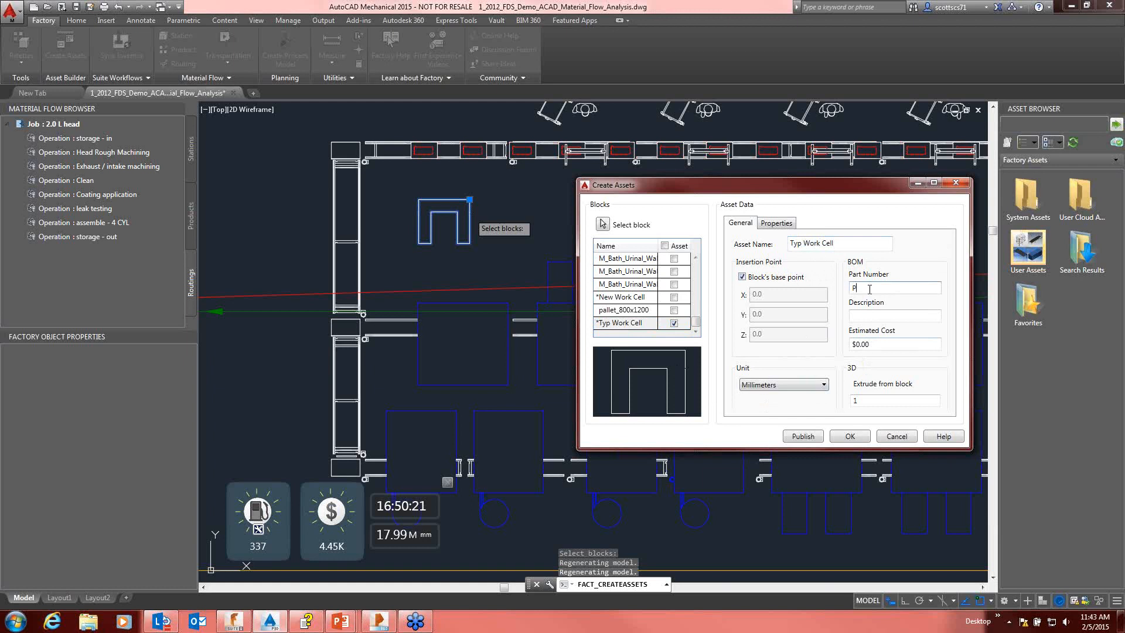
text(N011)
click(861, 317)
Step: Set the Typ Work Cell asset's 3D extrusion from the block to 250 mm
click(868, 401)
drag(870, 400, 830, 400)
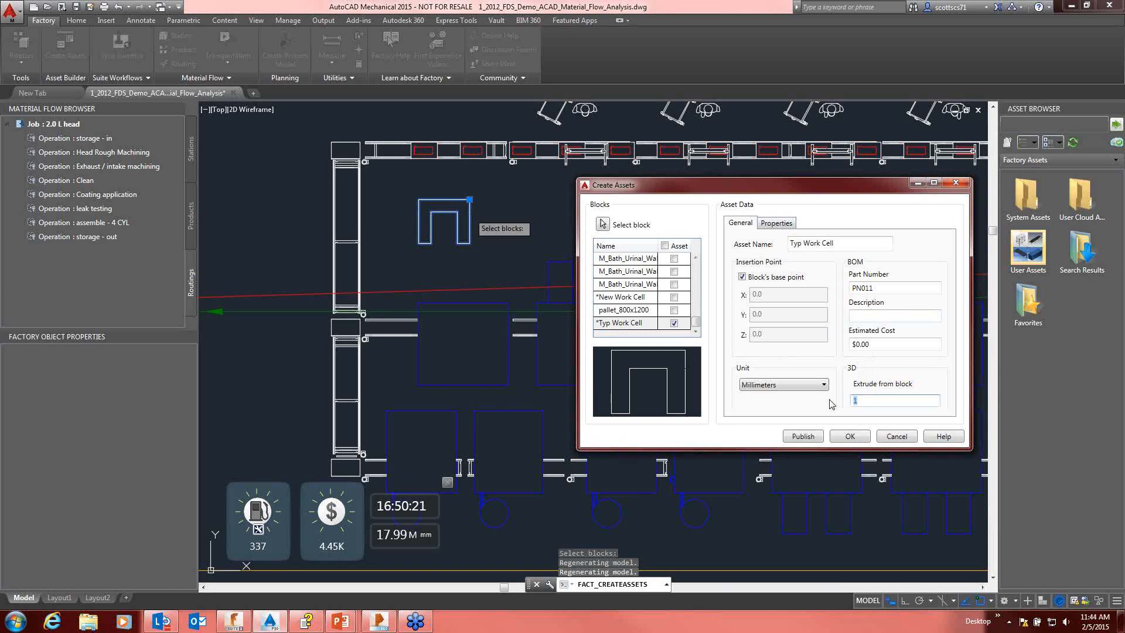
text(48)
double_click(863, 399)
text(250)
Step: Review the asset's property fields and publish Typ Work Cell to the local User Assets folder
click(777, 223)
click(767, 257)
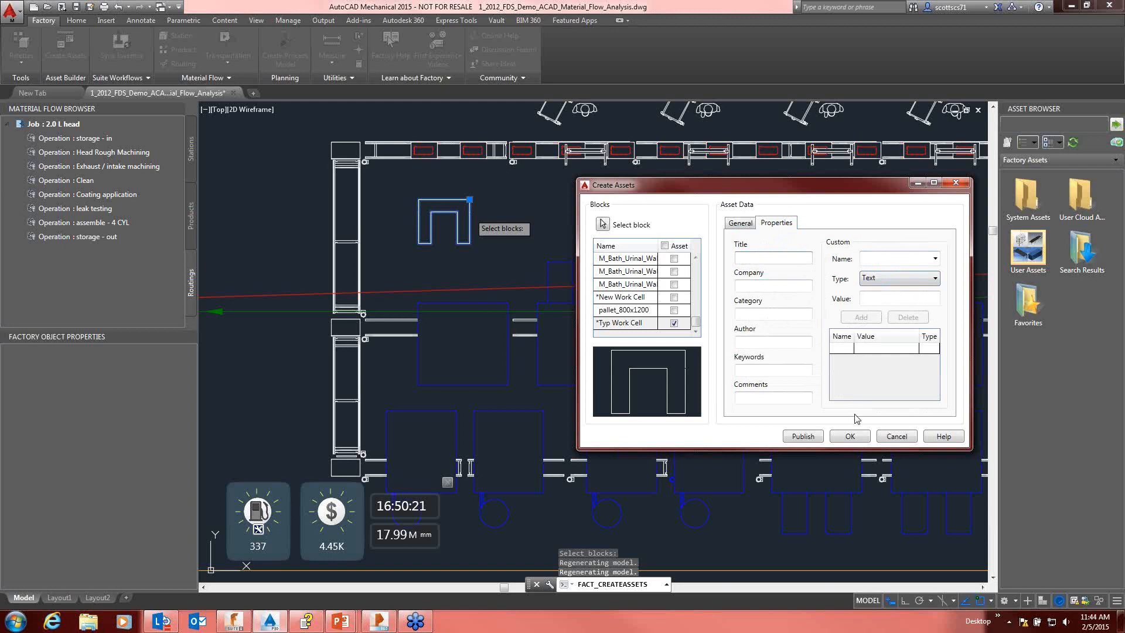
click(815, 437)
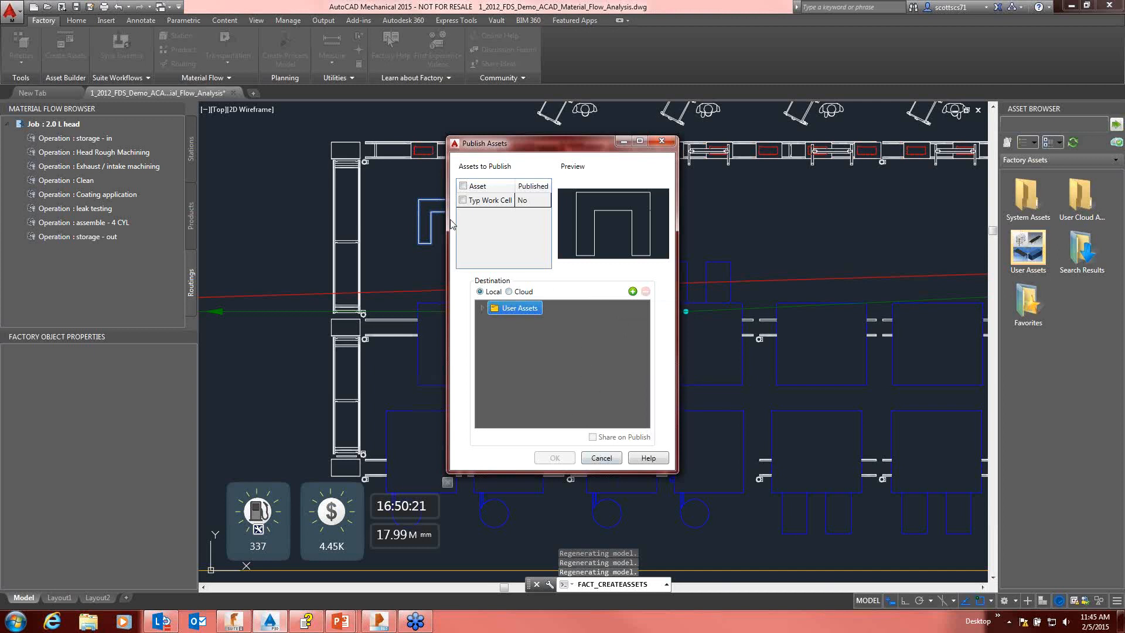
click(462, 200)
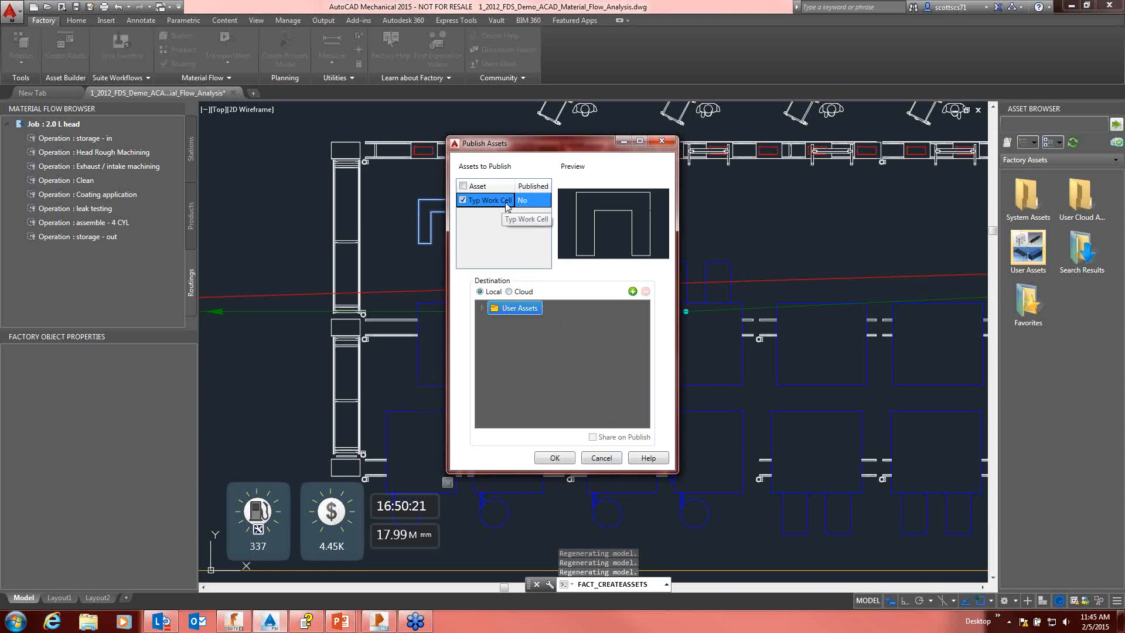
click(560, 459)
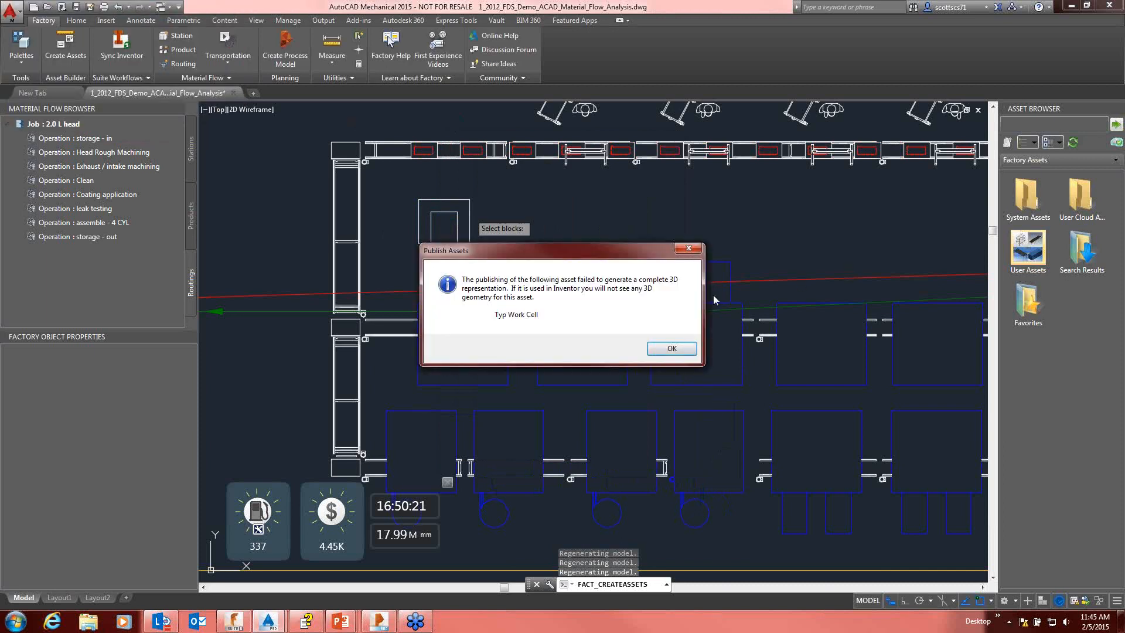
click(664, 345)
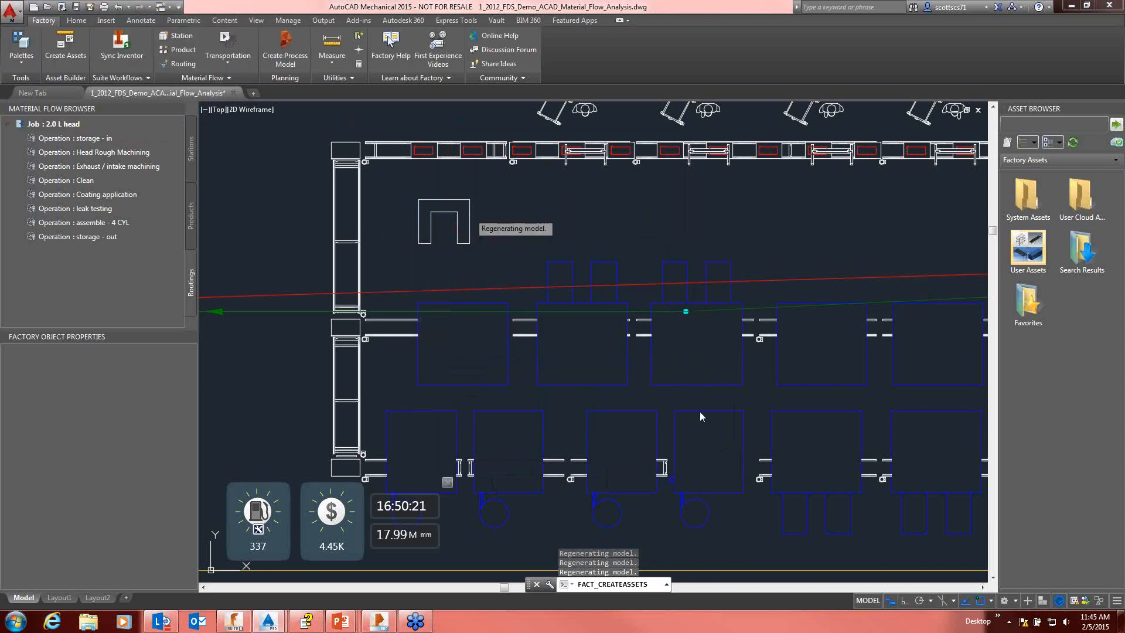
Step: Locate the published Typ Work Cell among the user assets
click(1021, 261)
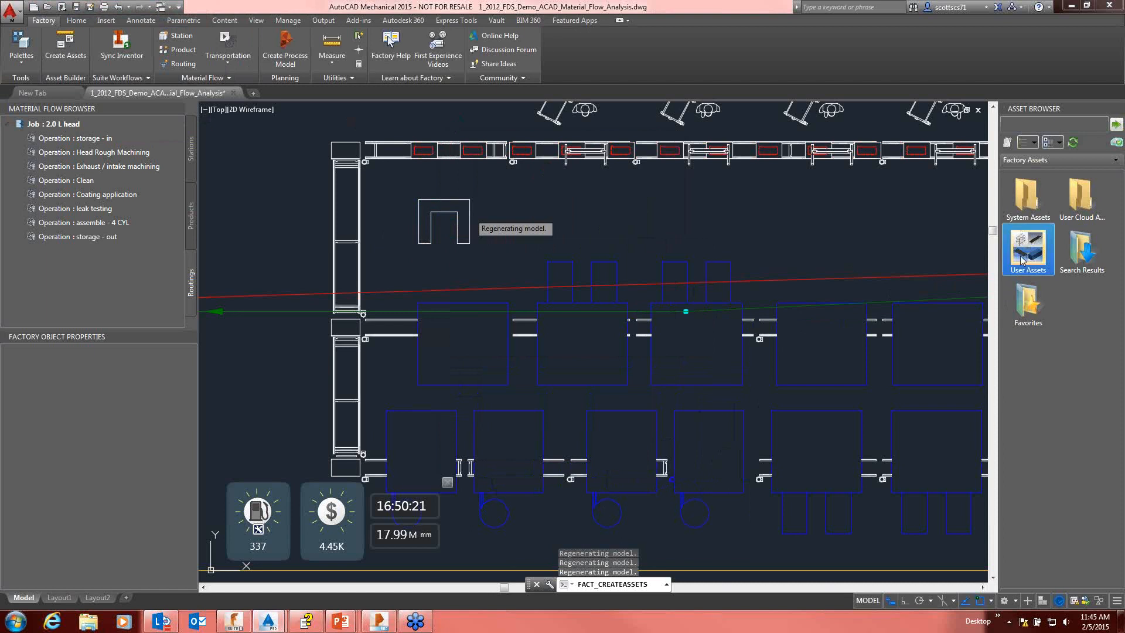
double_click(1025, 262)
scroll(1046, 404, down, 3)
scroll(1049, 422, down, 2)
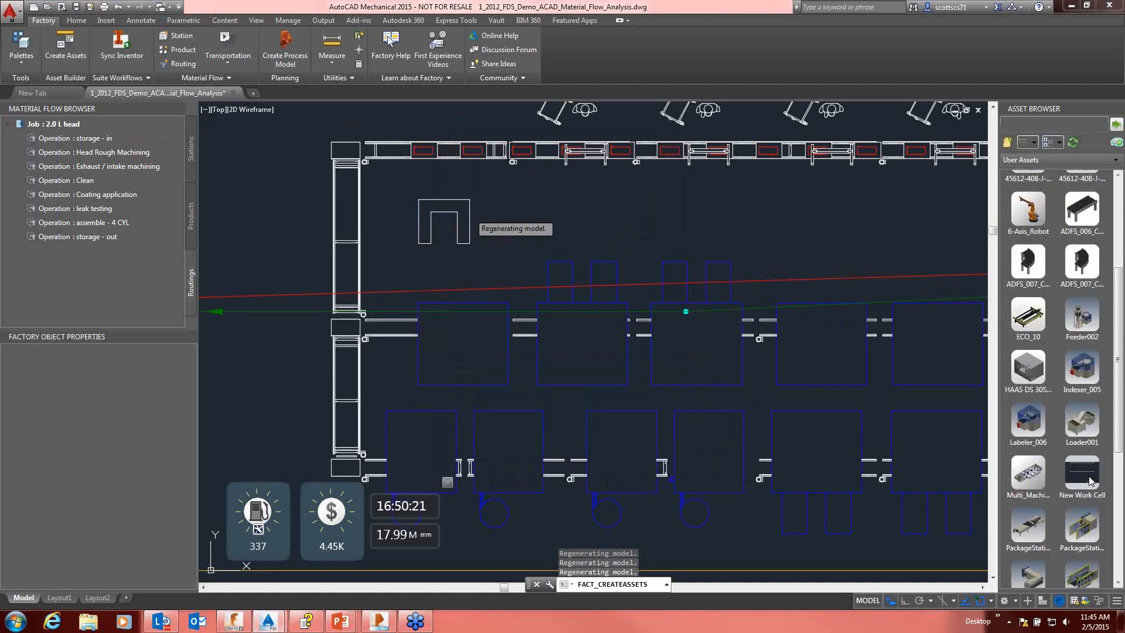
scroll(1087, 477, down, 2)
scroll(1086, 478, down, 4)
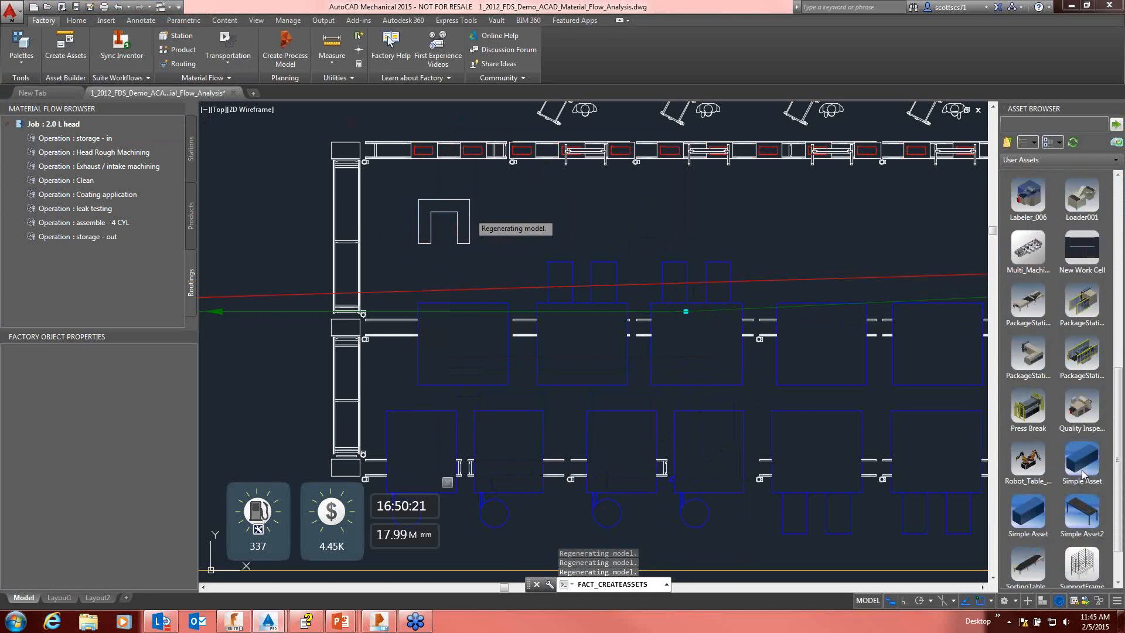
click(1026, 569)
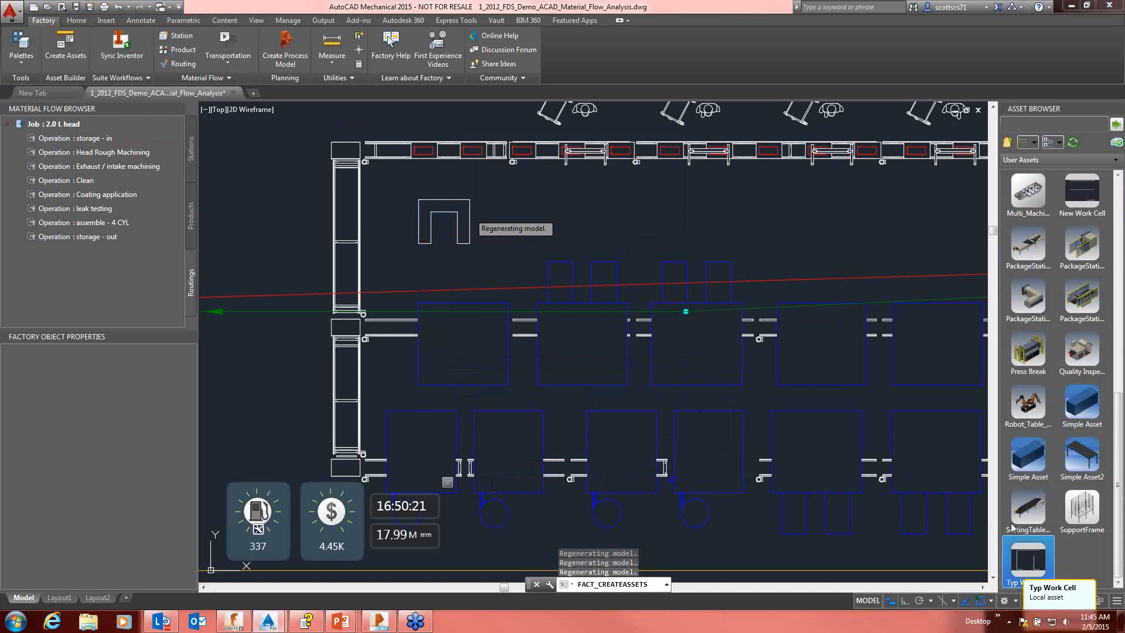
Step: Bring the hidden publishing notice to the front and dismiss it
click(634, 317)
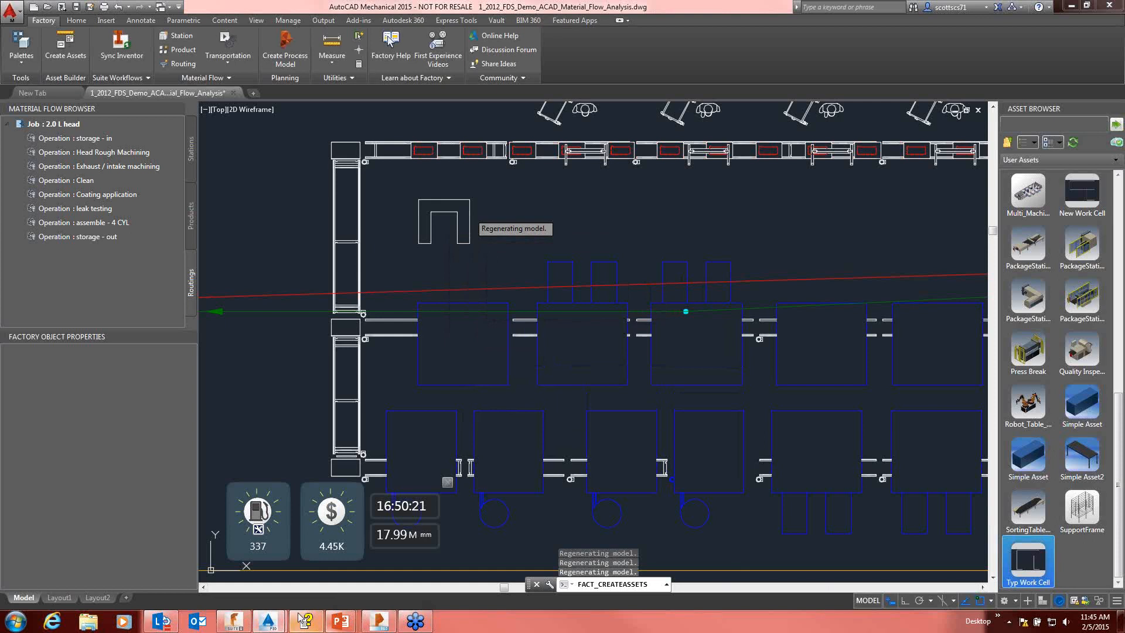
mouse_move(268, 620)
click(316, 569)
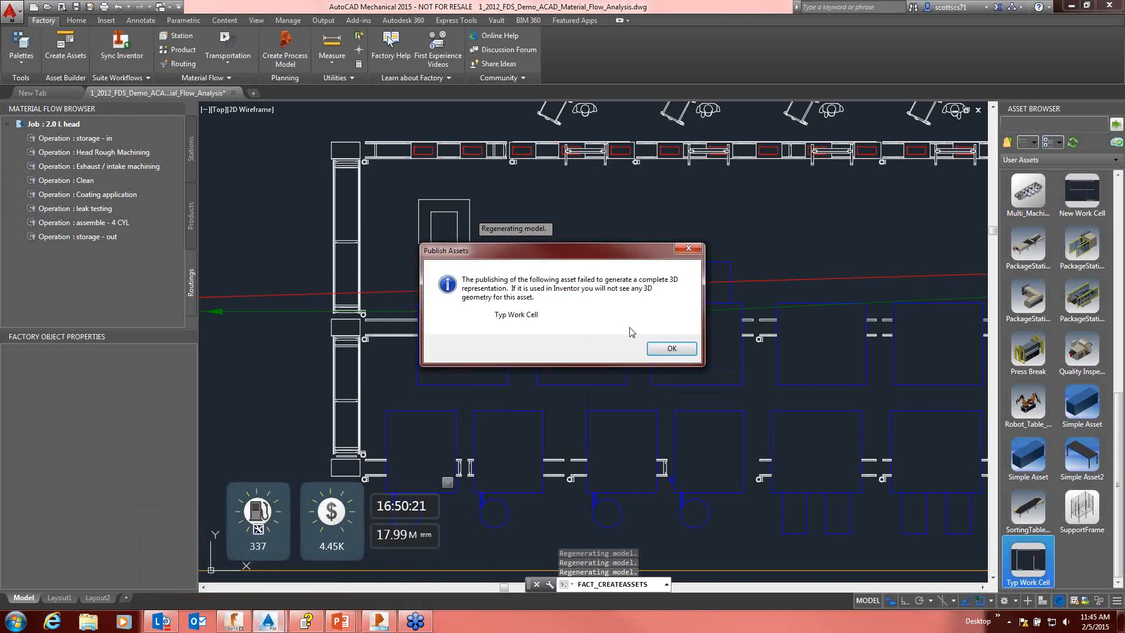
click(651, 348)
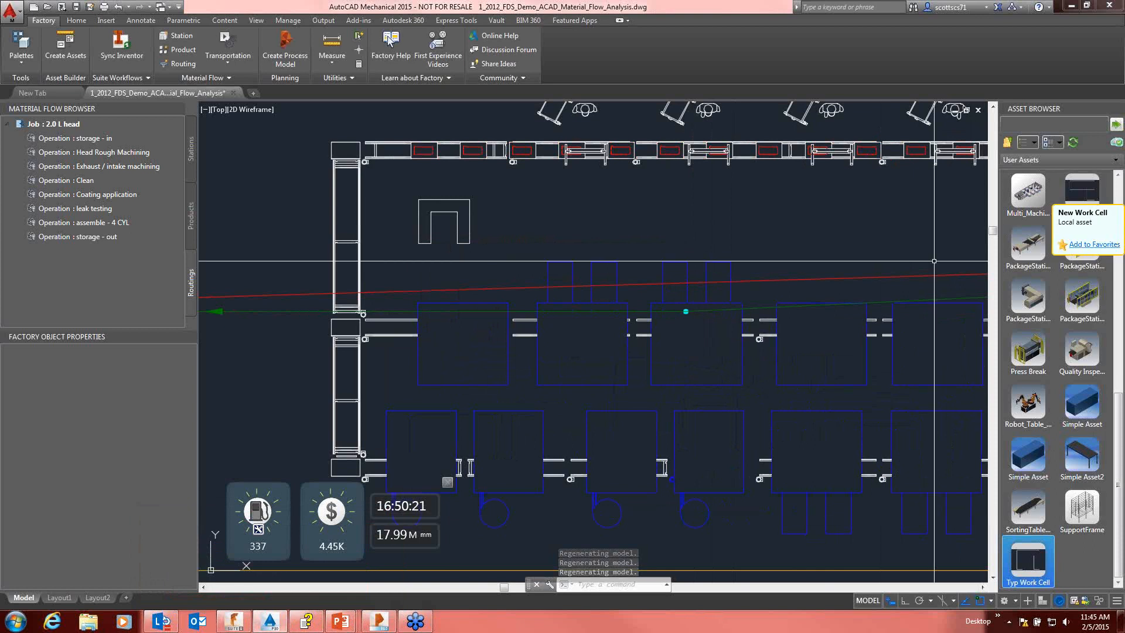
Step: Insert three New Work Cell assets in a row beside the U-shaped outline, unrotated and with Ortho on
click(1083, 192)
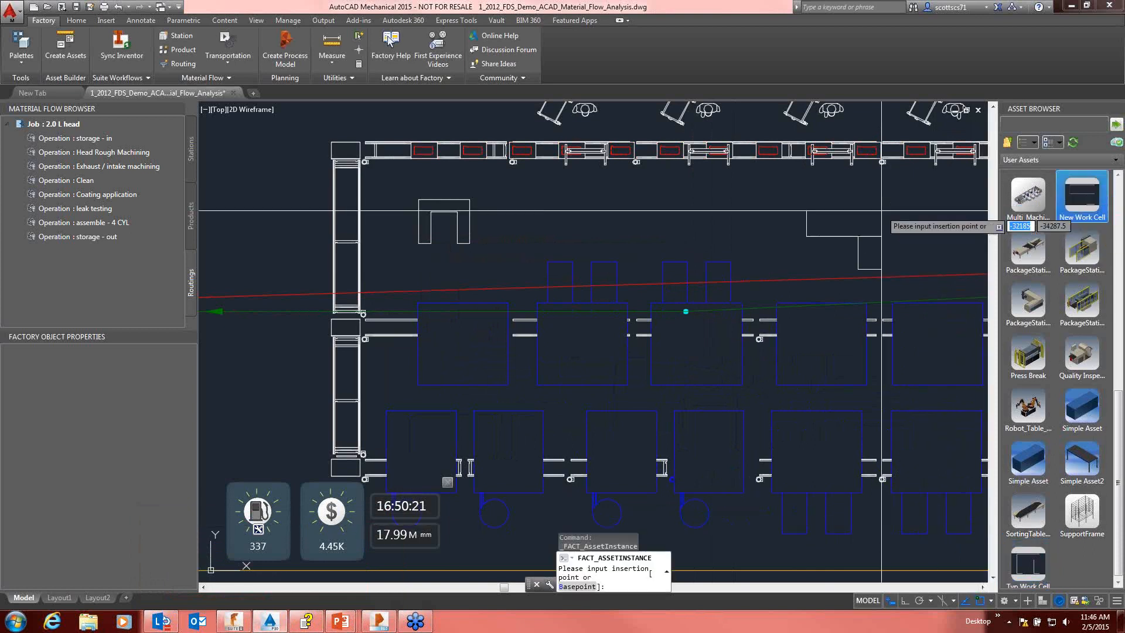
click(626, 192)
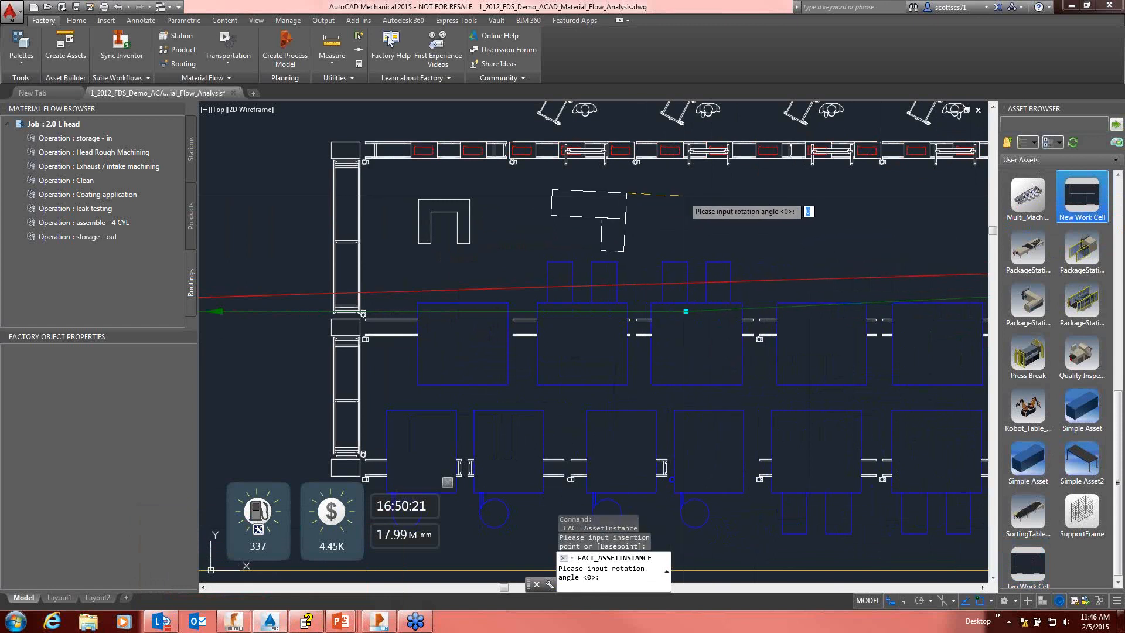
key(F8)
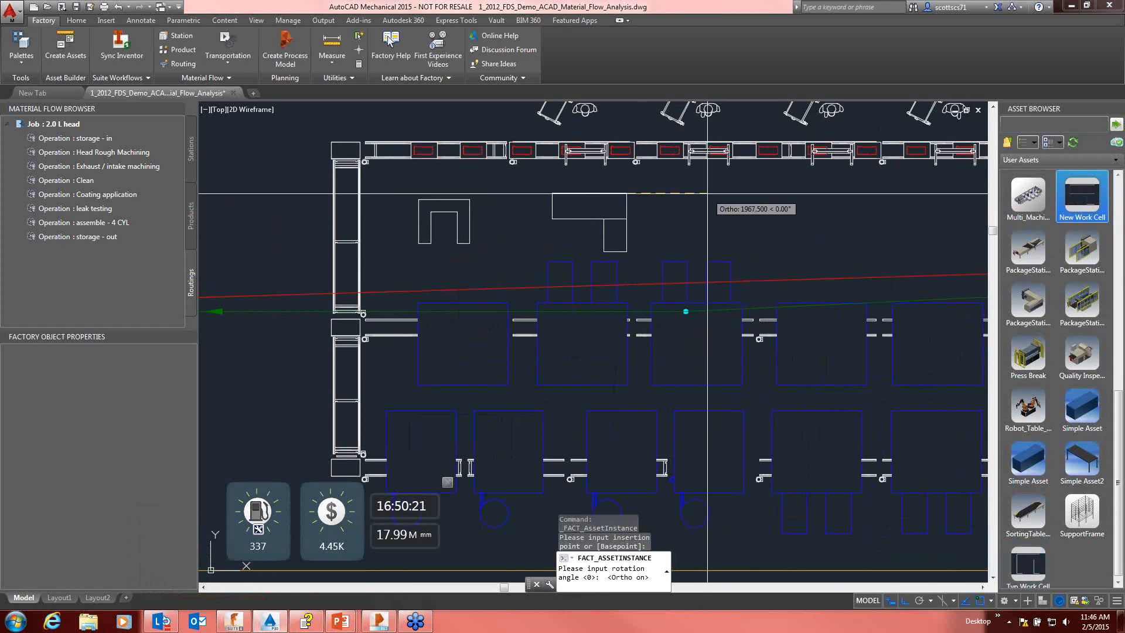
click(708, 193)
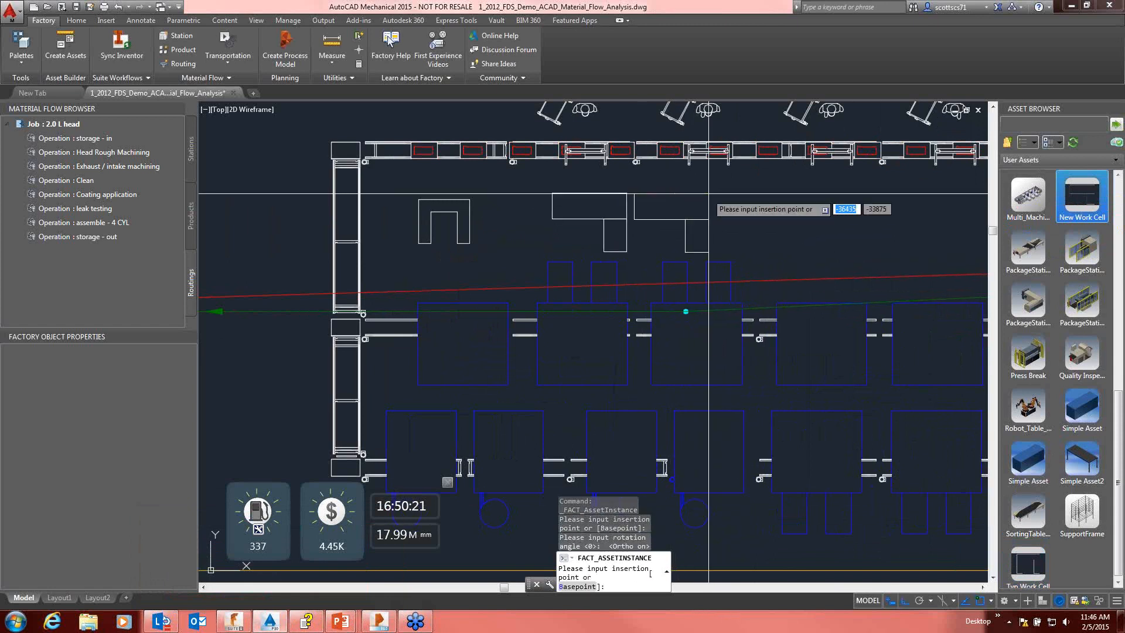
click(745, 192)
click(805, 193)
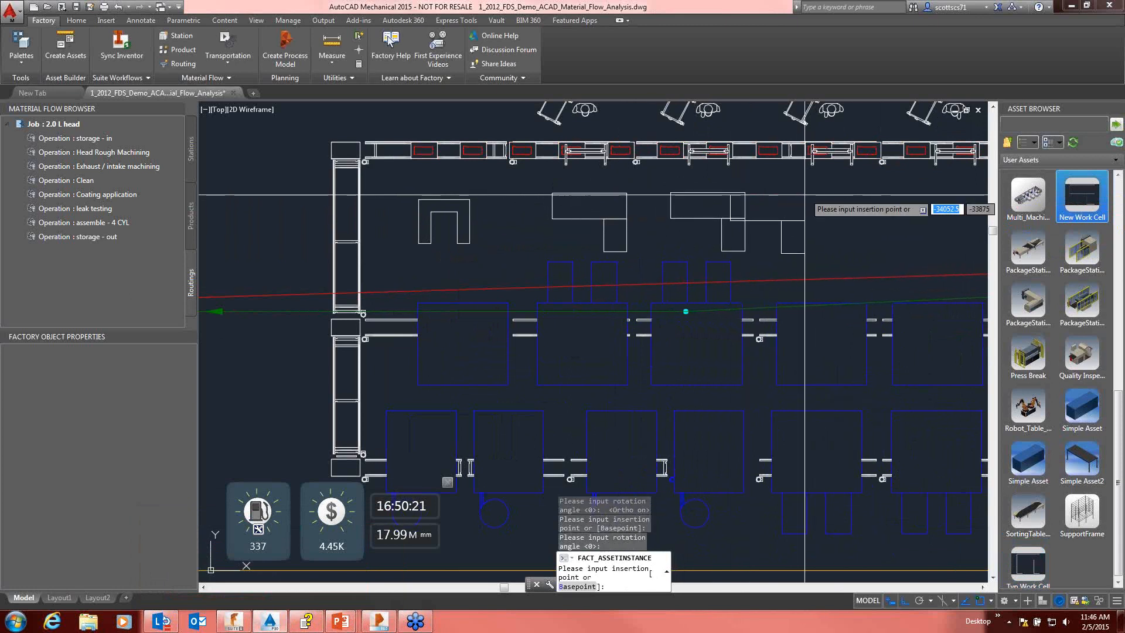
click(844, 193)
click(896, 196)
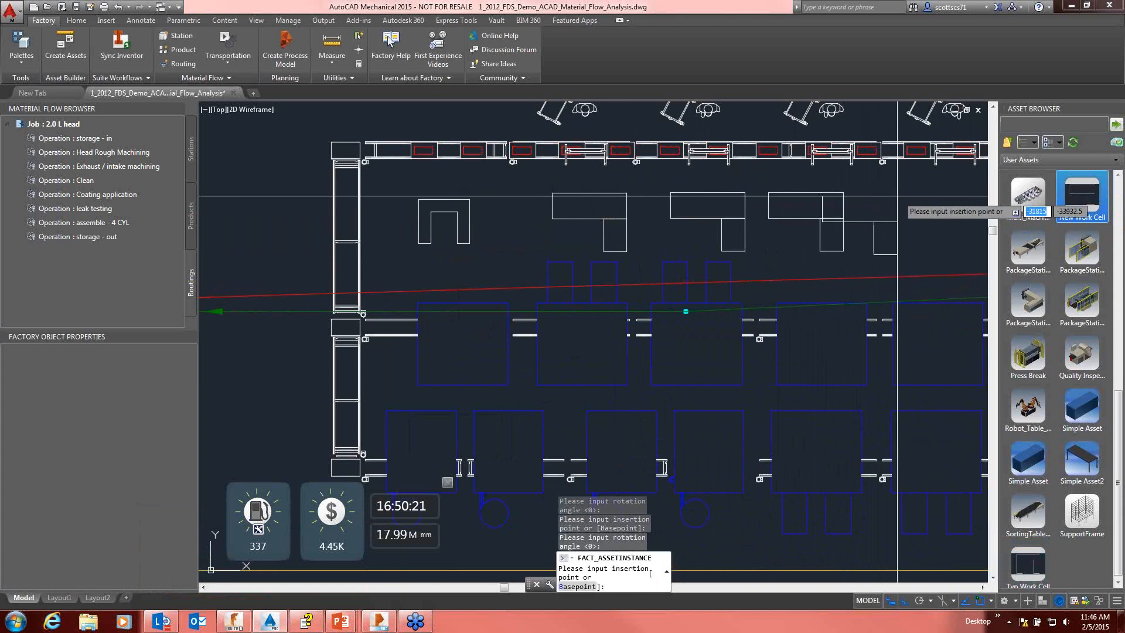
key(Escape)
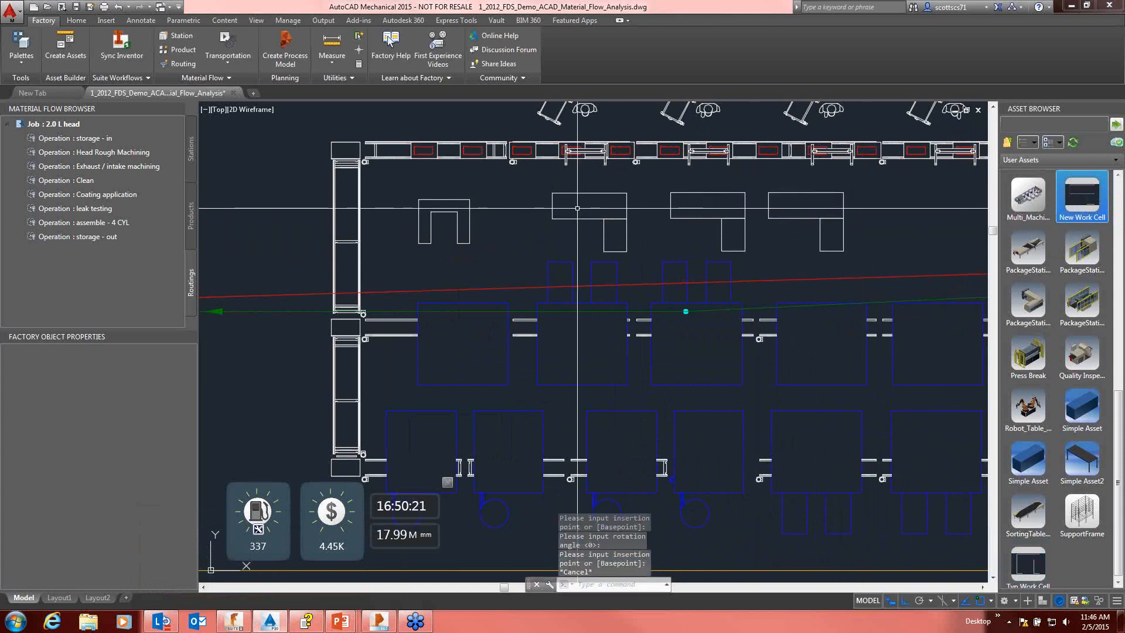
Step: Delete the U-shaped work cell block from the second machining cell
click(514, 195)
click(457, 235)
key(Delete)
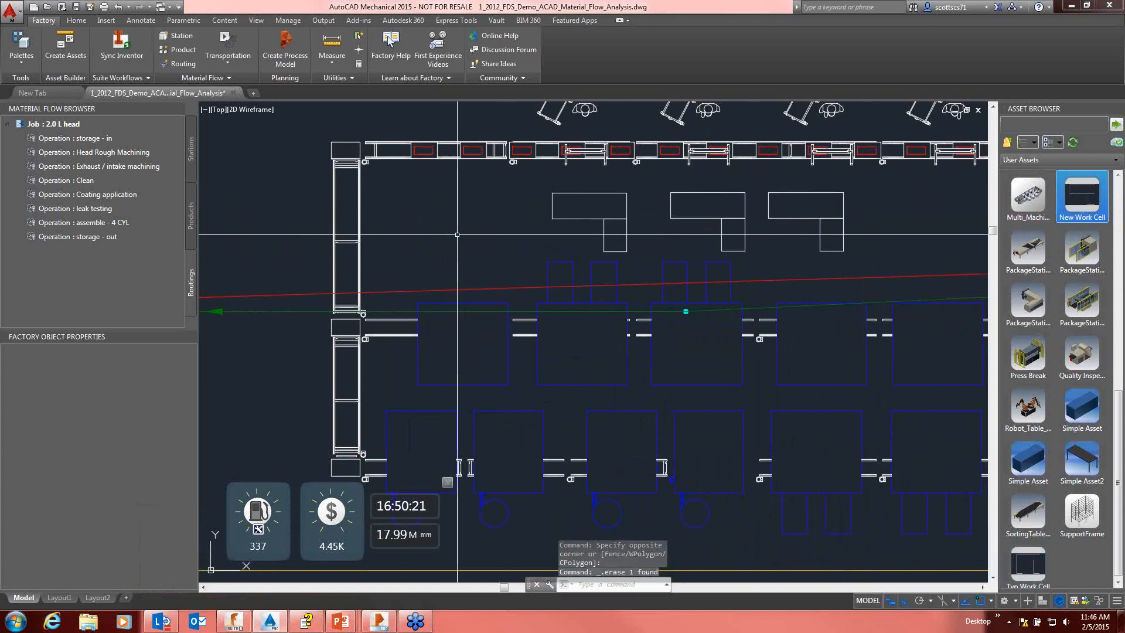
Step: Examine the three inserted work cells up close and within the surrounding factory layout
middle_drag(555, 244, 502, 241)
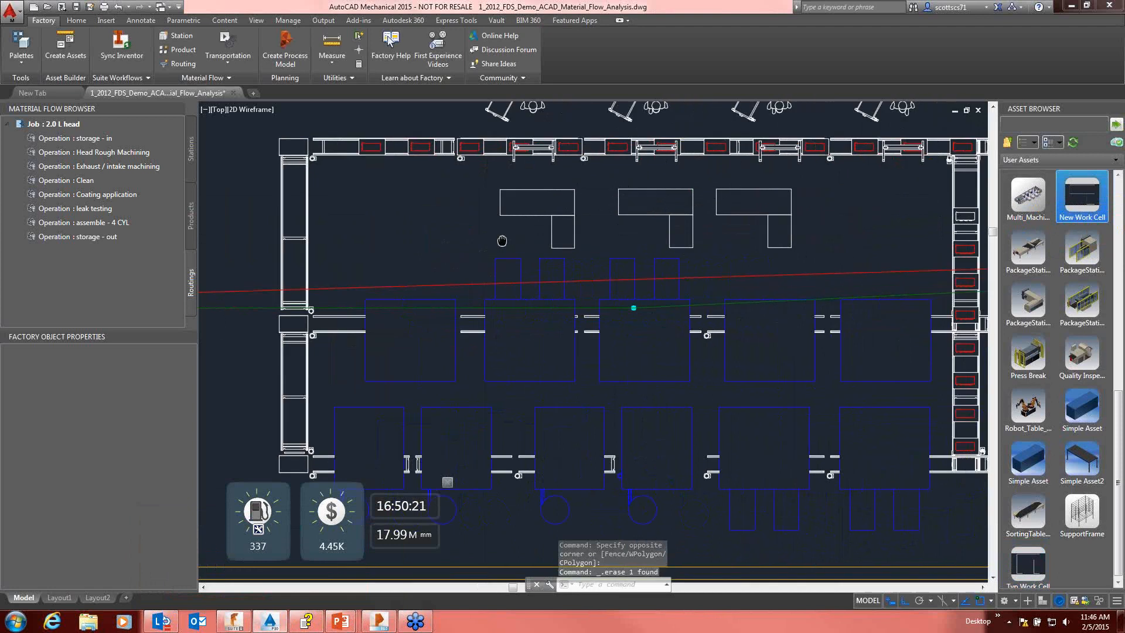
scroll(571, 223, up, 2)
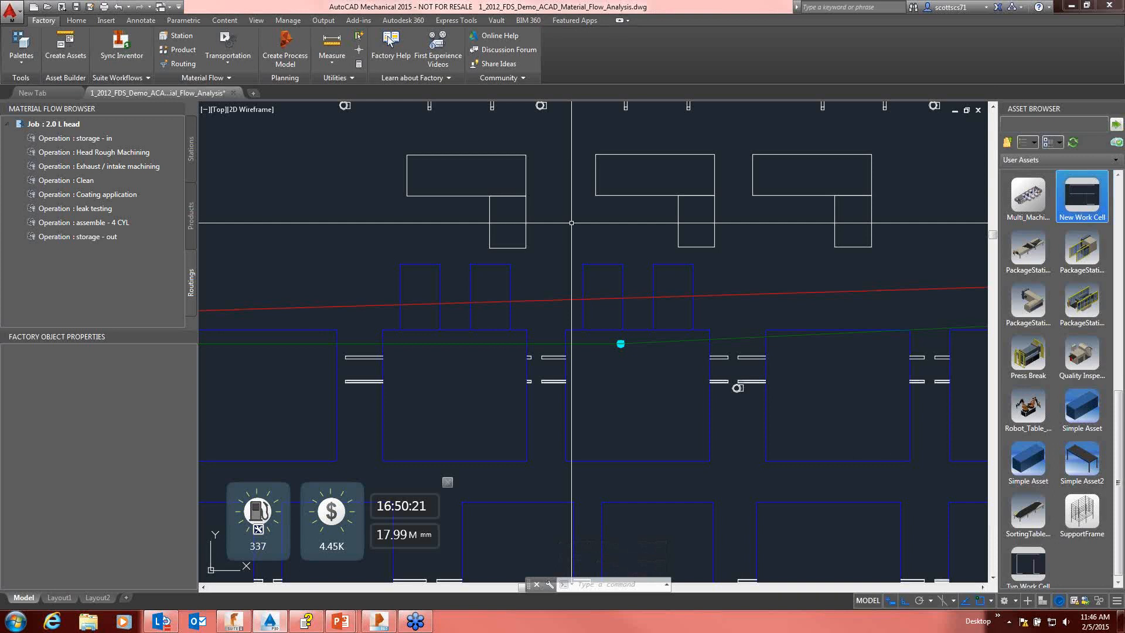
scroll(532, 223, up, 1)
scroll(532, 222, down, 2)
scroll(532, 224, down, 3)
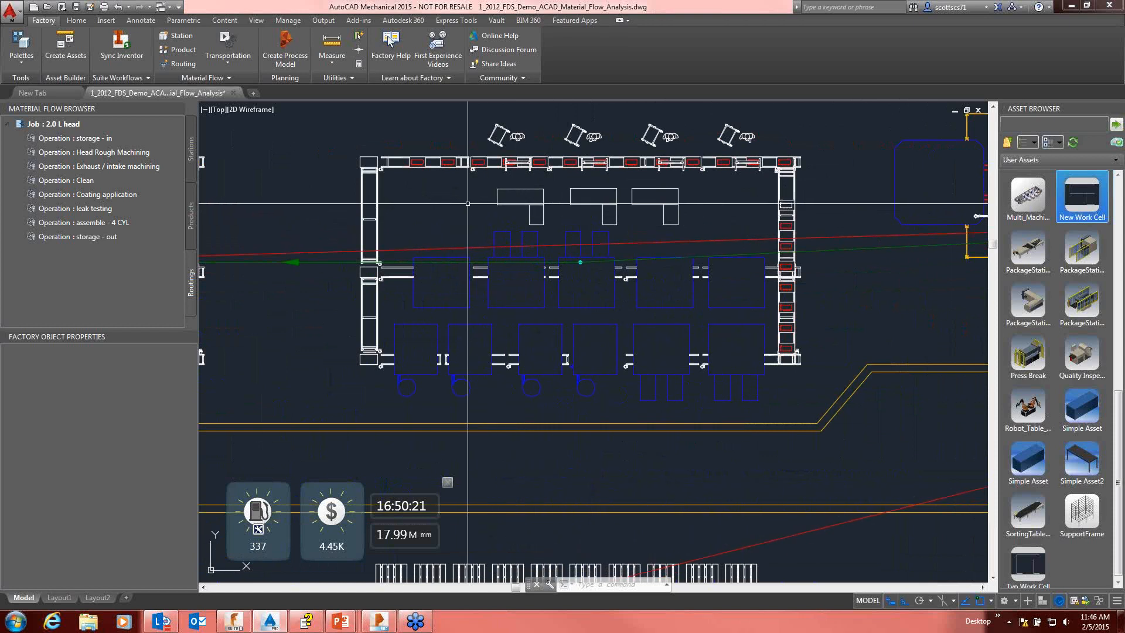
scroll(468, 203, down, 2)
mouse_move(456, 214)
middle_down()
mouse_move(508, 269)
mouse_move(746, 276)
mouse_move(588, 271)
mouse_move(525, 263)
mouse_move(513, 249)
middle_up()
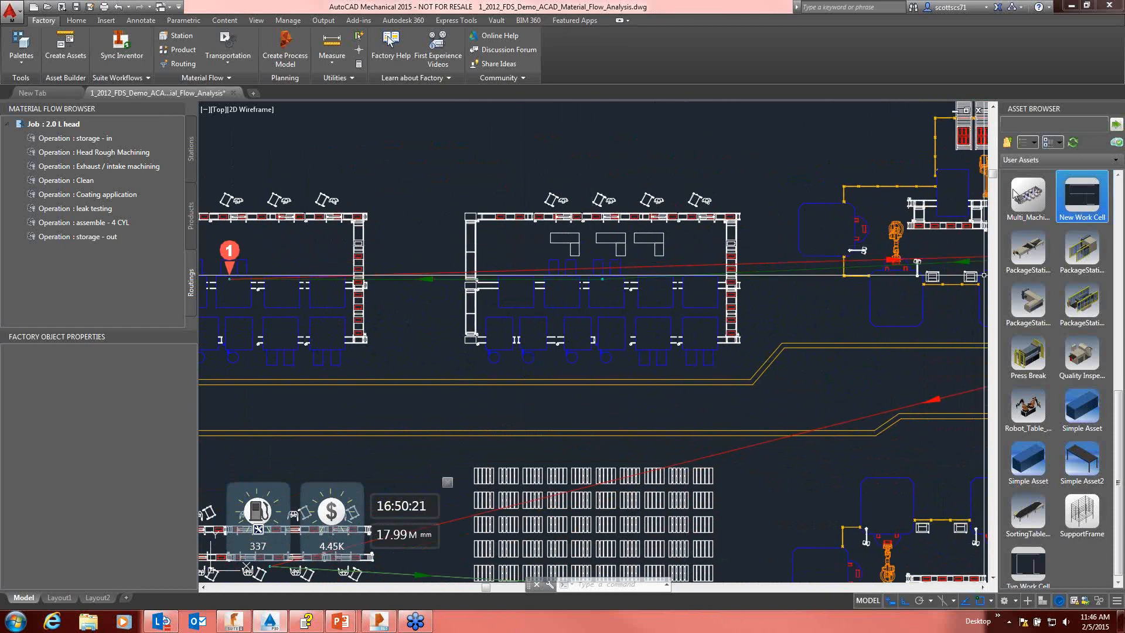
Step: Open the Conveyor category of the system assets
click(1008, 148)
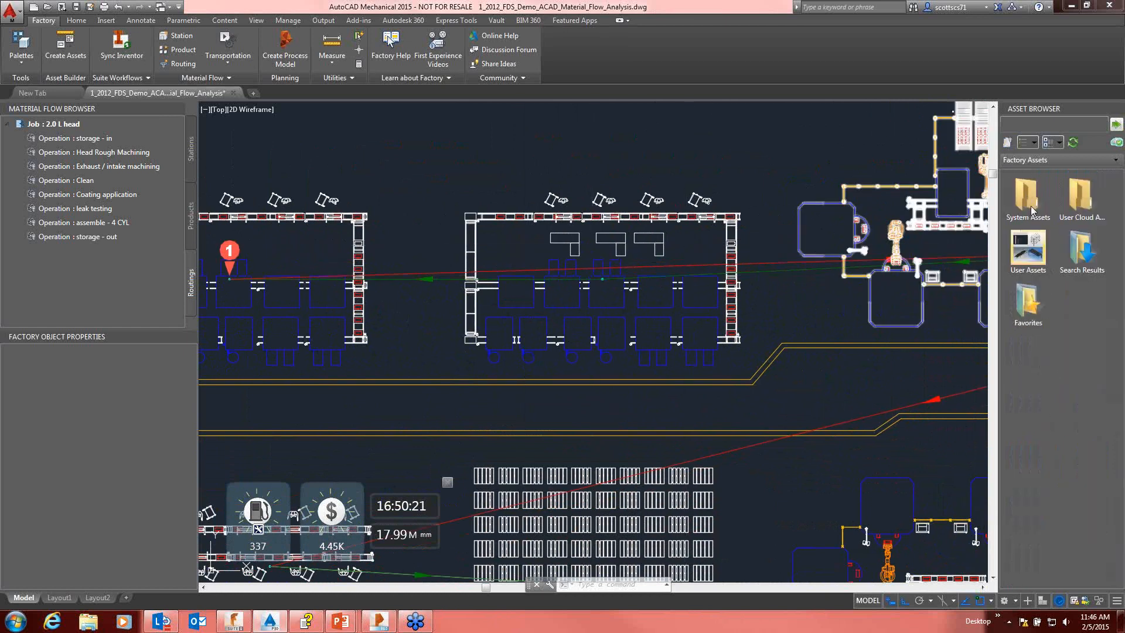
double_click(1028, 197)
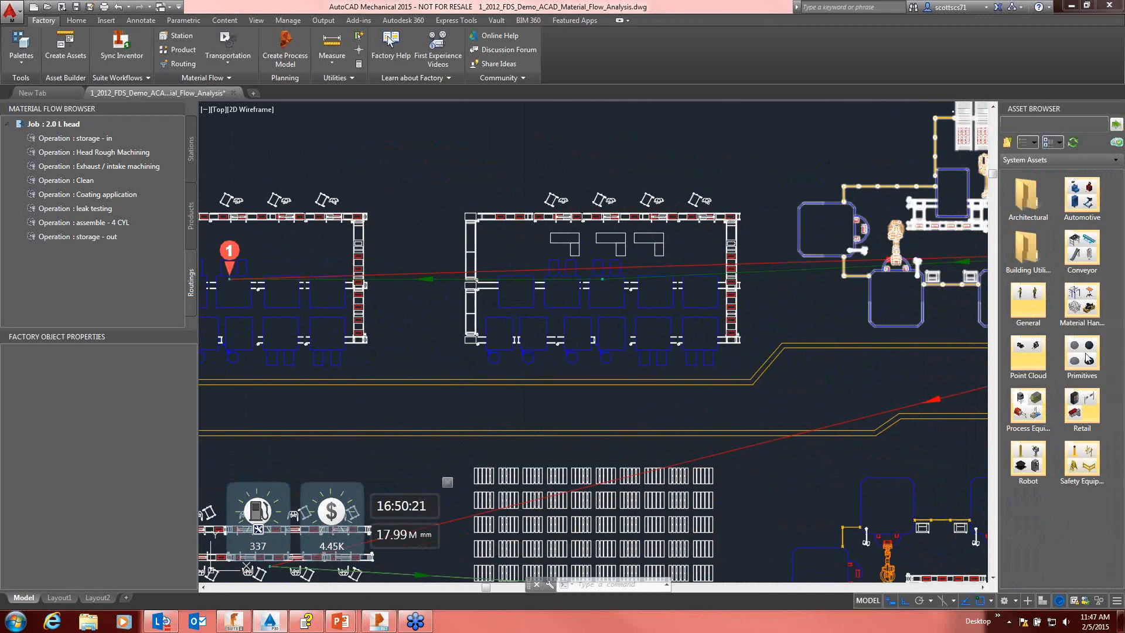
double_click(1091, 262)
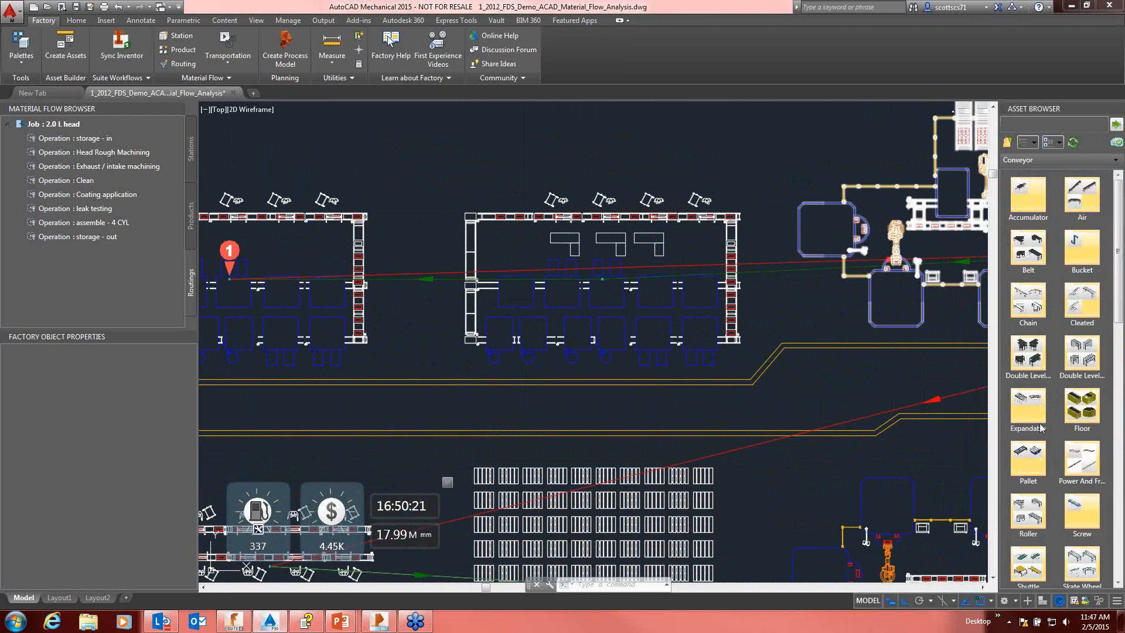
Step: Chain a Roller Conveyor around the first machining cell: about 13,500 mm along its upper side, 10,900 mm down, ending at the second cell's lower corner
double_click(1022, 519)
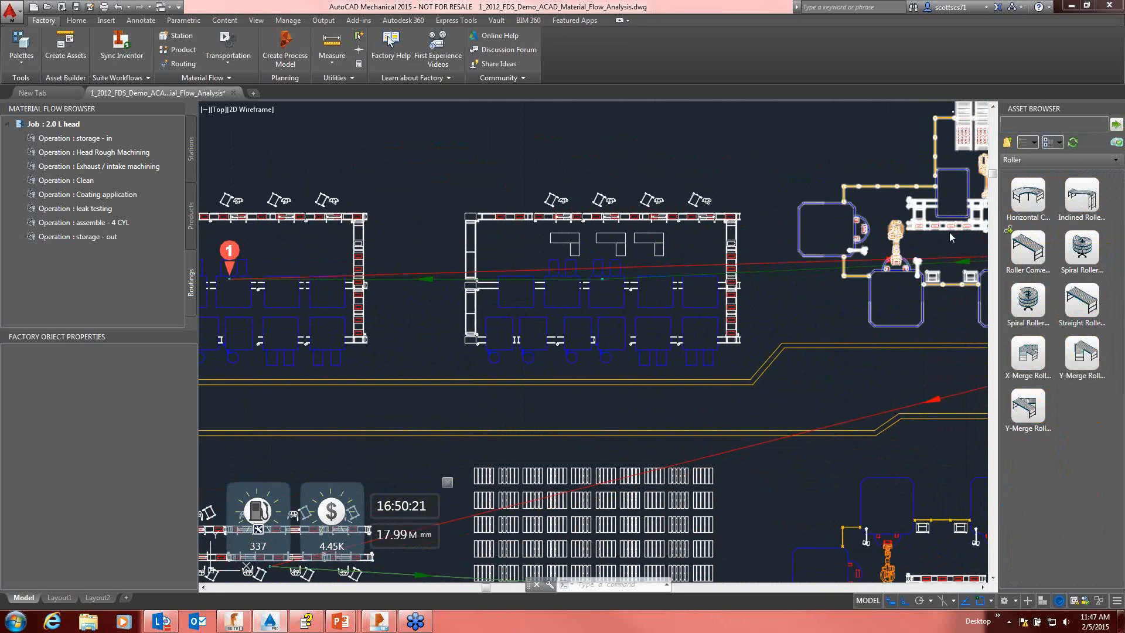
click(1030, 250)
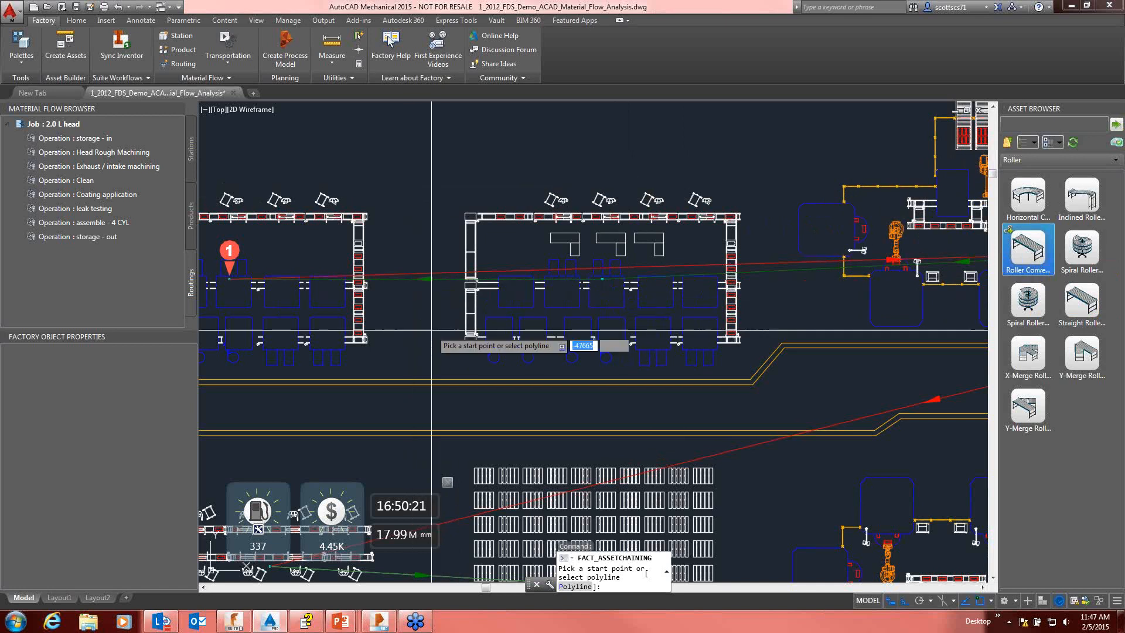
scroll(456, 324, down, 2)
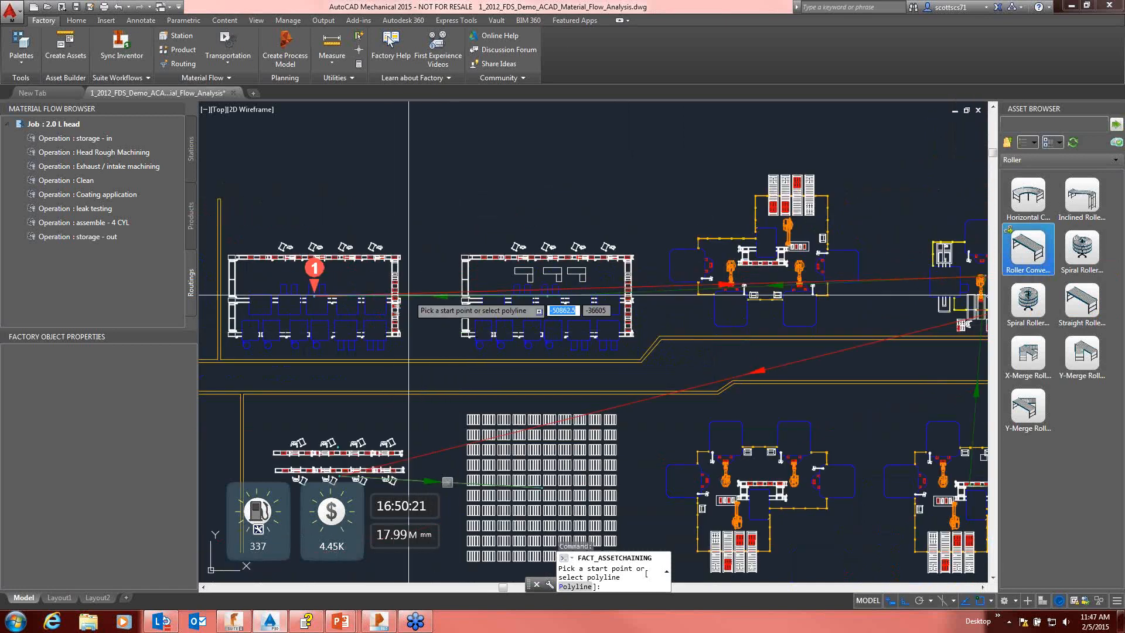
middle_drag(428, 253, 476, 239)
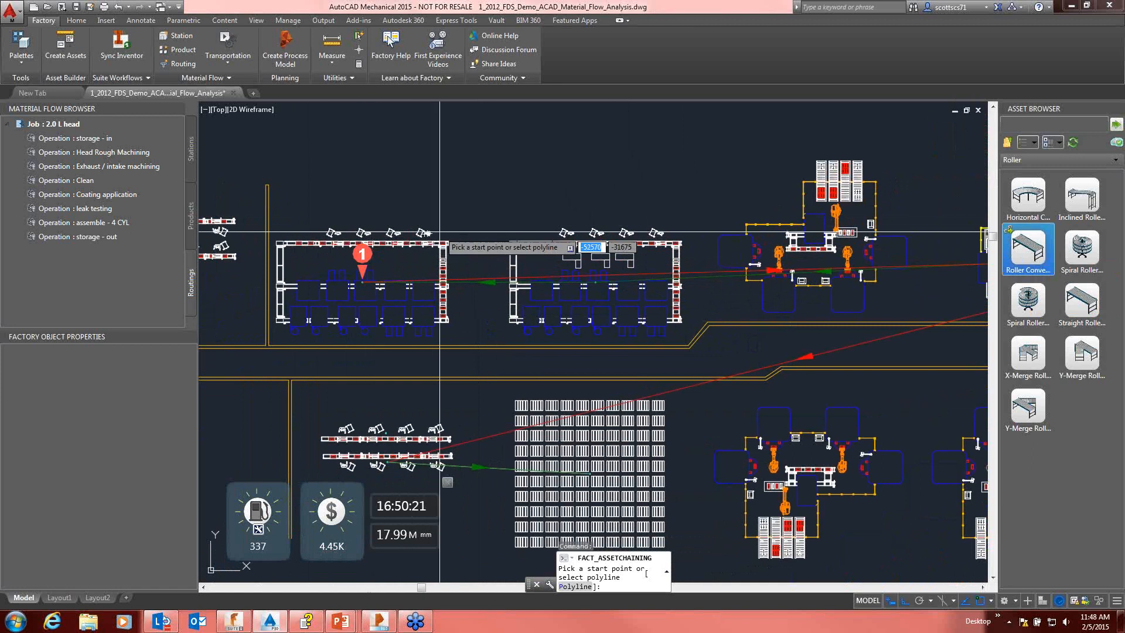
click(330, 221)
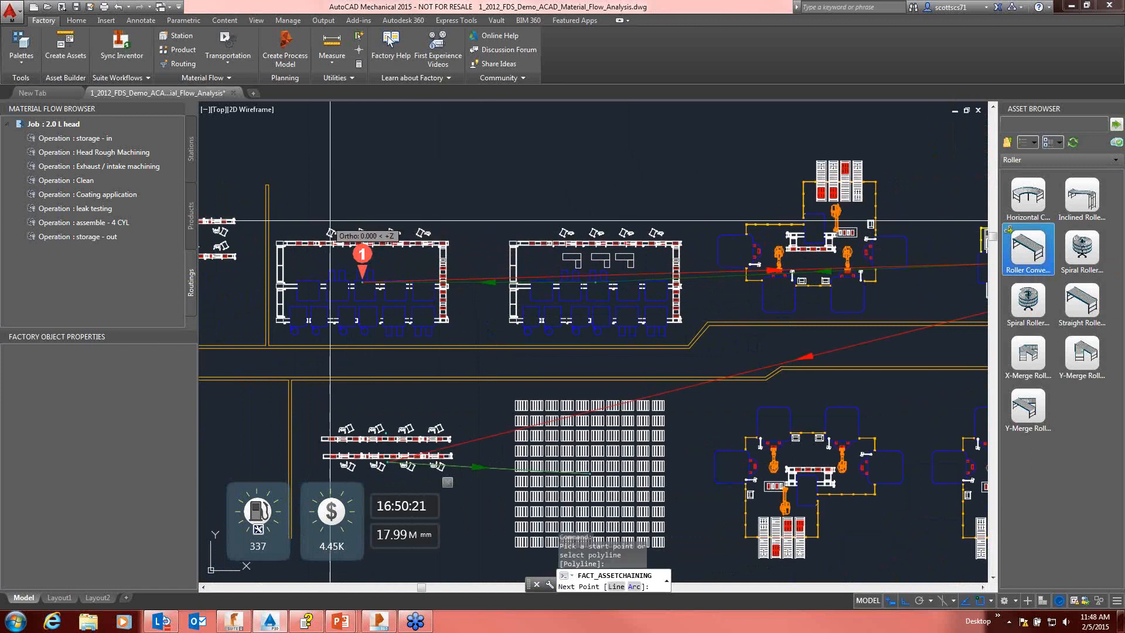
click(459, 220)
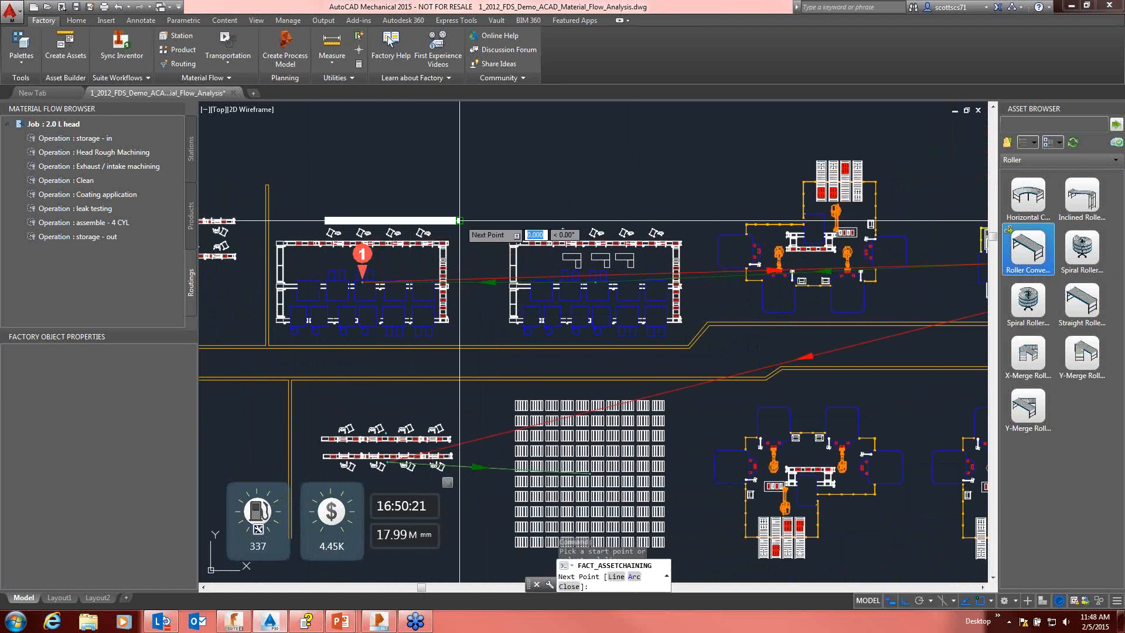
click(461, 330)
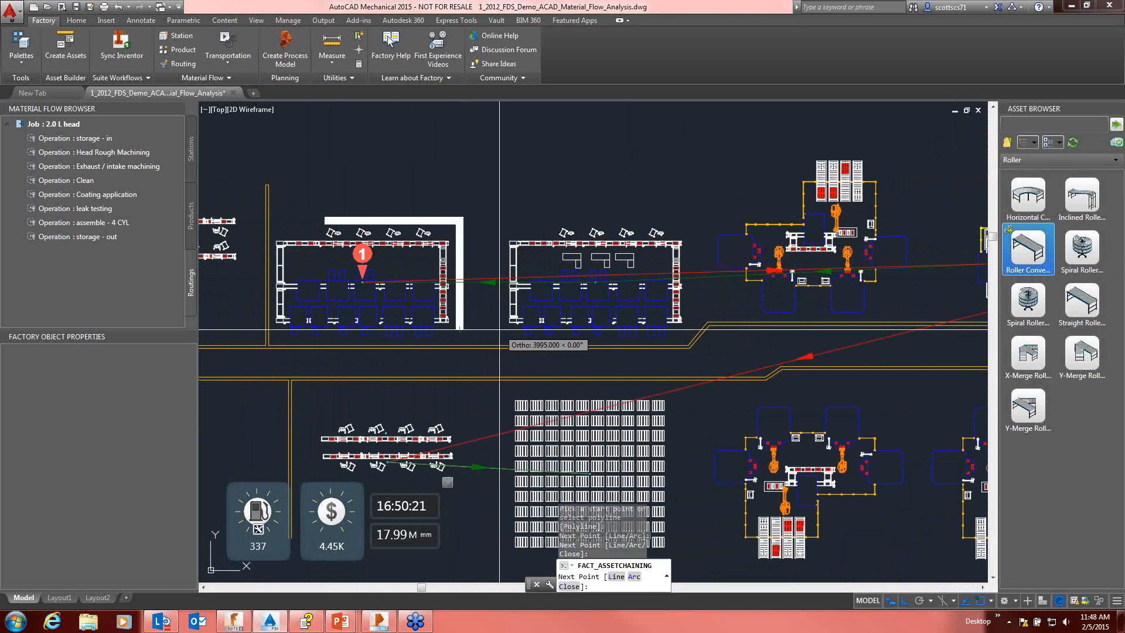
click(508, 330)
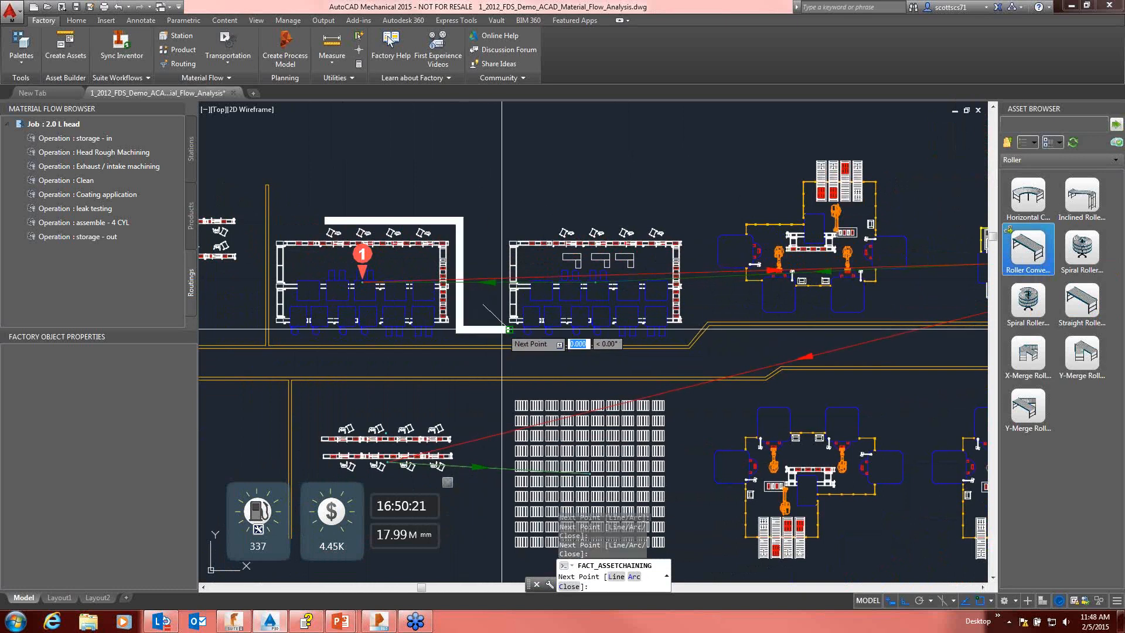
right_click(499, 334)
click(527, 342)
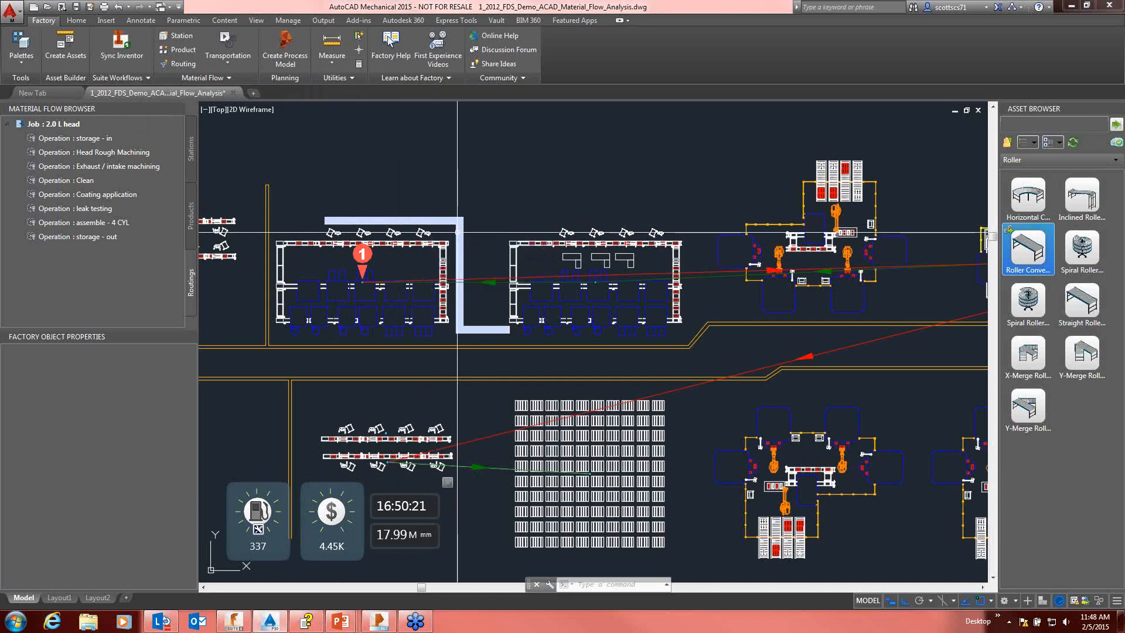
Step: Draw an orthogonal polyline from above the second machining cell, up and over the neighbouring robot cell, down to the next robot cell's lower side
text(pl)
key(Return)
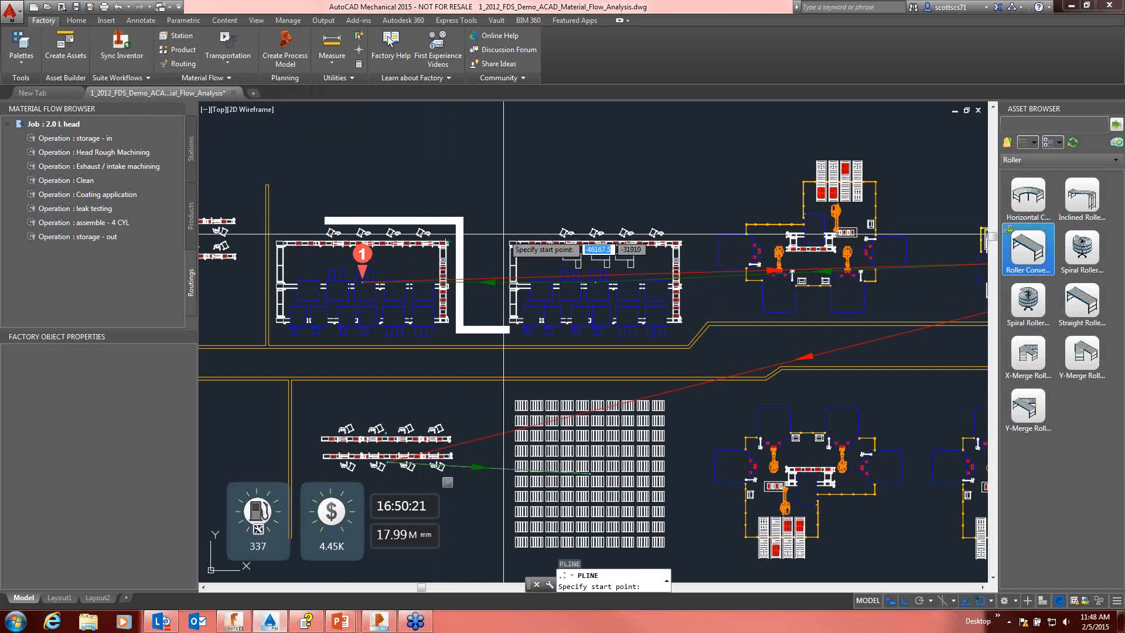
click(556, 221)
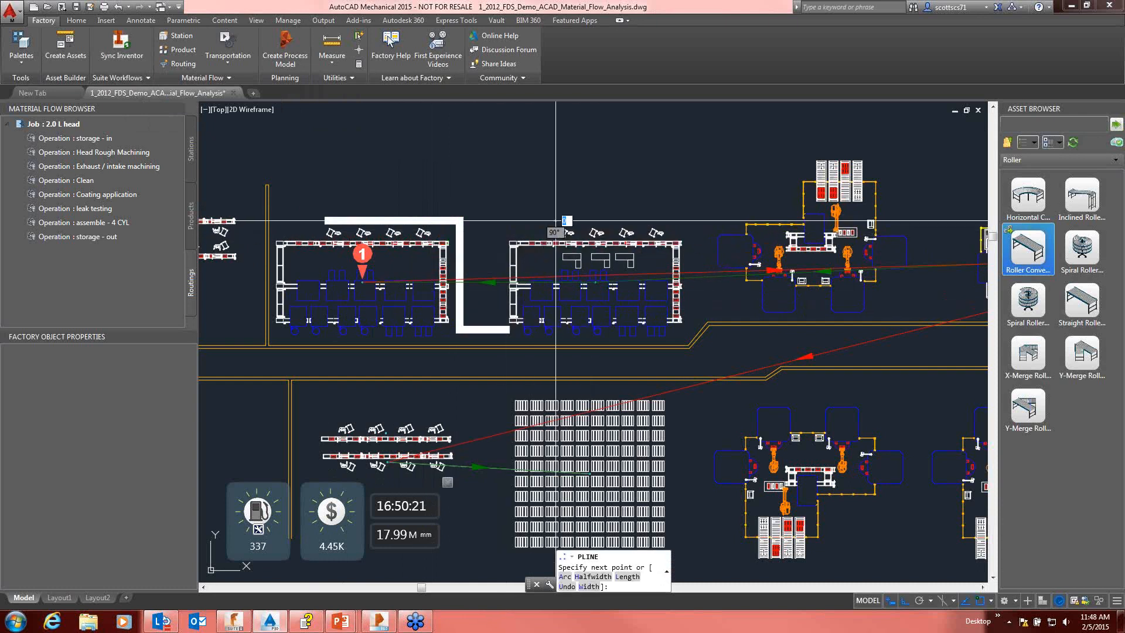
click(714, 221)
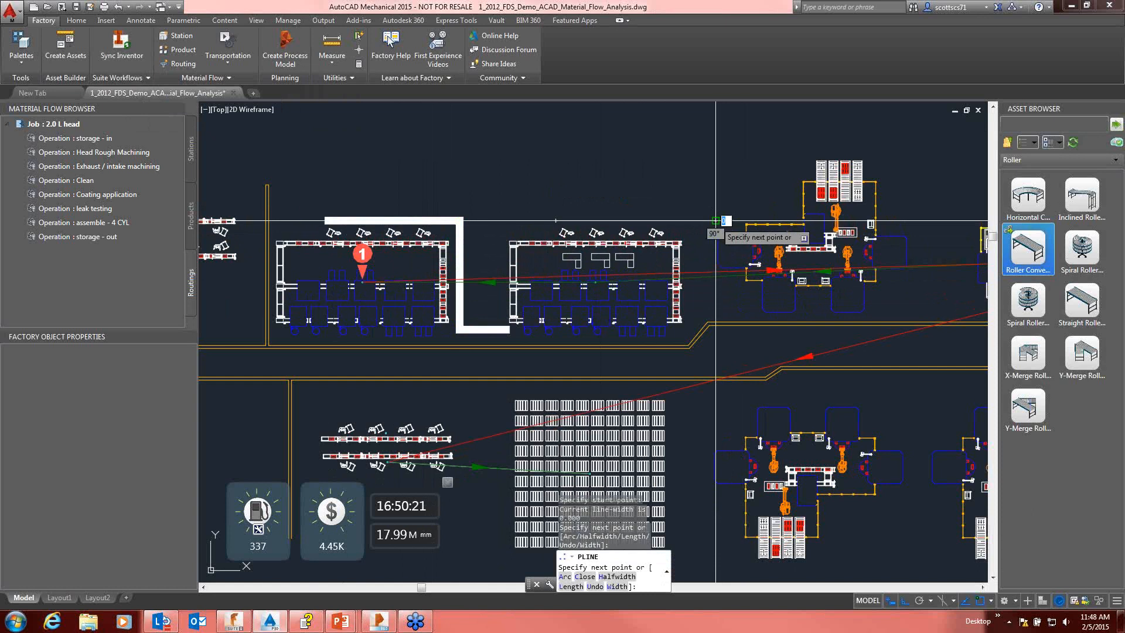
click(714, 156)
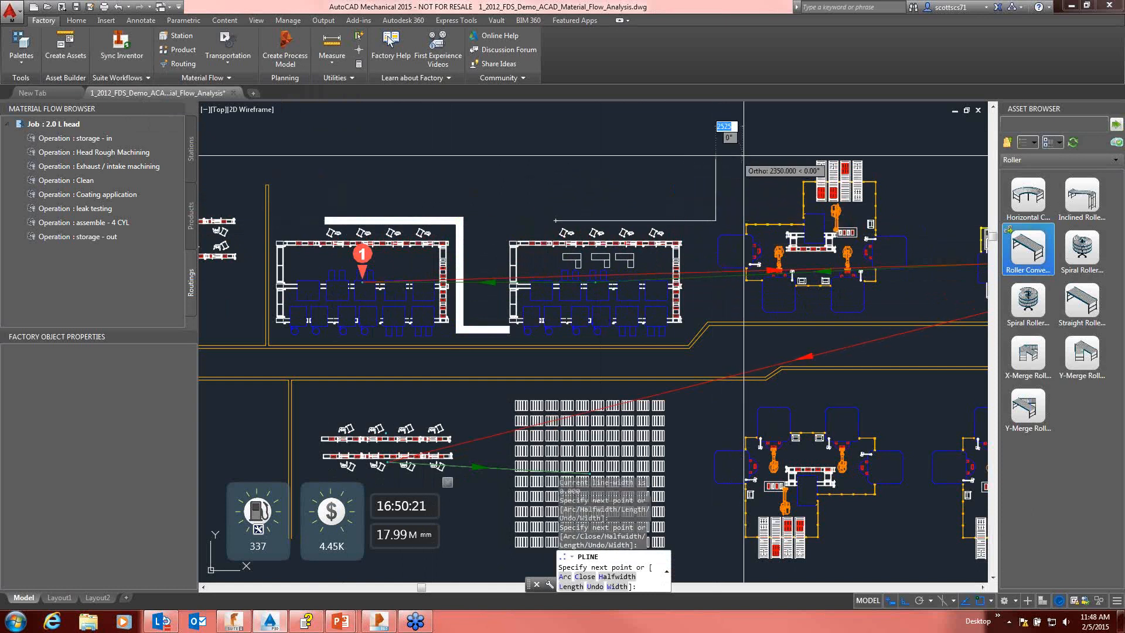
middle_drag(899, 156, 757, 163)
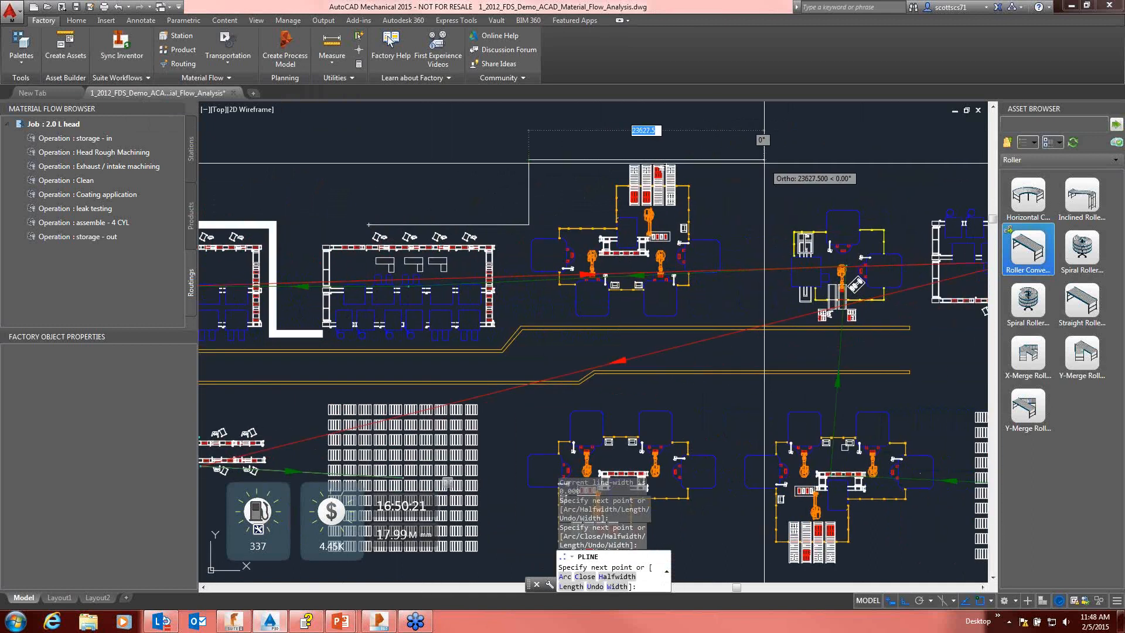
click(775, 159)
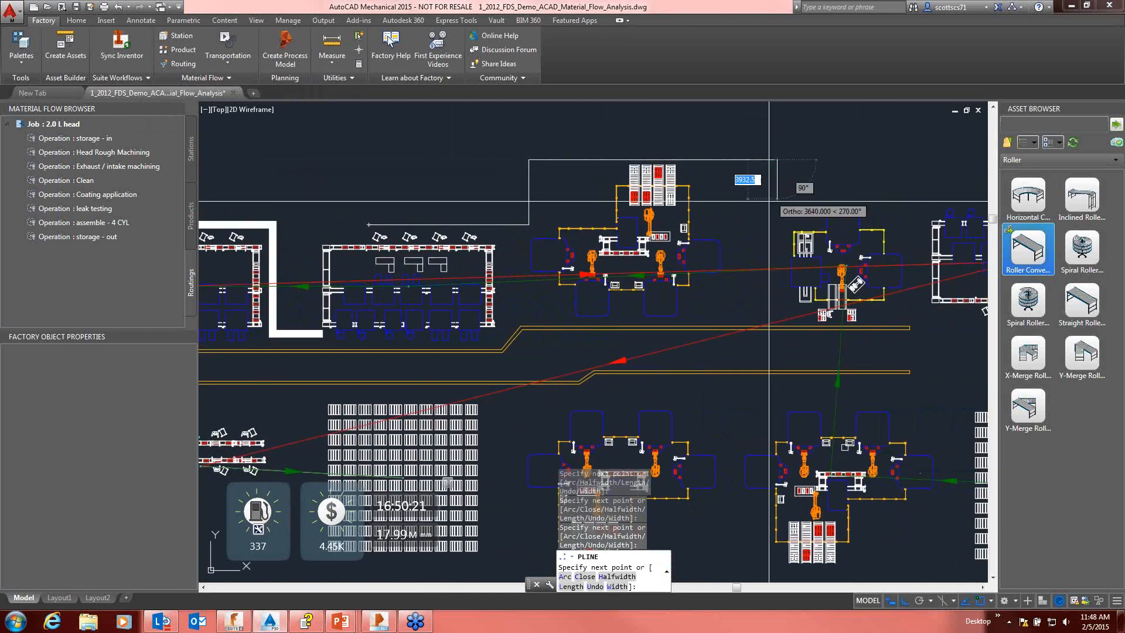
click(777, 315)
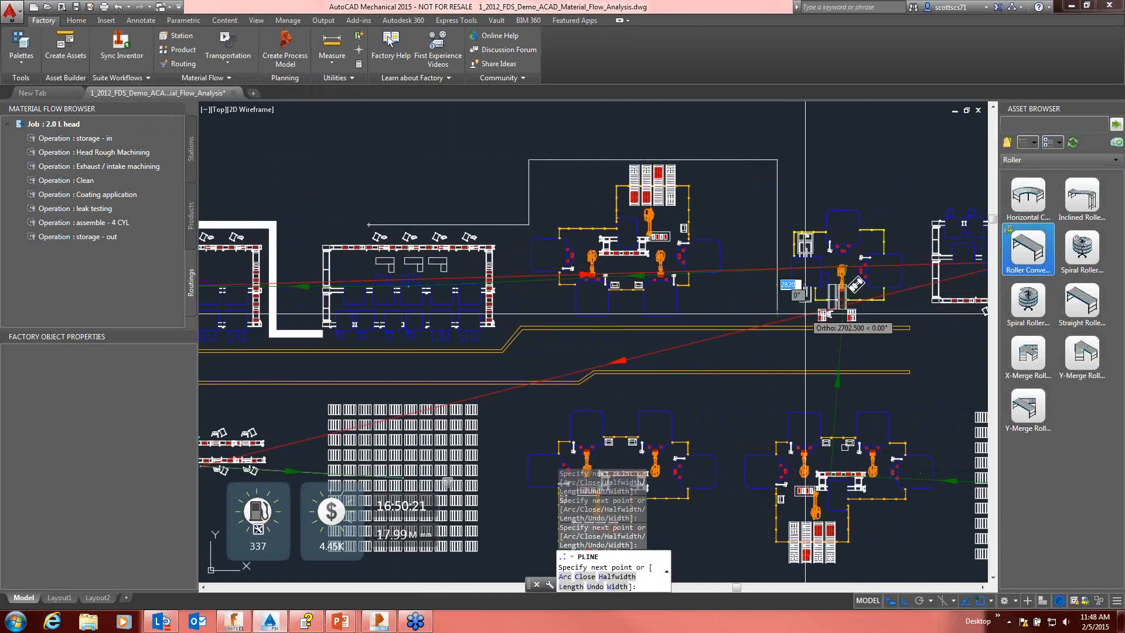
scroll(805, 315, up, 2)
right_click(785, 317)
click(814, 322)
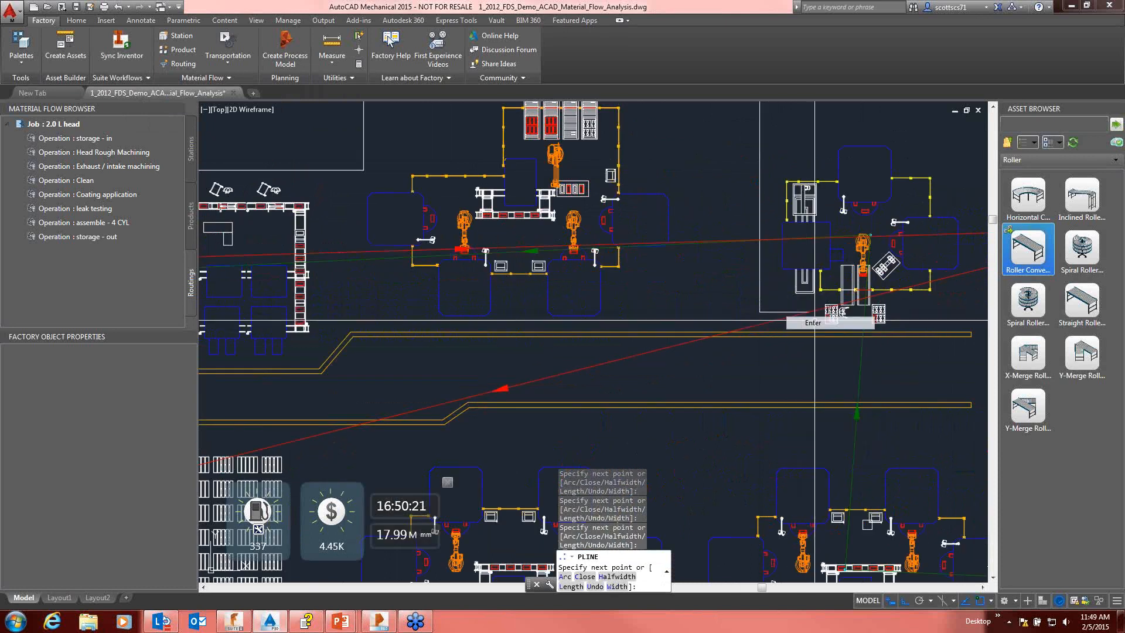
scroll(815, 322, down, 1)
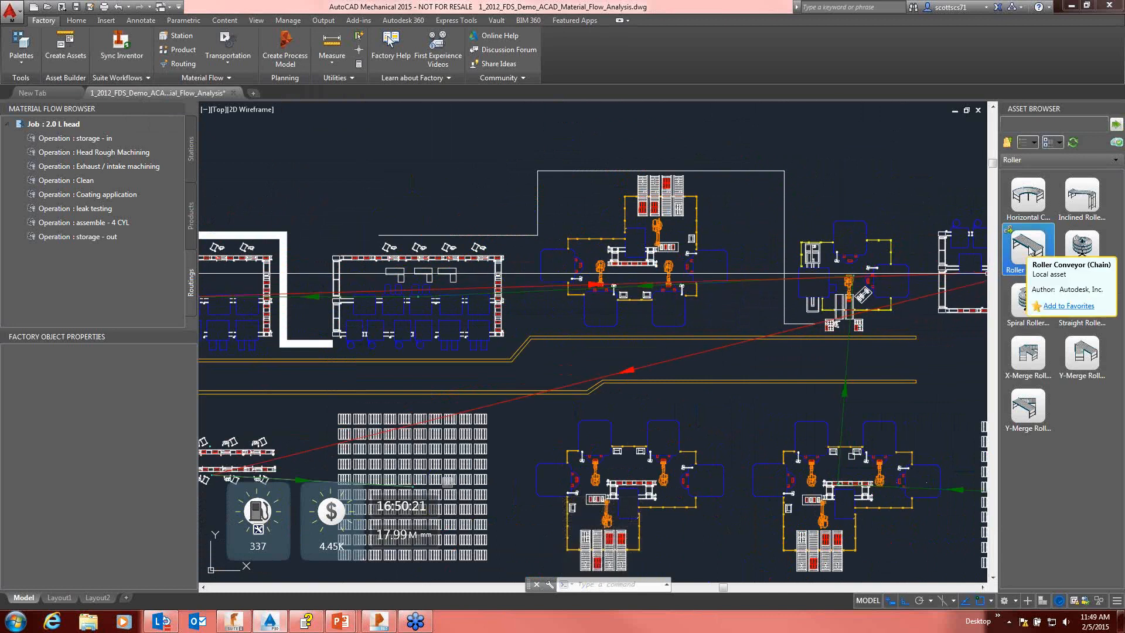
Step: Convert the stepped polyline above the robot cell into a Roller Conveyor (Chain) route using the Polyline option
click(1026, 246)
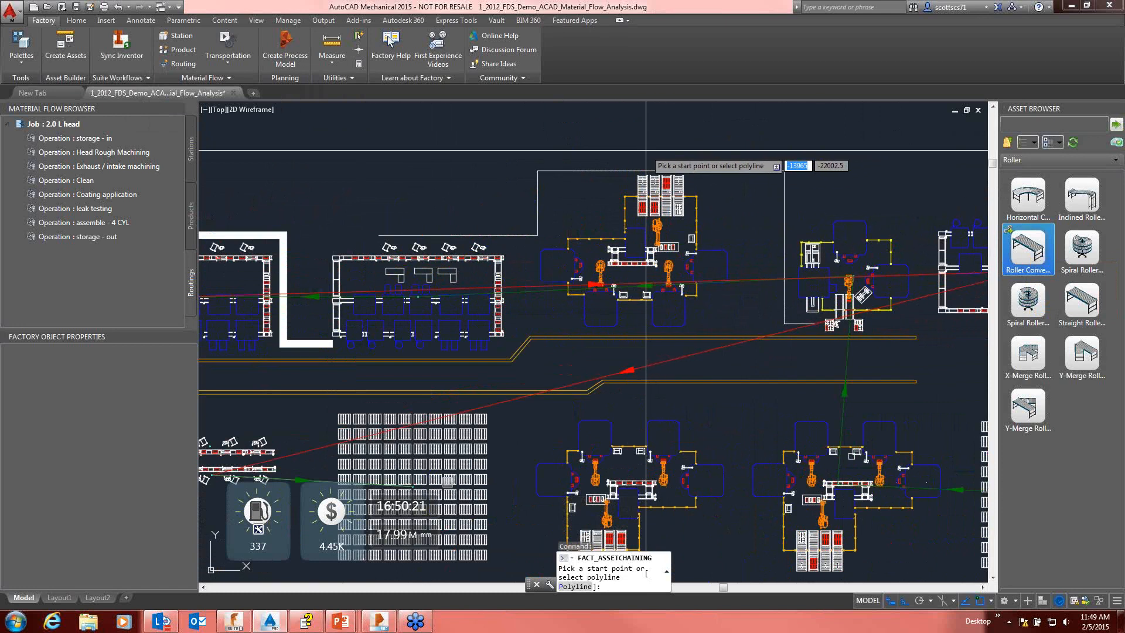
right_click(692, 140)
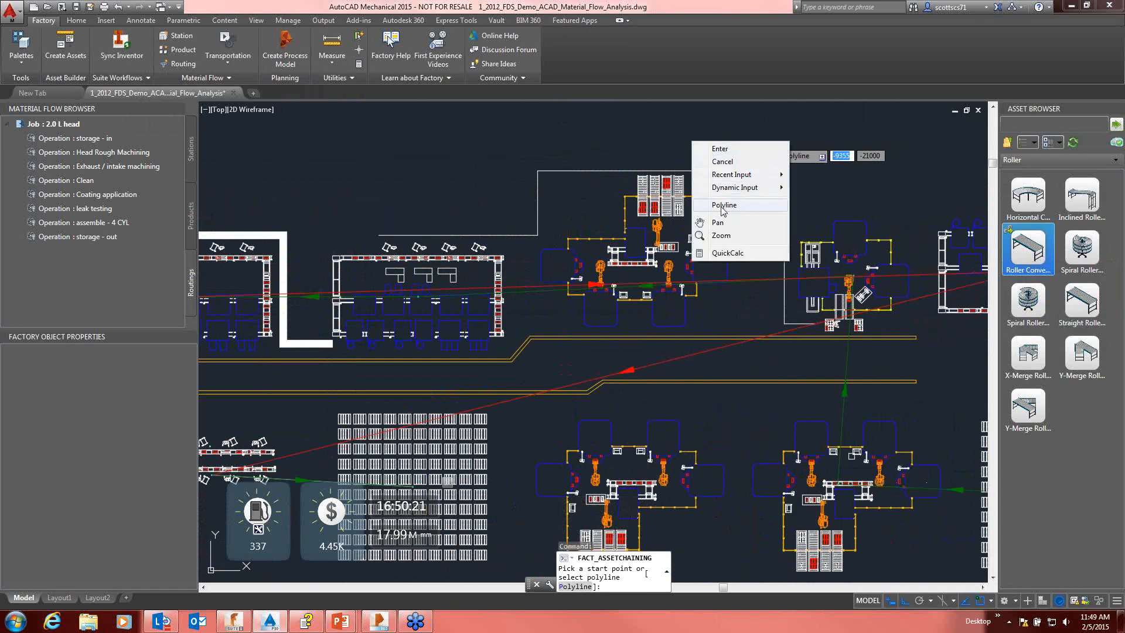
click(722, 206)
click(727, 170)
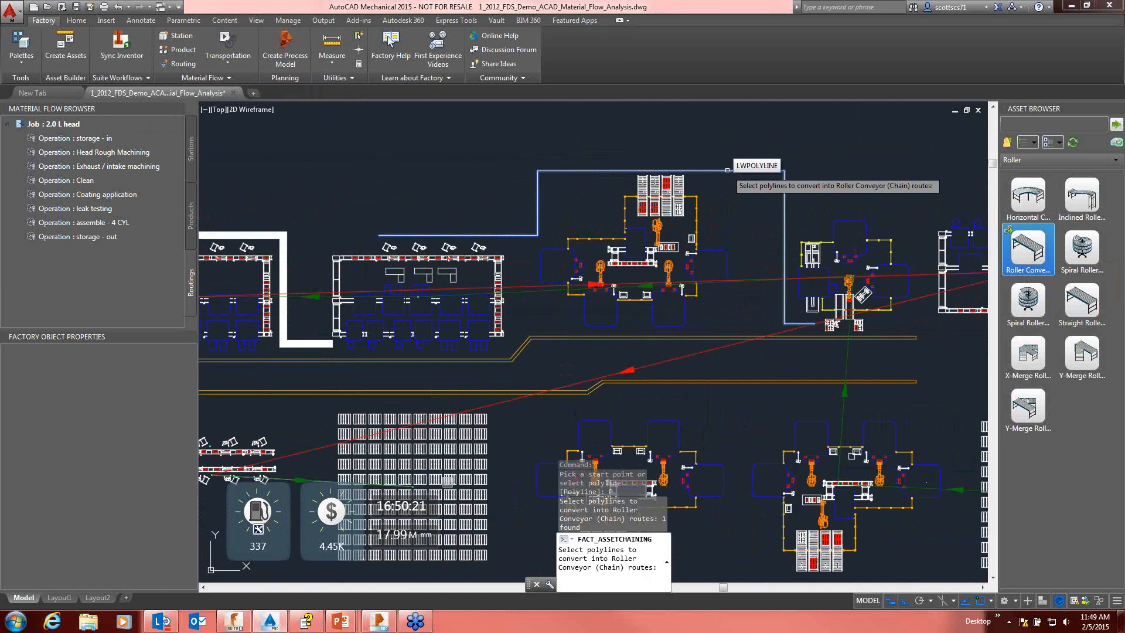
key(Return)
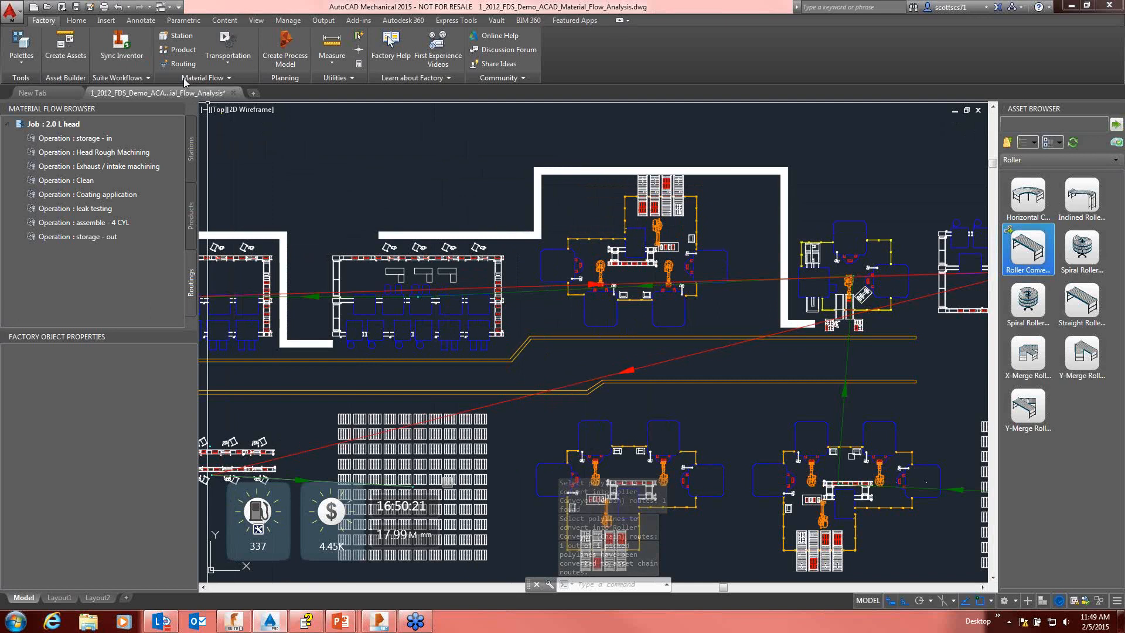
Step: Sync the factory layout to Inventor, saving and closing the current drawing
click(121, 55)
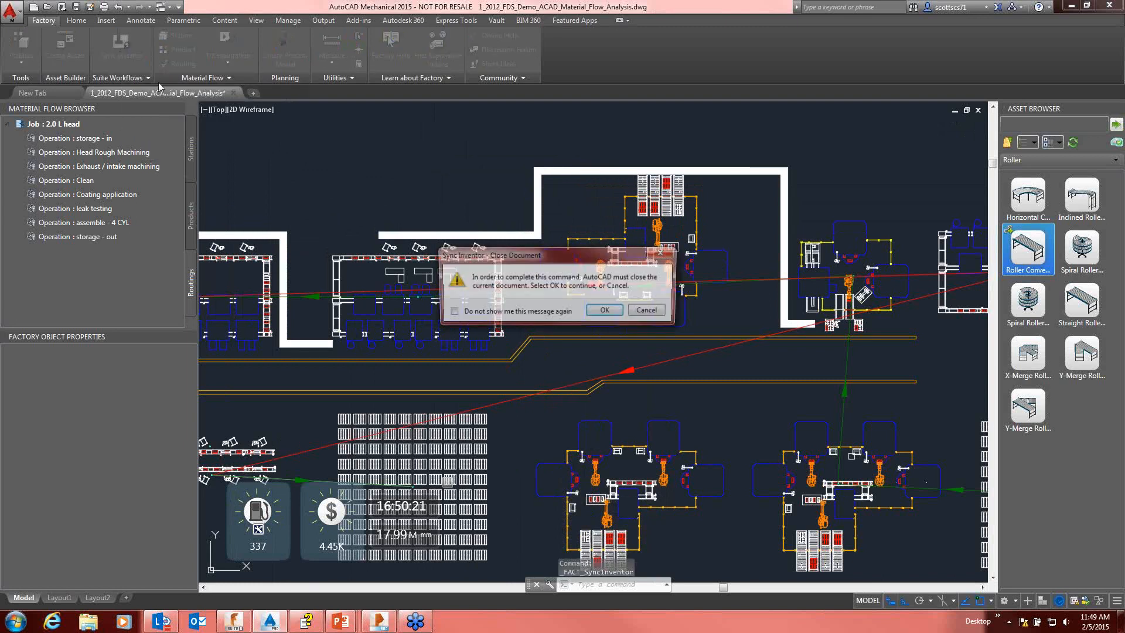
click(604, 311)
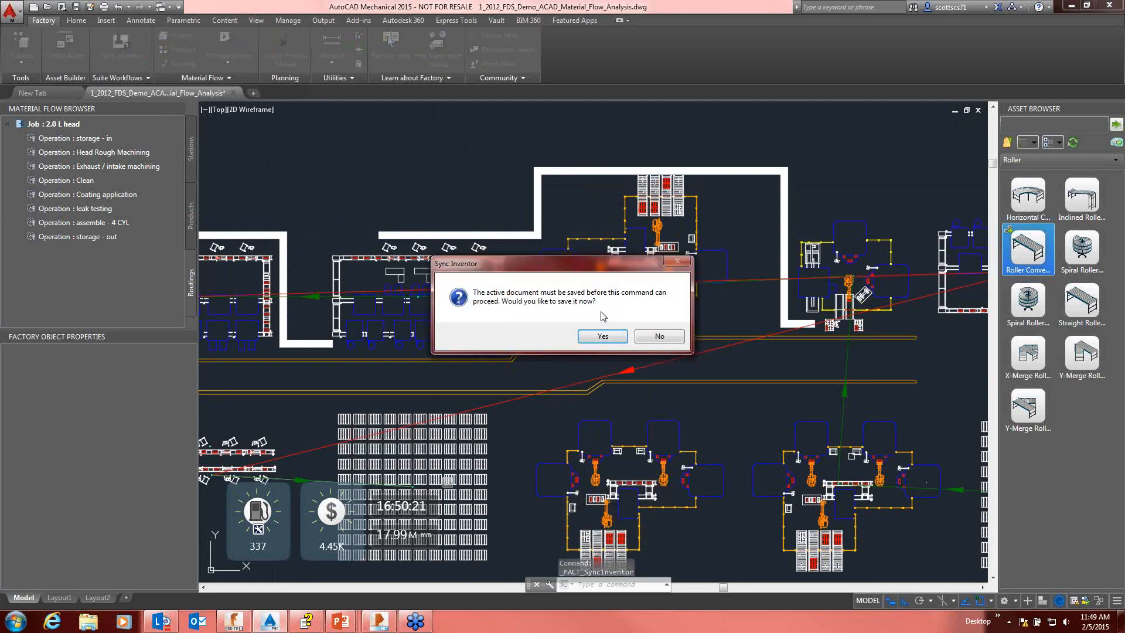
click(602, 336)
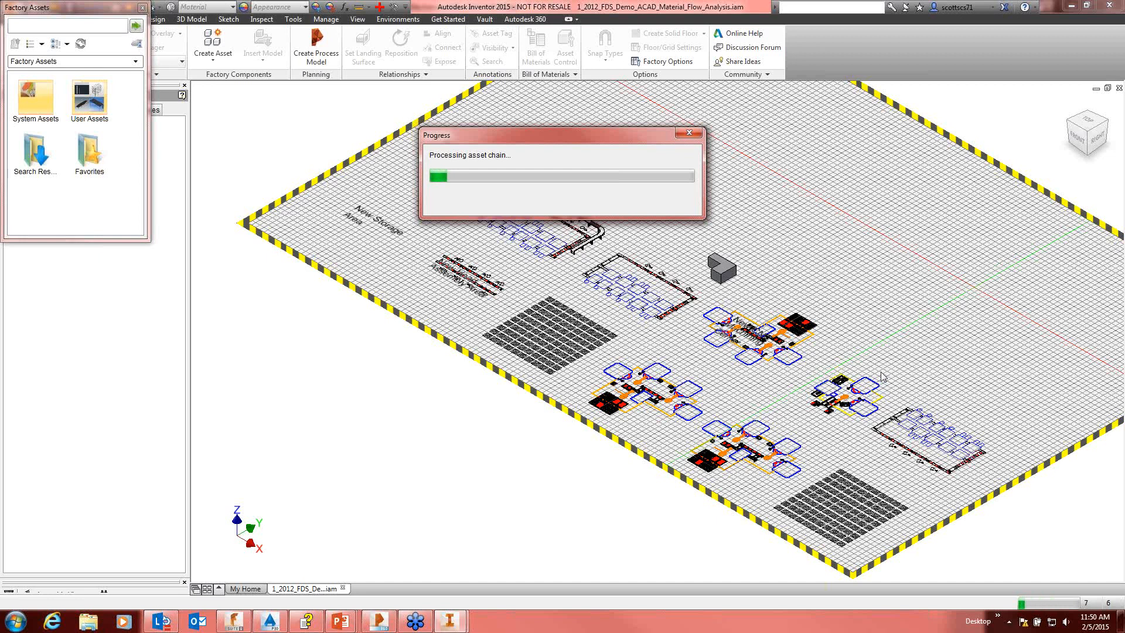
drag(625, 135, 504, 103)
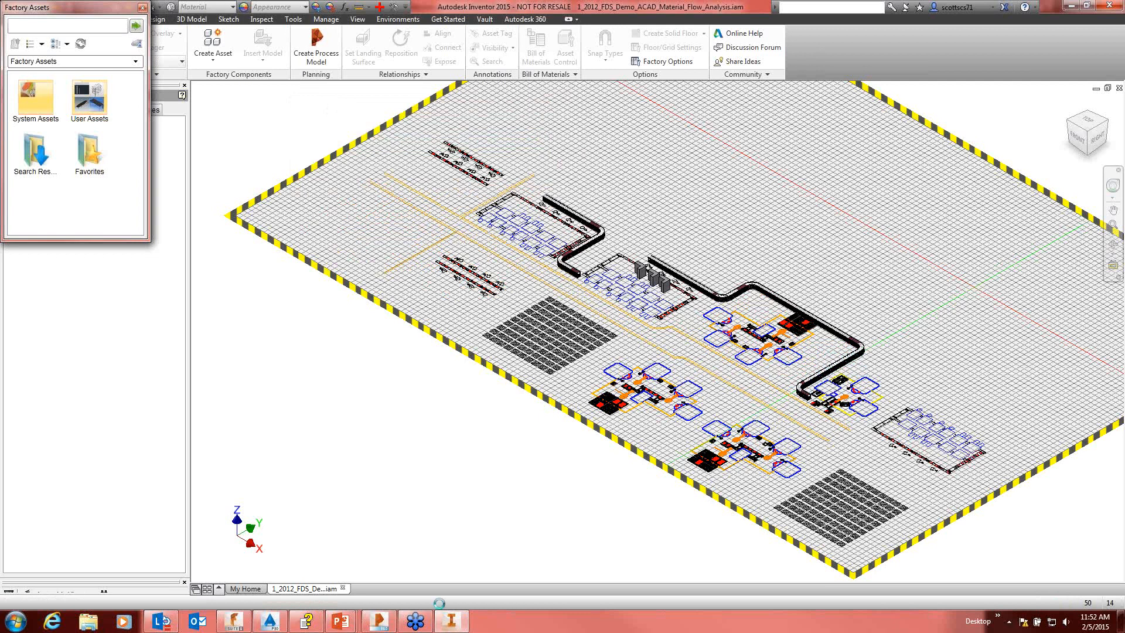
Step: Examine the 3D roller conveyors and the three work cell assets along the synced layout
scroll(613, 432, down, 5)
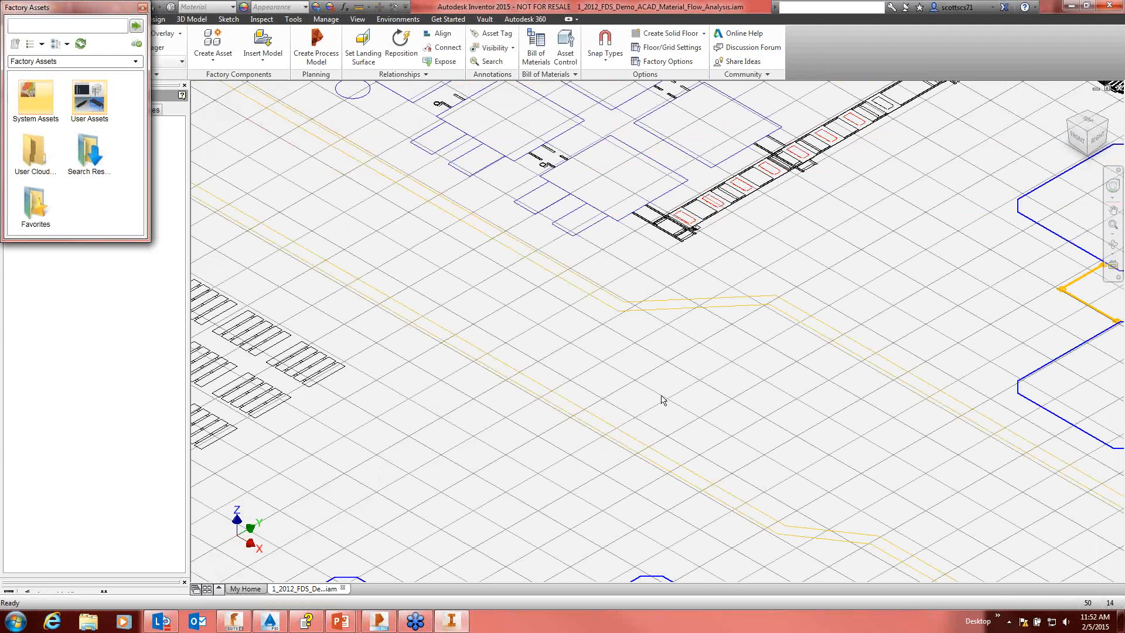
scroll(662, 400, down, 5)
middle_drag(658, 397, 430, 413)
scroll(671, 357, up, 5)
middle_drag(671, 357, 705, 401)
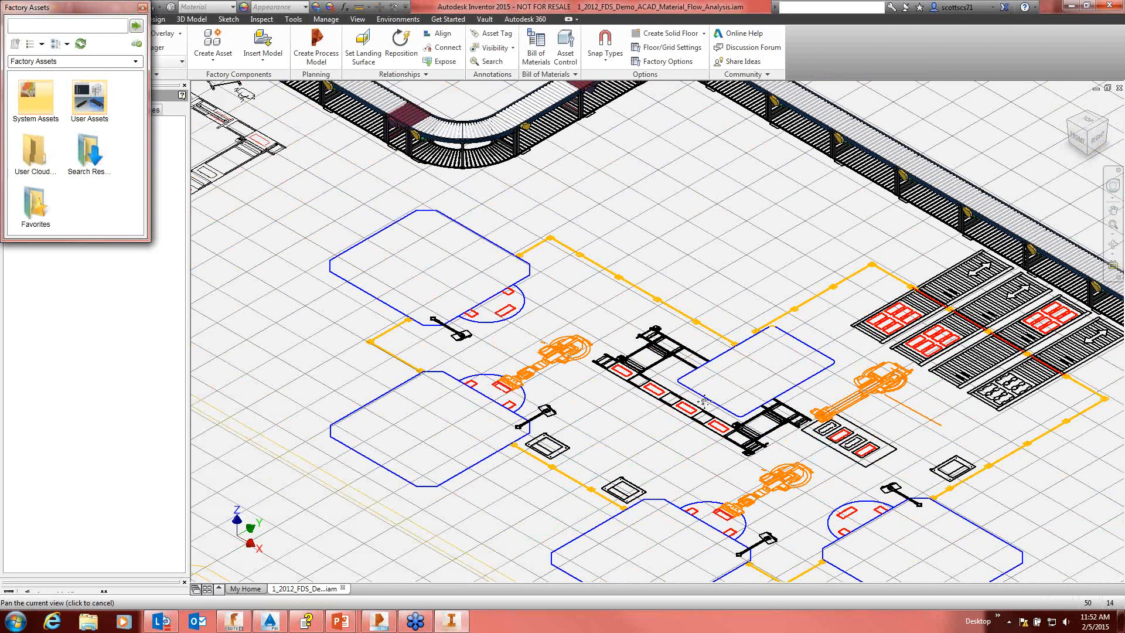
middle_drag(704, 402, 516, 324)
middle_drag(592, 504, 622, 232)
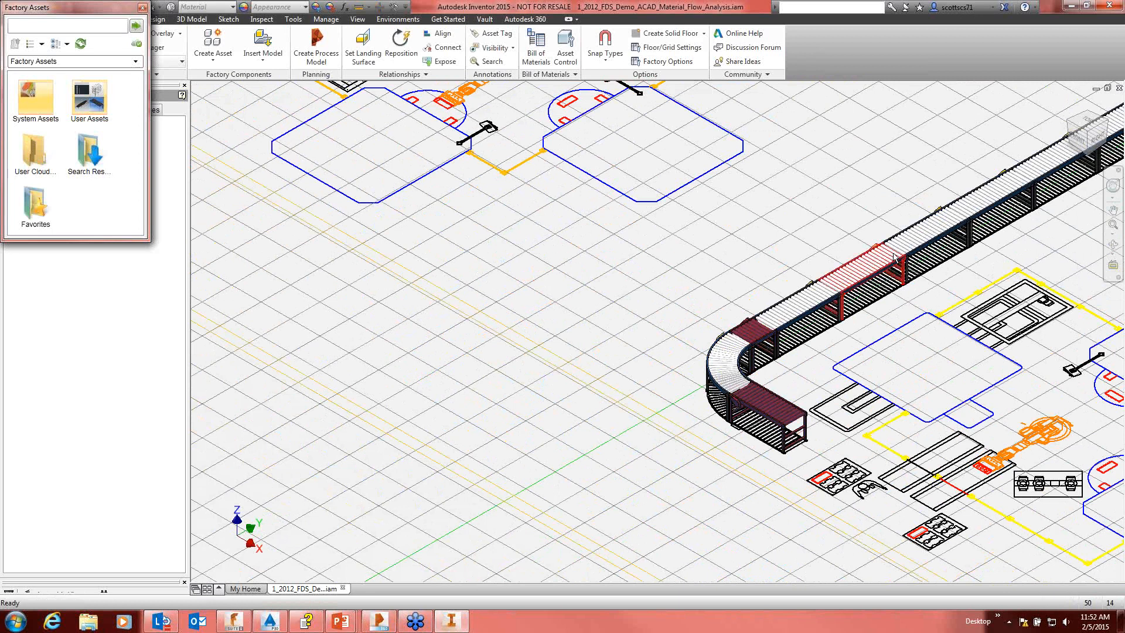
middle_drag(882, 259, 634, 402)
middle_drag(756, 248, 819, 340)
scroll(820, 339, down, 3)
middle_drag(805, 275, 887, 328)
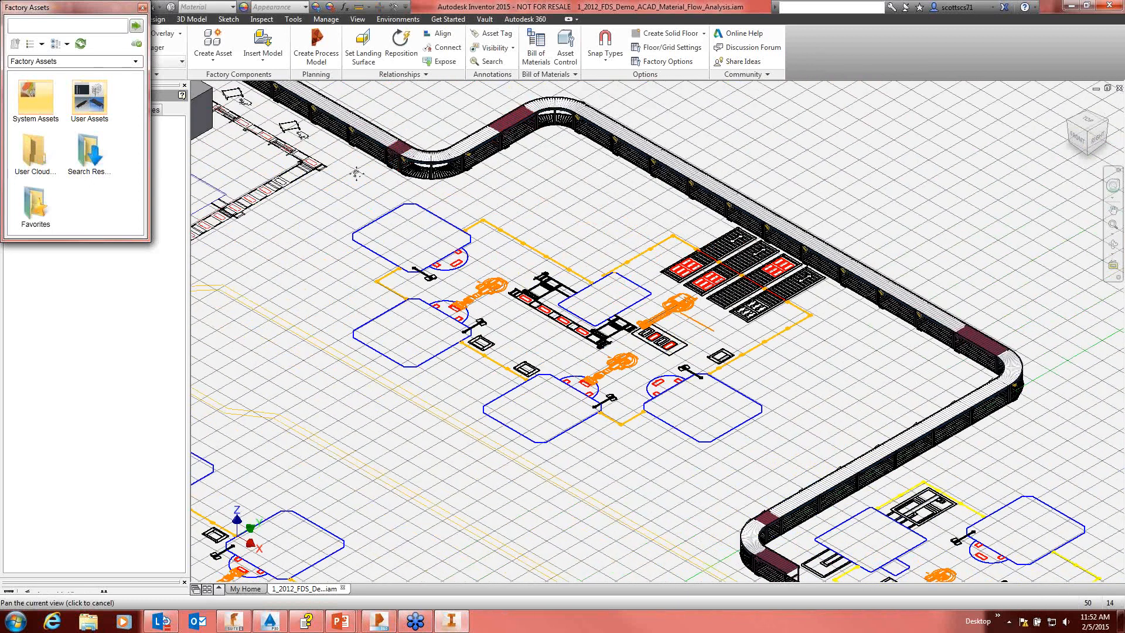
middle_drag(356, 173, 738, 332)
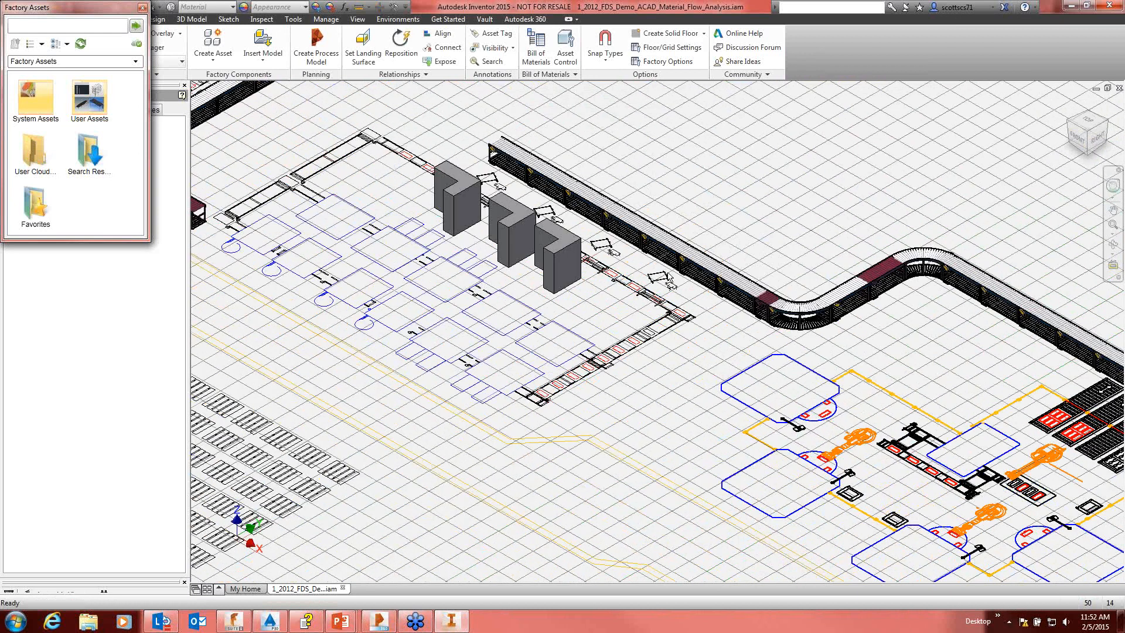
middle_drag(818, 276, 595, 258)
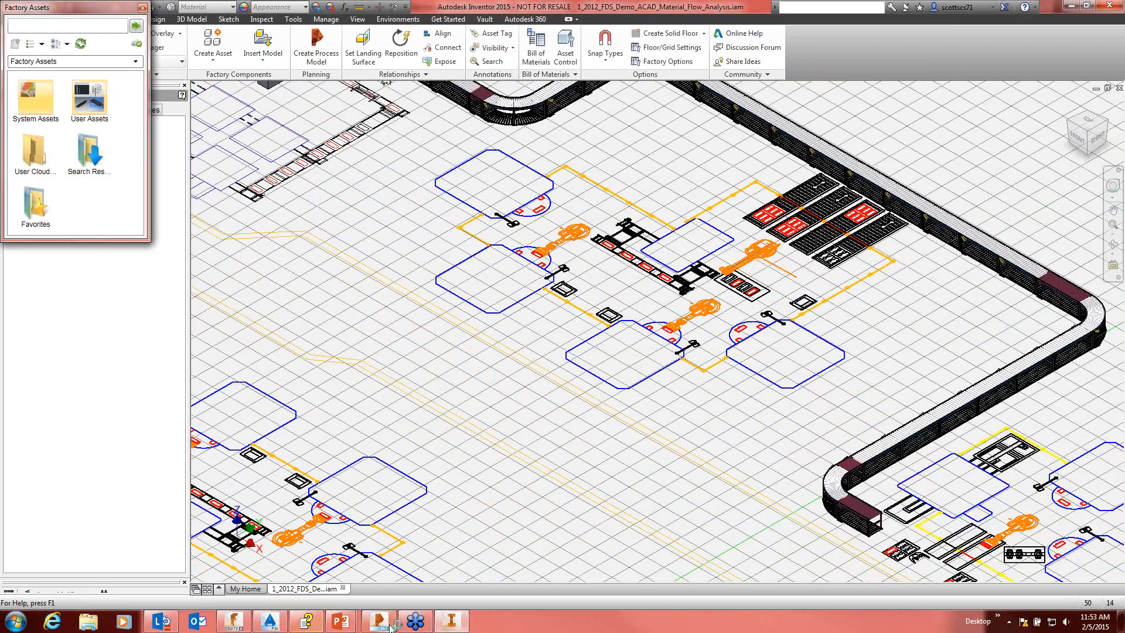
Step: Switch back to AutoCAD Mechanical and reopen the recent drawing 1_2012_FDS_Demo_ACAD_Material_Flow_Analysis
click(270, 621)
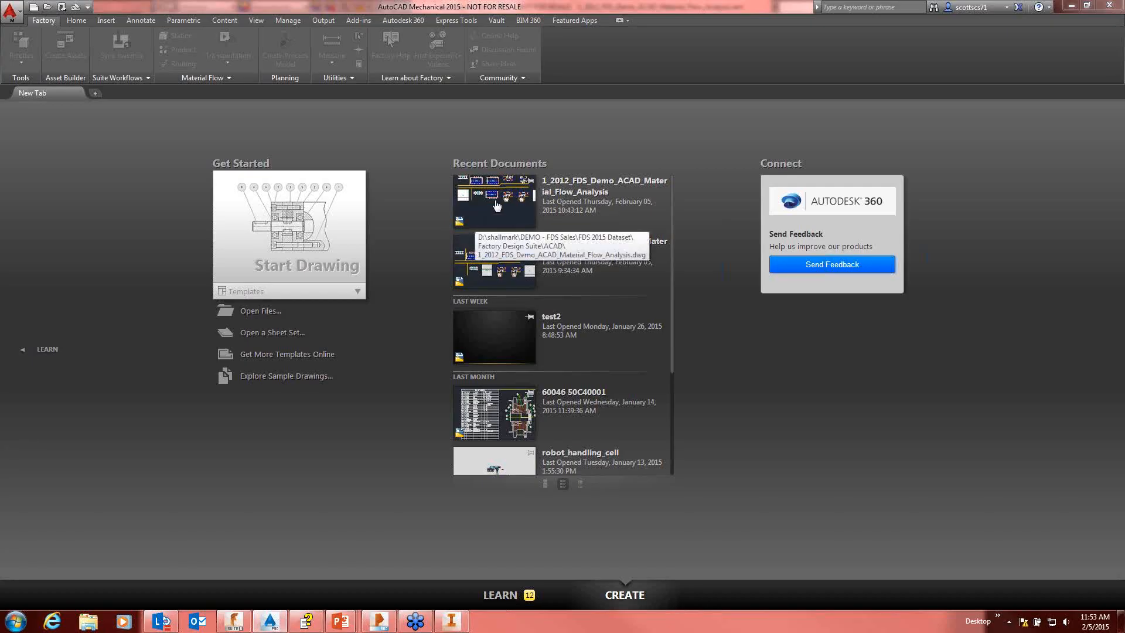
click(494, 207)
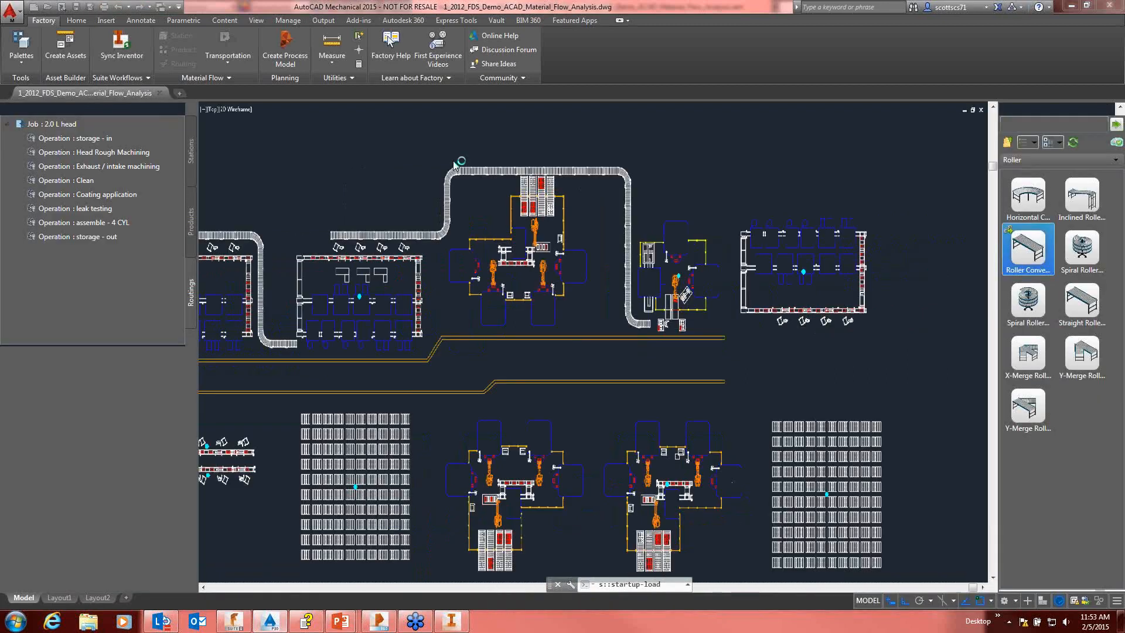
click(602, 381)
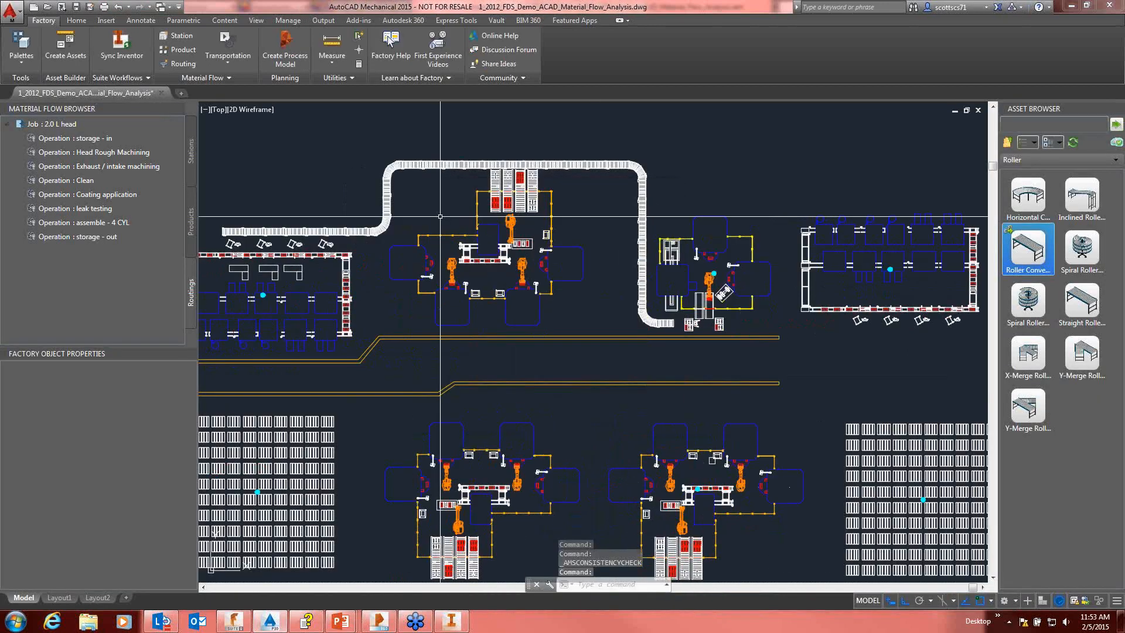
Step: Examine the 2D roller conveyor chain, the robot cells and the aisles across the factory layout
scroll(213, 238, up, 6)
middle_drag(375, 245, 497, 277)
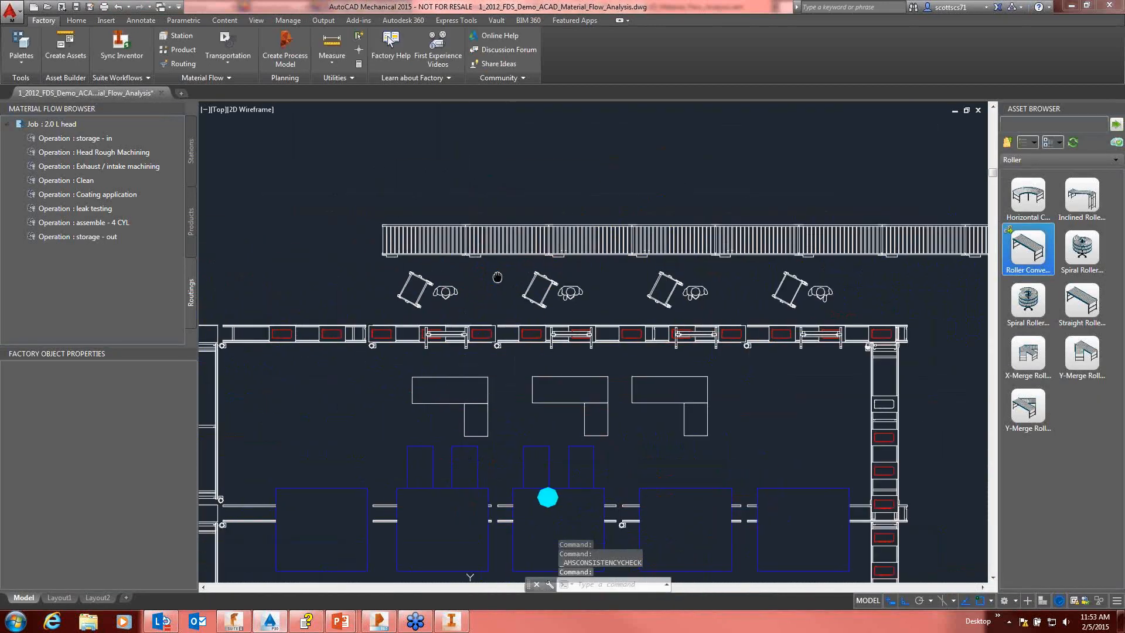
middle_drag(715, 248, 361, 241)
scroll(656, 228, down, 2)
middle_drag(656, 227, 487, 301)
middle_drag(588, 281, 480, 192)
scroll(612, 252, down, 2)
middle_drag(606, 256, 329, 234)
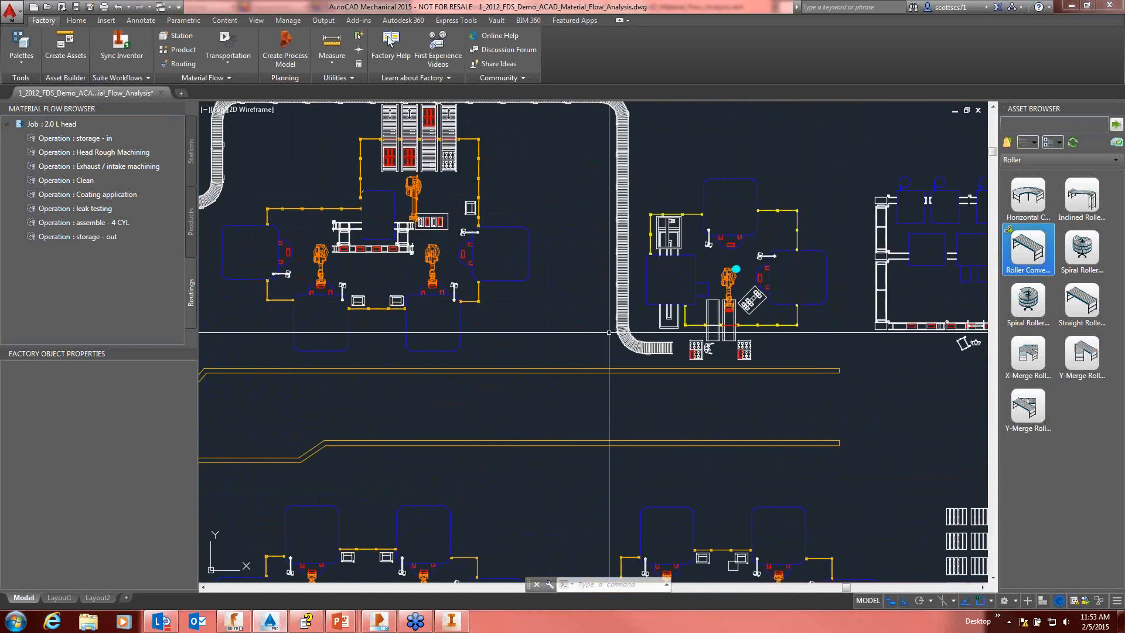
scroll(557, 291, down, 2)
middle_drag(557, 291, 581, 243)
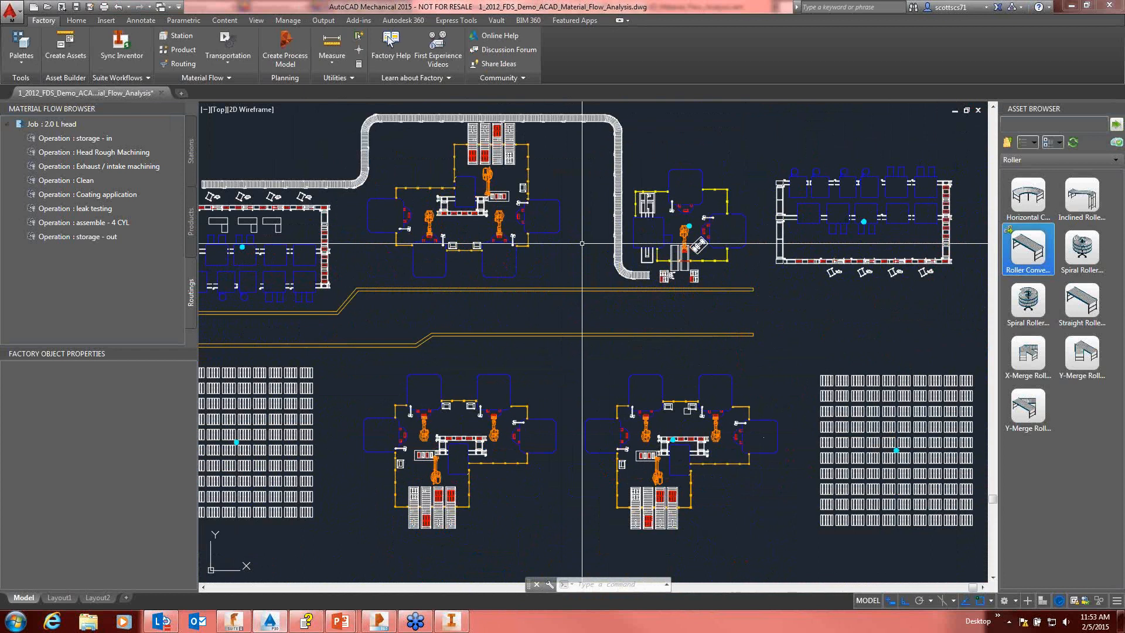
Step: Run the Transportation analysis on the 2.0 L head job's routing and show the whole material flow
click(227, 56)
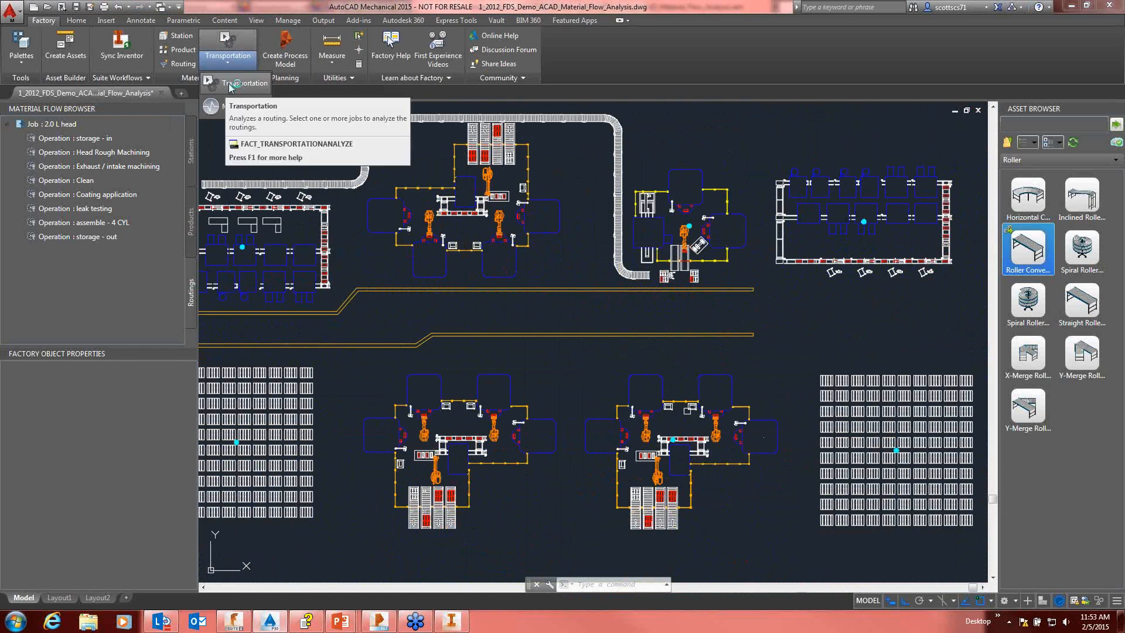
click(229, 85)
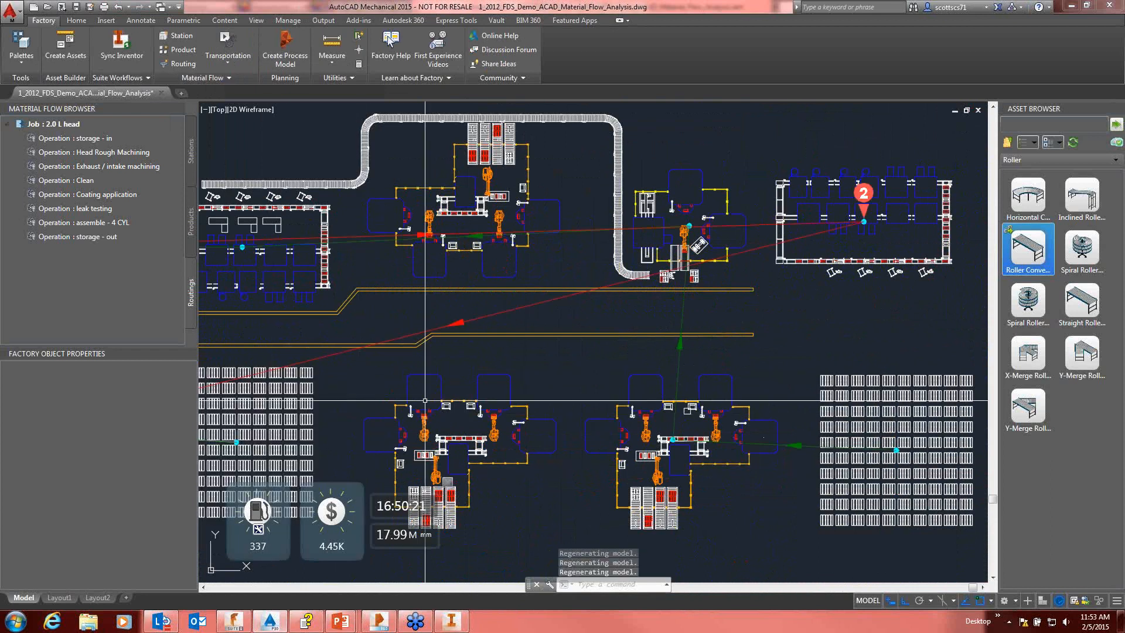
scroll(551, 297, down, 3)
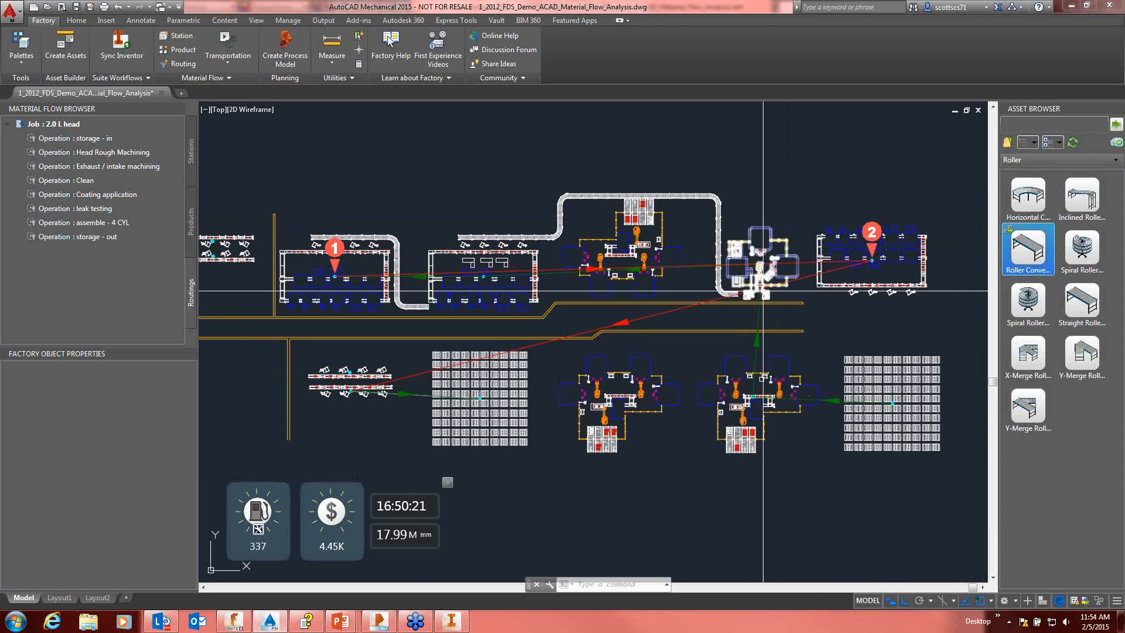
Step: Review the properties and station of each 2.0 L head operation in sequence, from storage - in to storage - out
click(87, 139)
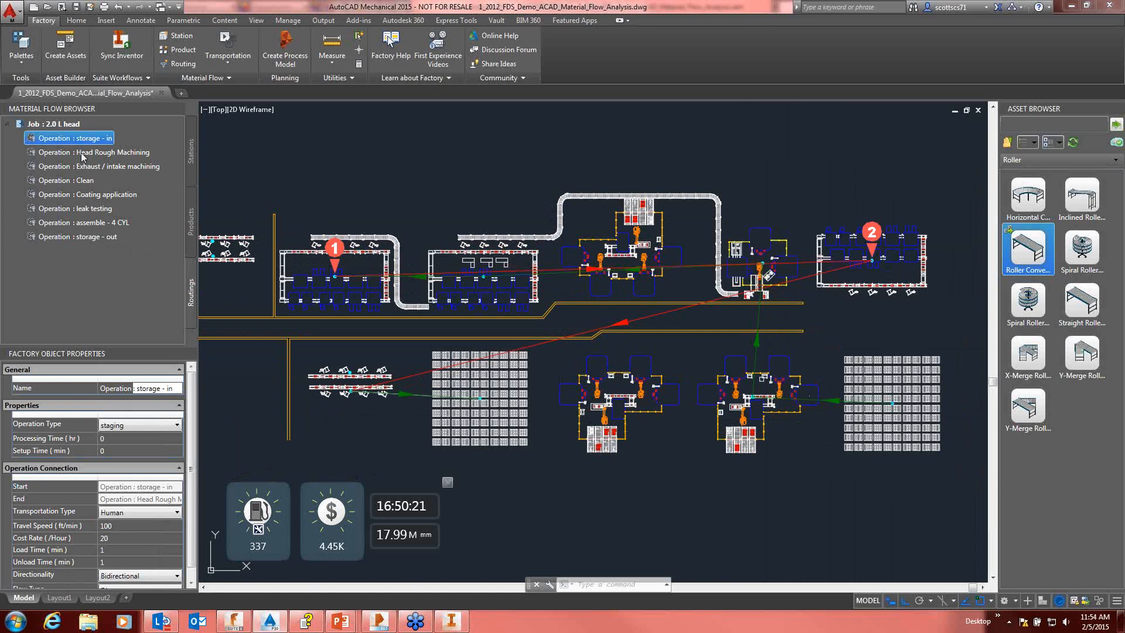
click(83, 153)
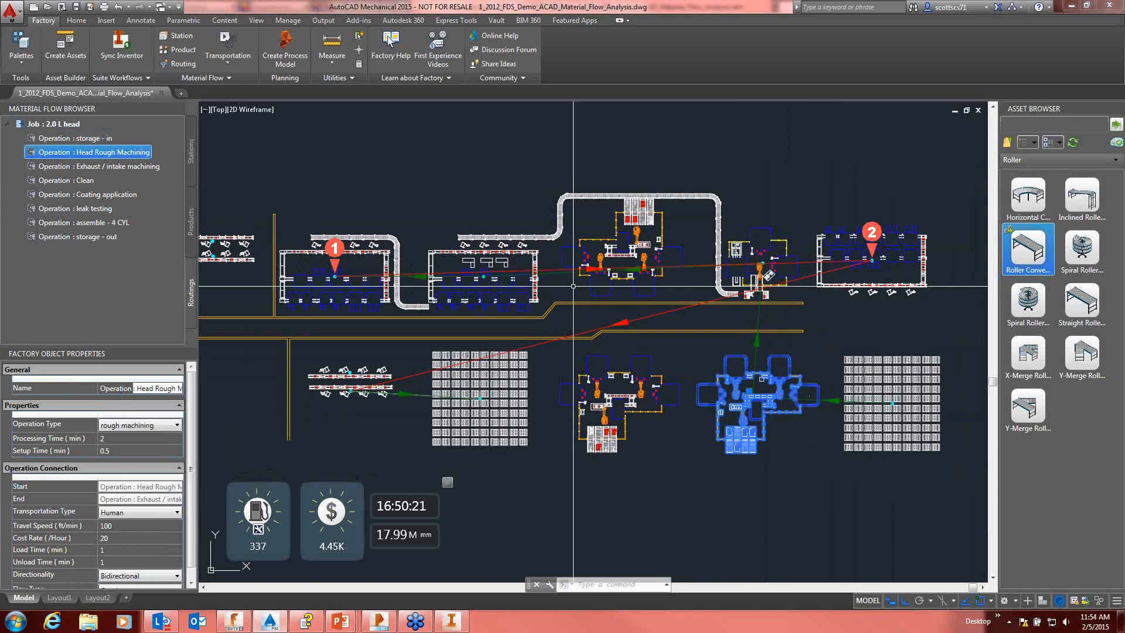
click(96, 167)
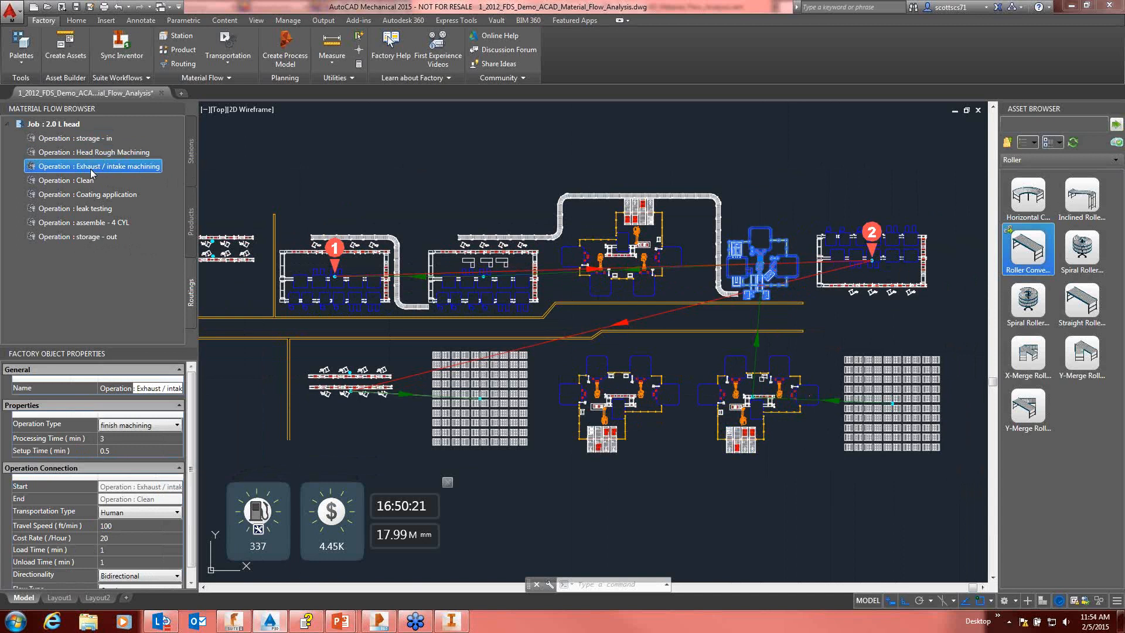
click(85, 181)
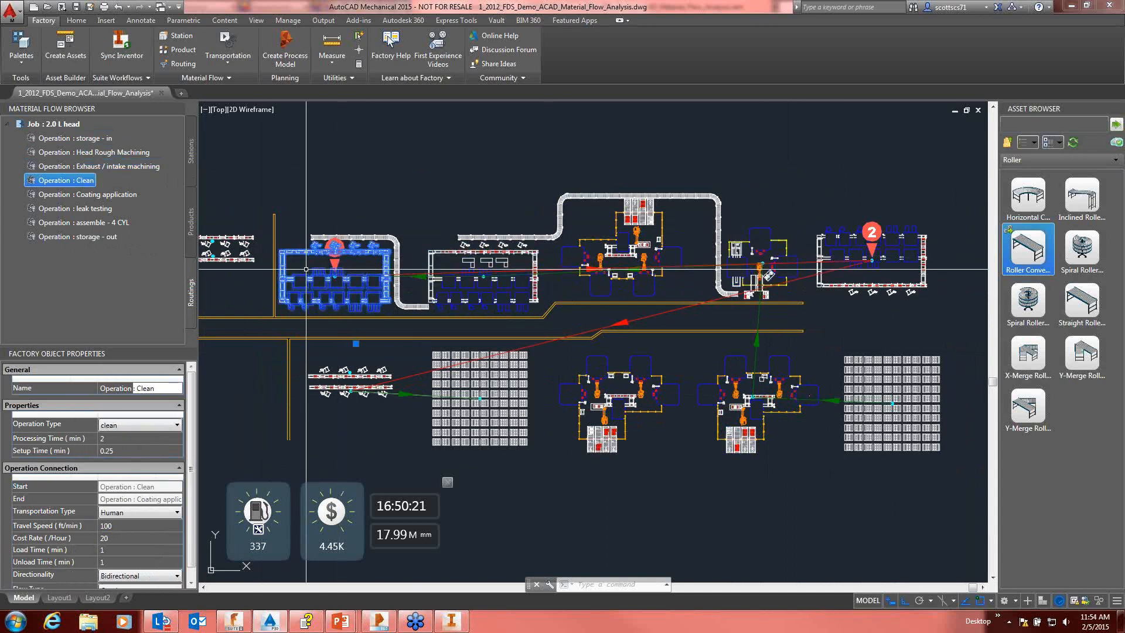
click(105, 197)
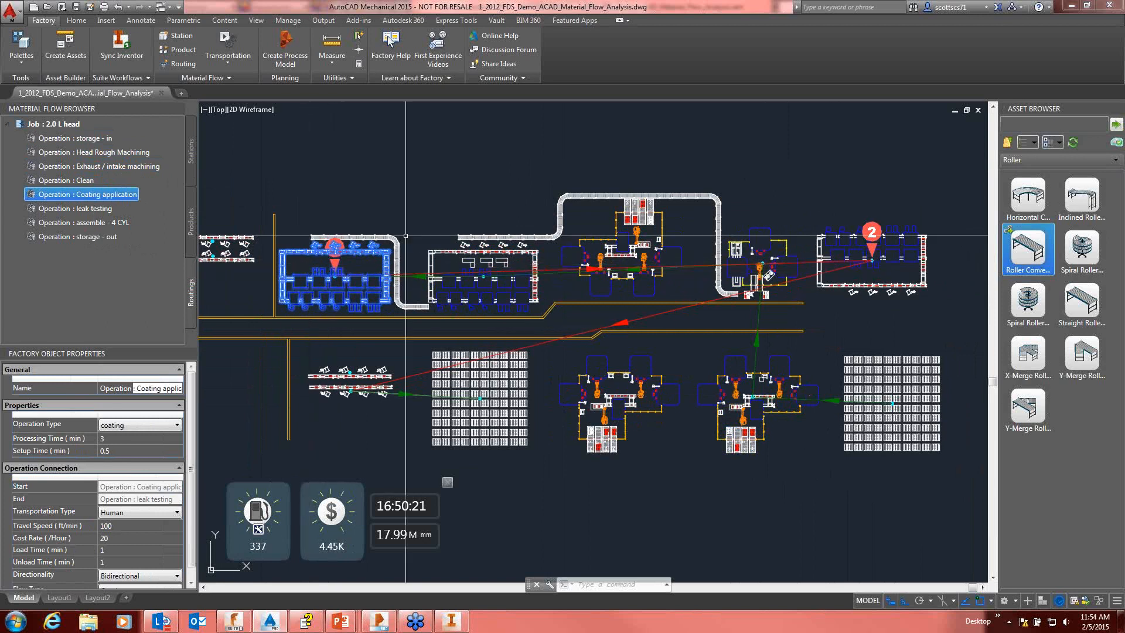
click(72, 209)
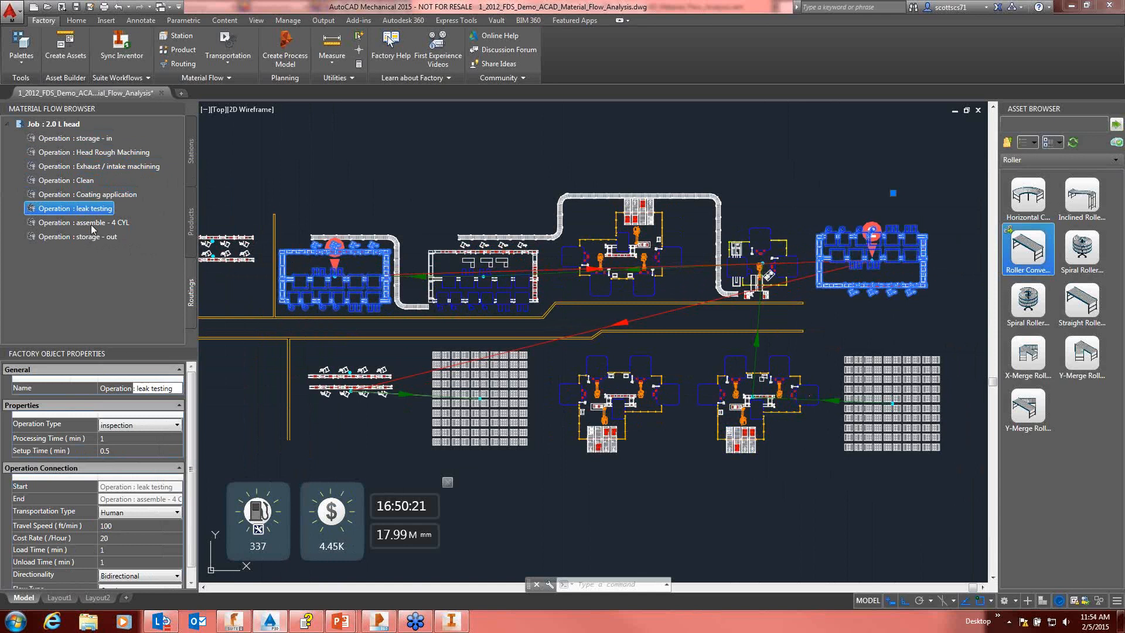
click(92, 225)
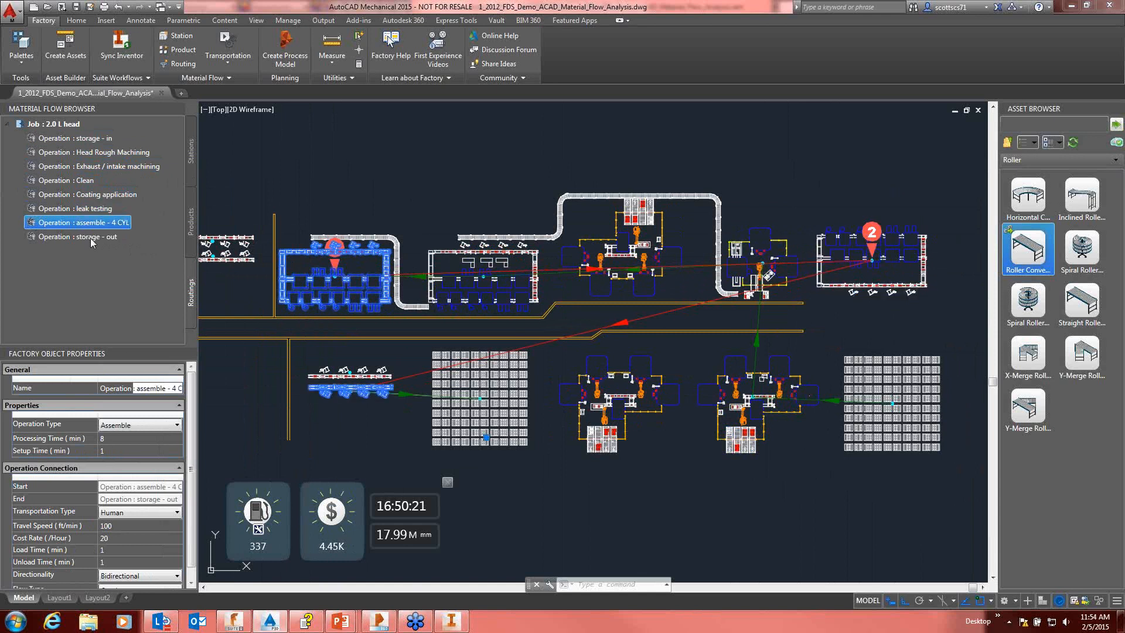
click(92, 237)
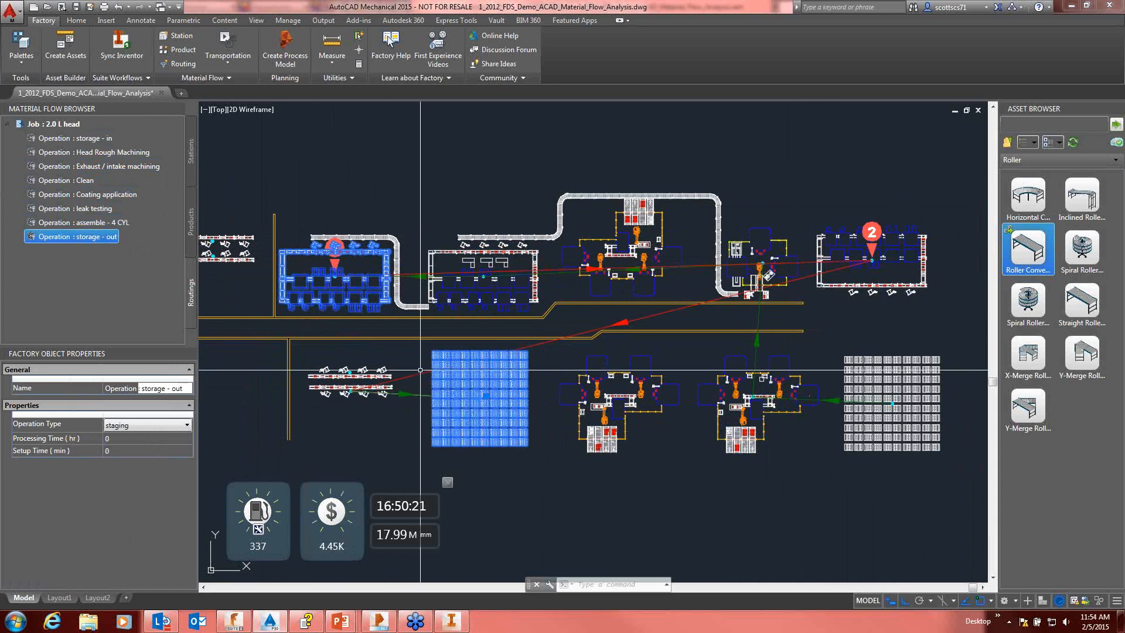
mouse_move(527, 388)
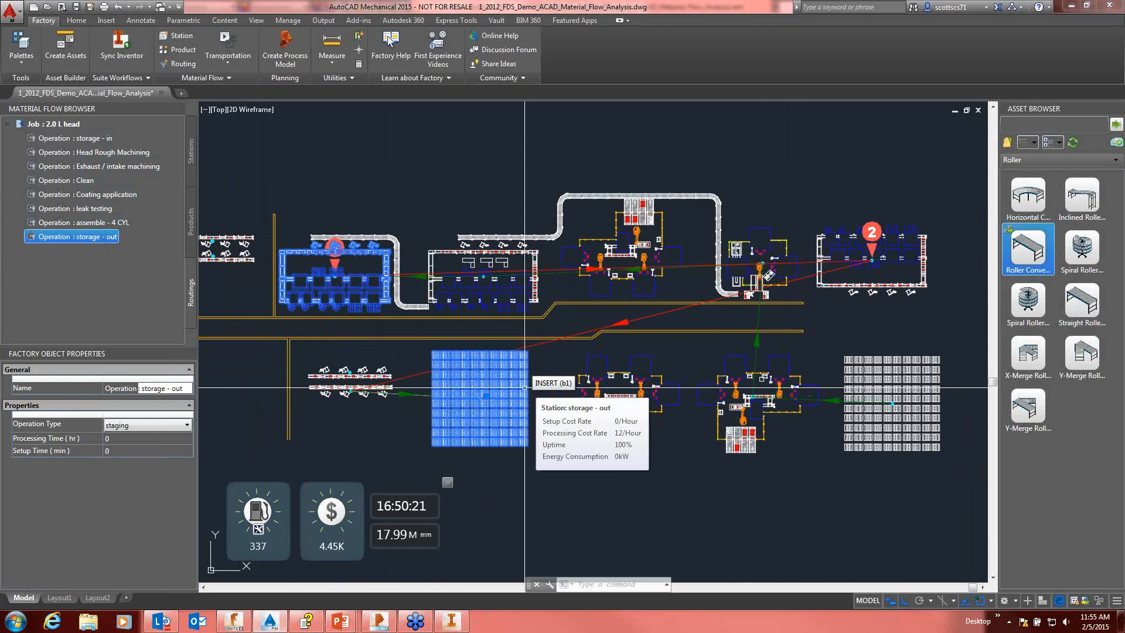
middle_drag(504, 394, 561, 327)
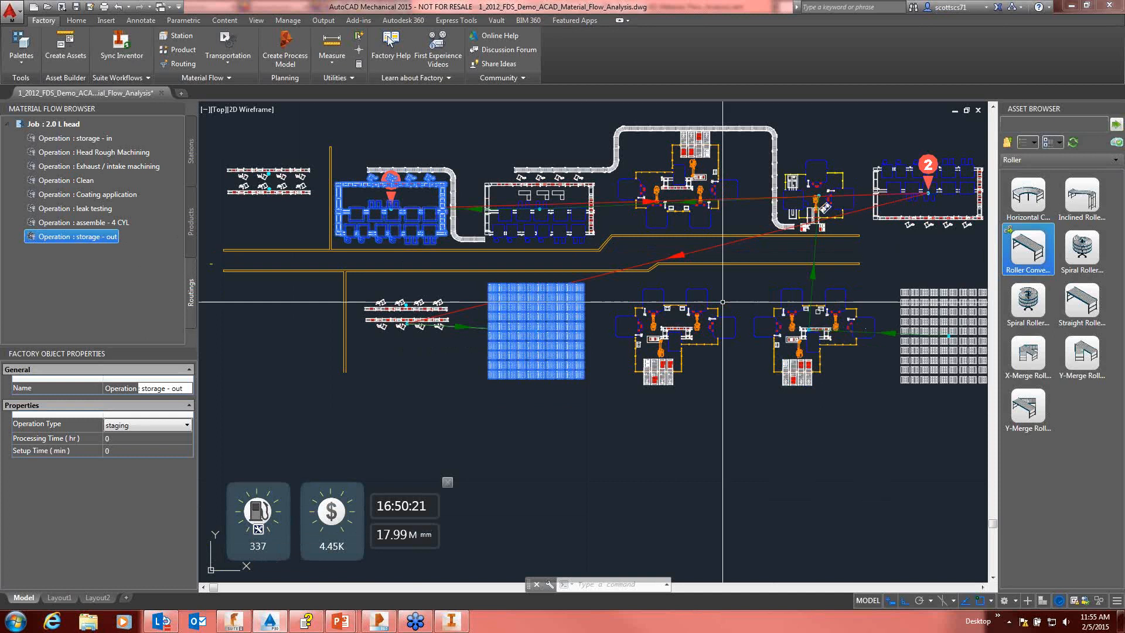
Step: View the transportation analysis's intensity settings and accept them with the Part Qty x Dist intensity type
click(258, 529)
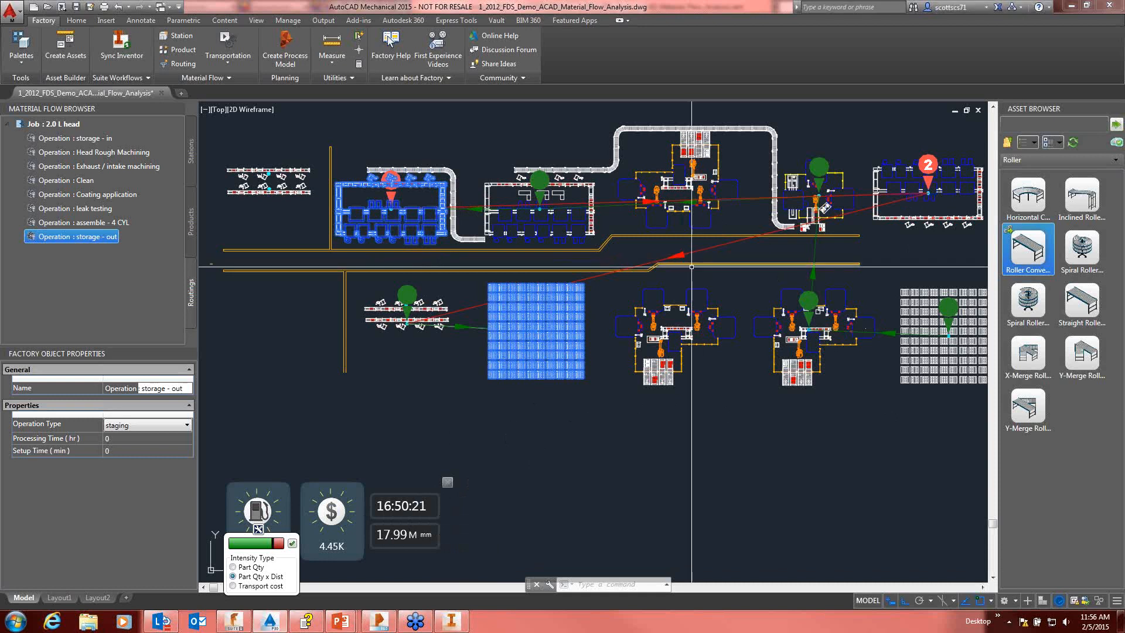
middle_drag(788, 284, 754, 276)
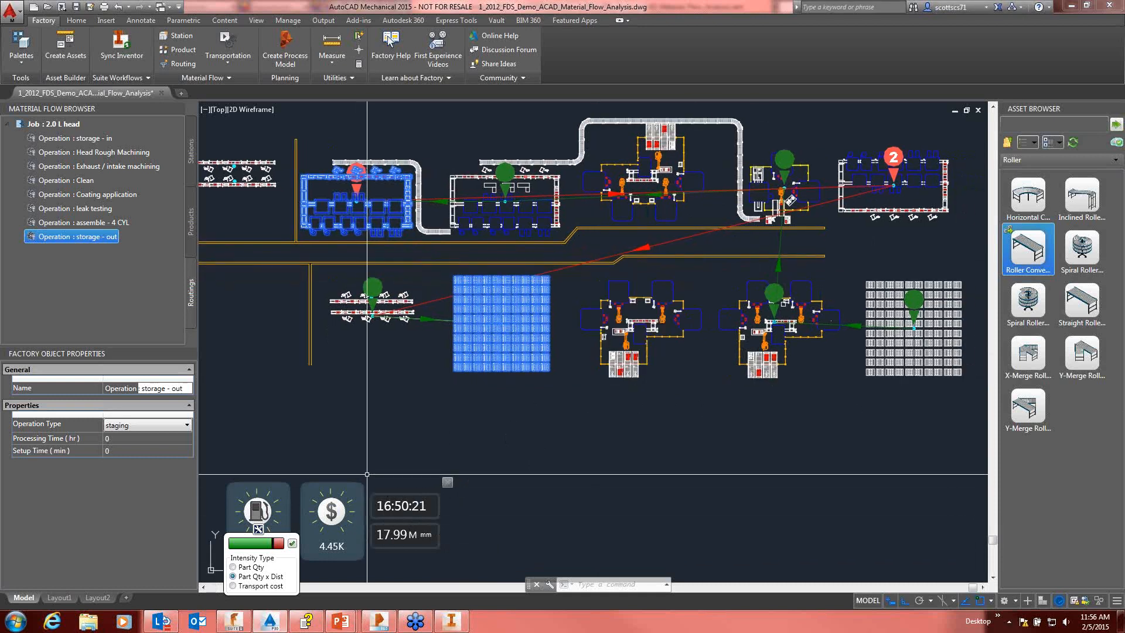
click(292, 544)
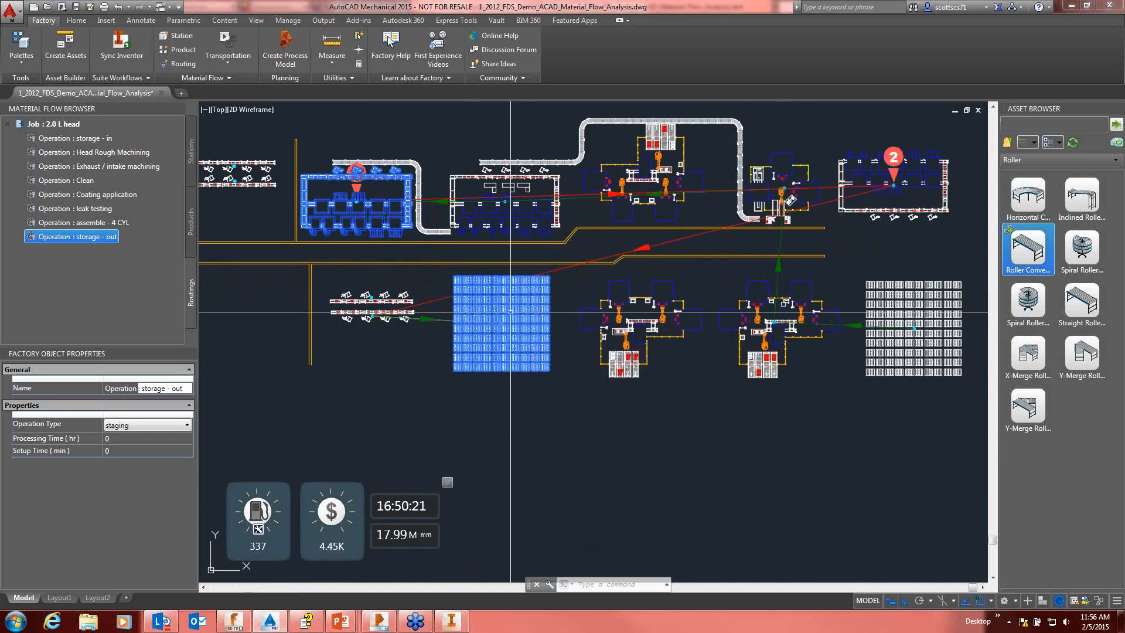
middle_drag(517, 313, 542, 315)
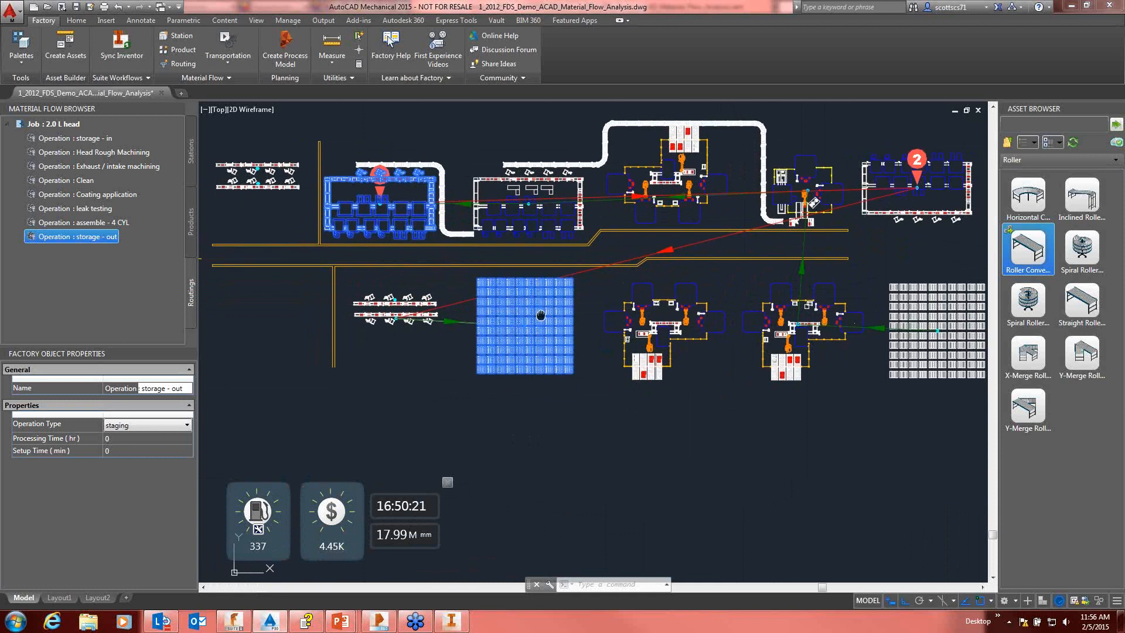
key(Escape)
click(581, 397)
click(581, 393)
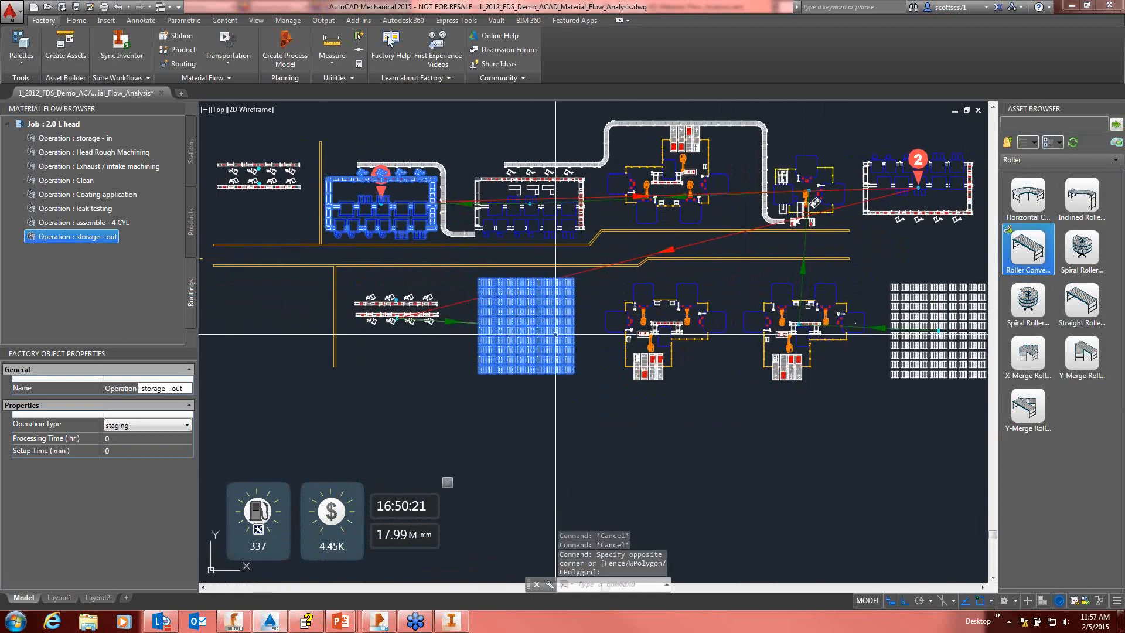
key(Escape)
key(Escape)
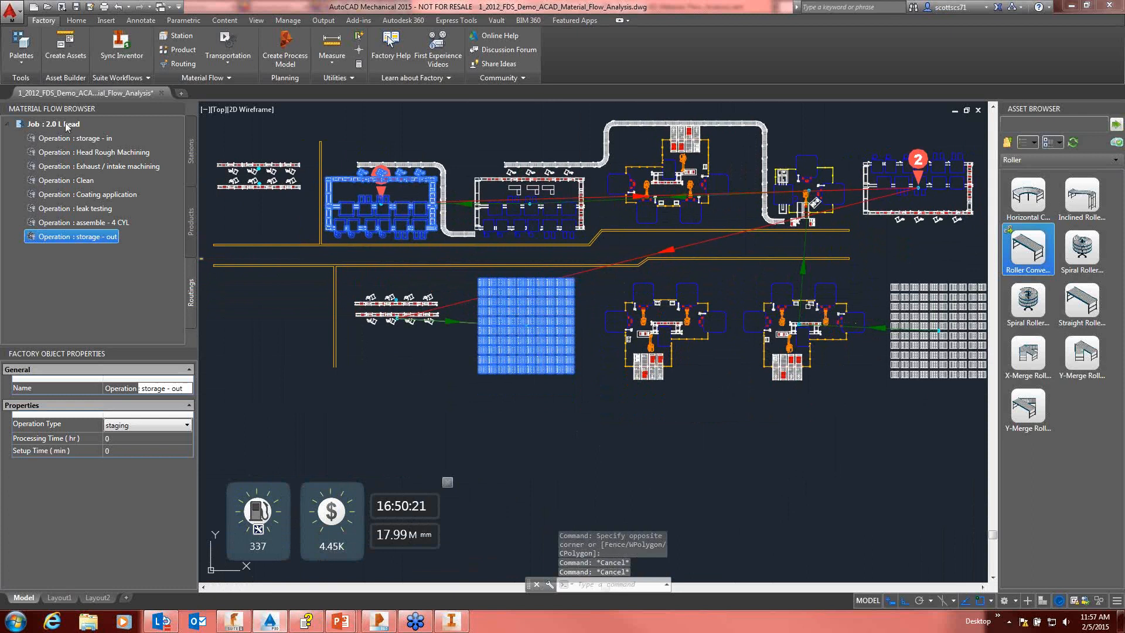
Step: Select the 2.0 L head job and move the storage - out station horizontally to the far side of the assembly lines and vertical aisle
click(65, 122)
mouse_move(530, 282)
mouse_down()
mouse_move(575, 375)
mouse_move(523, 288)
mouse_move(568, 324)
mouse_move(586, 377)
mouse_up()
key(Escape)
click(587, 393)
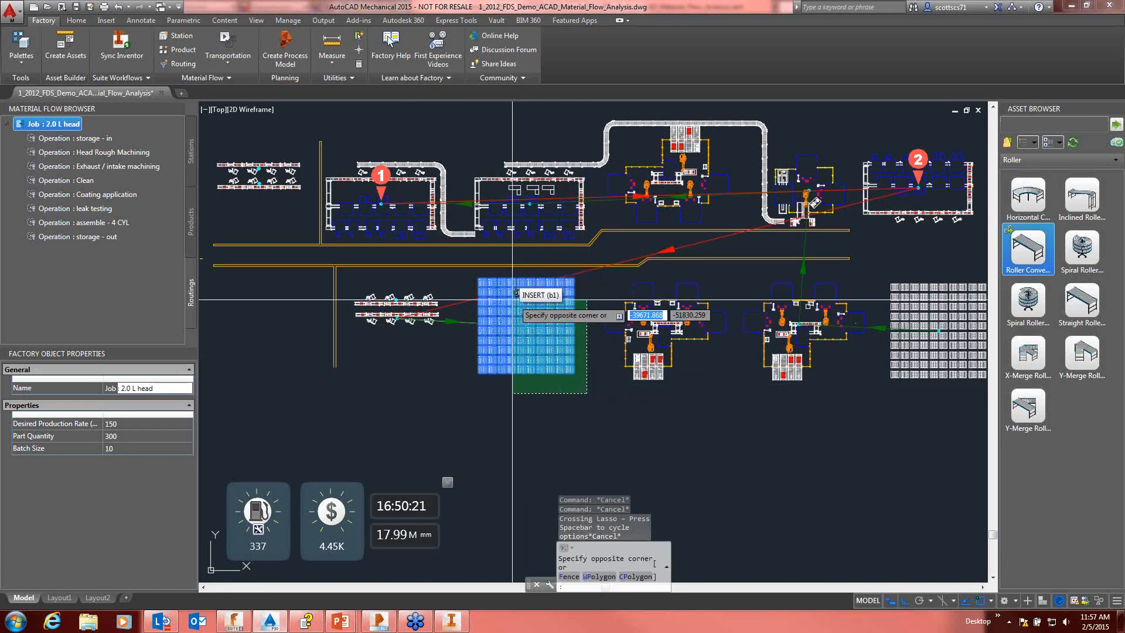
click(510, 305)
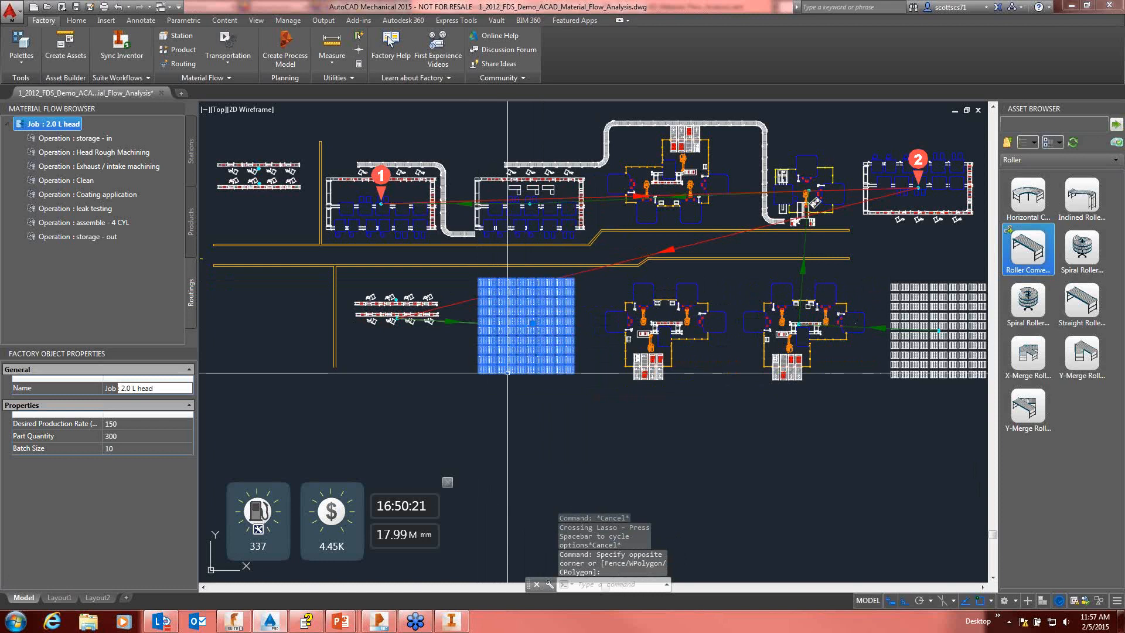
text(m)
key(Return)
click(548, 272)
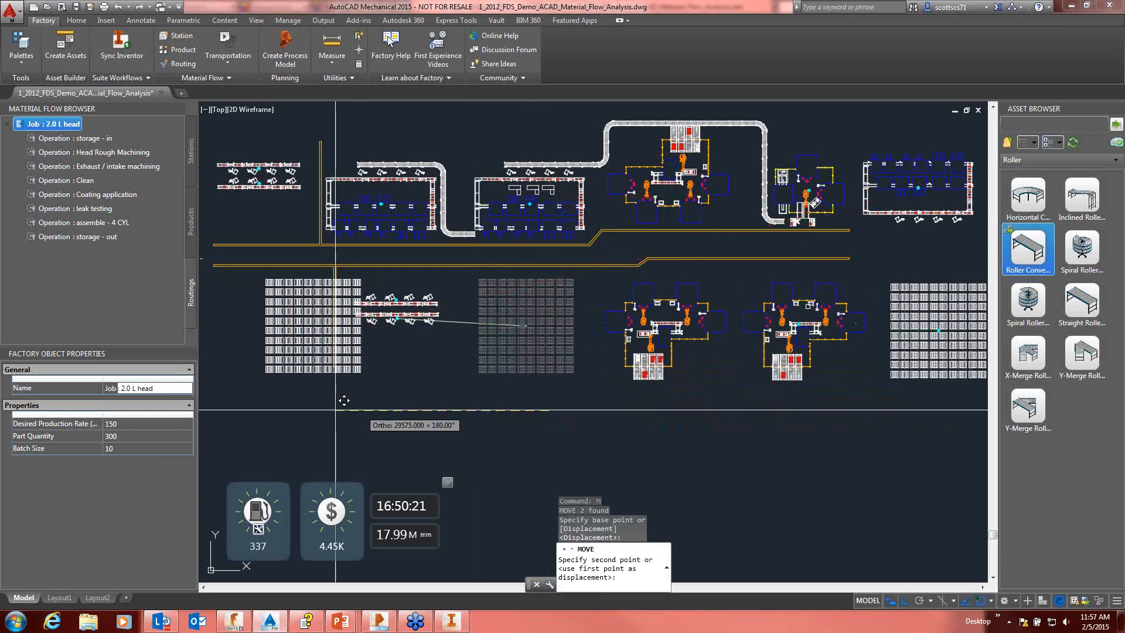
click(290, 409)
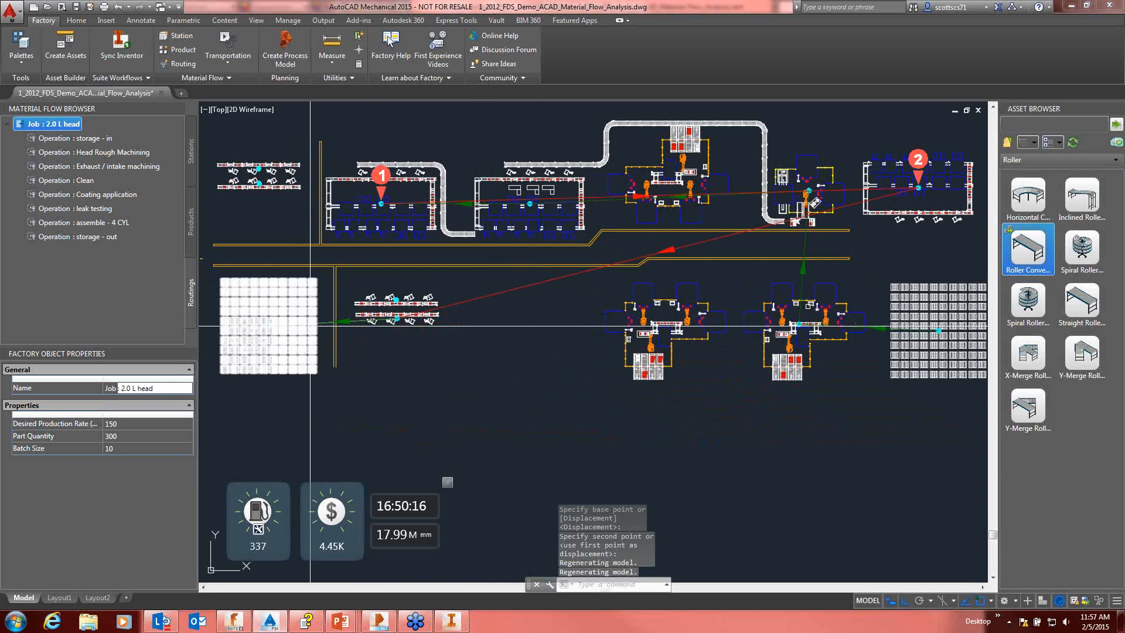
click(276, 326)
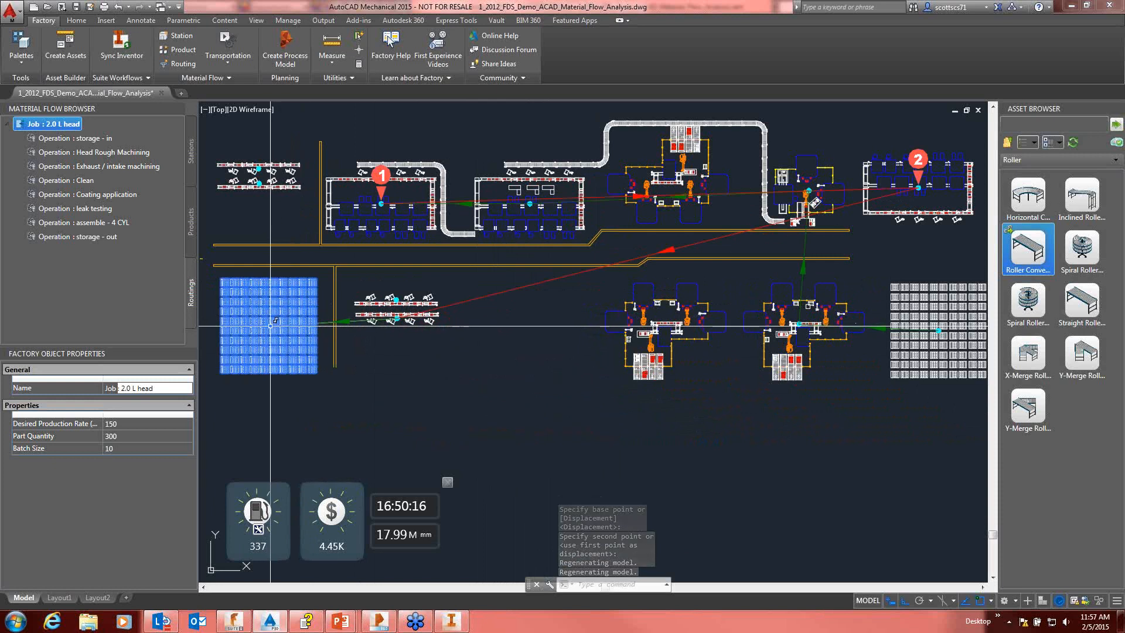
key(Escape)
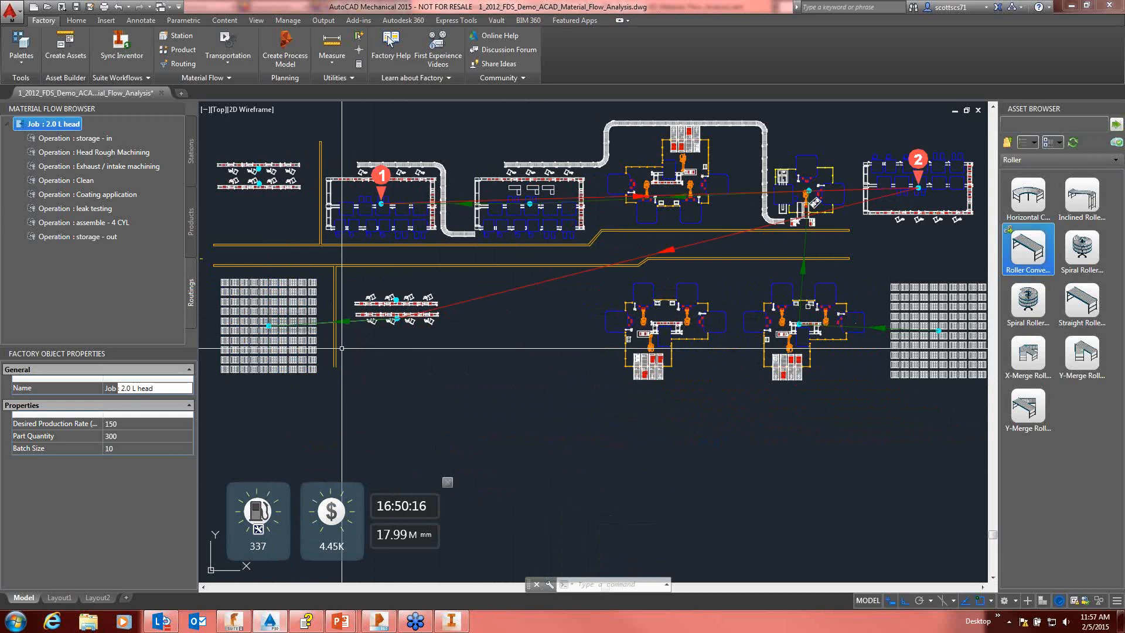
Step: Move the leak testing station, with Ortho off, into the empty space between the assembly lines and the lower robot cells
middle_drag(931, 229, 854, 229)
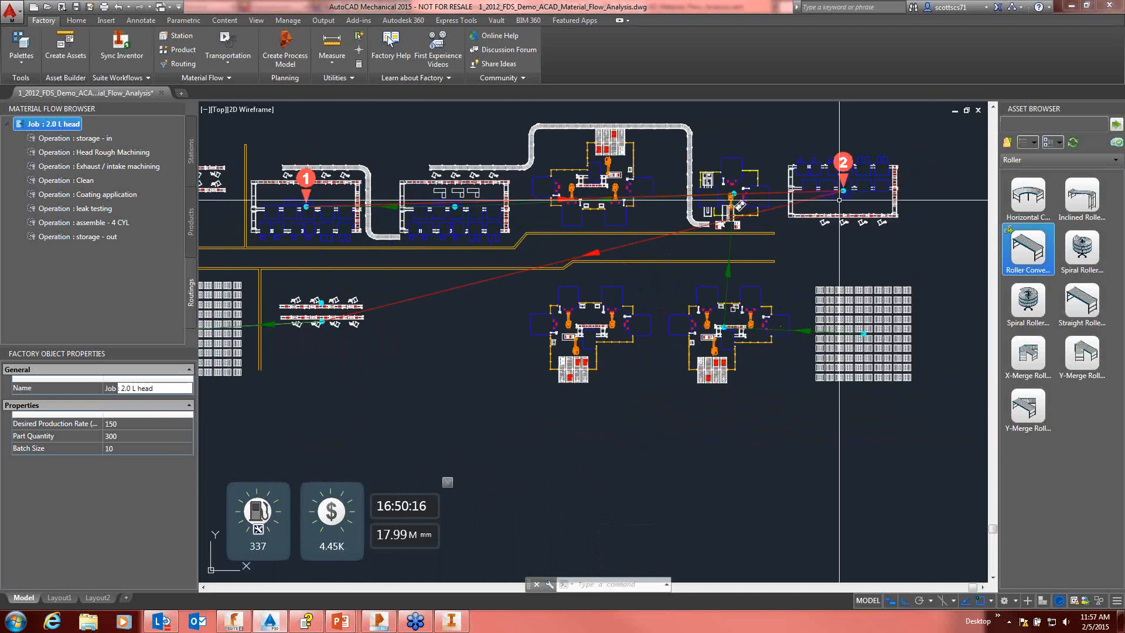
click(927, 139)
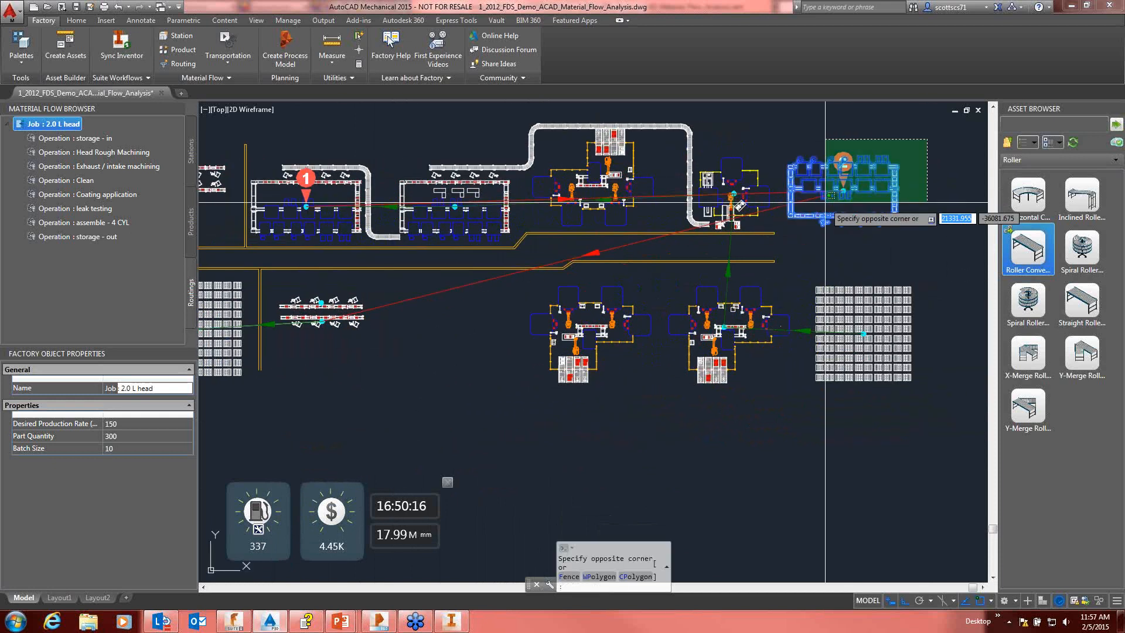
click(840, 206)
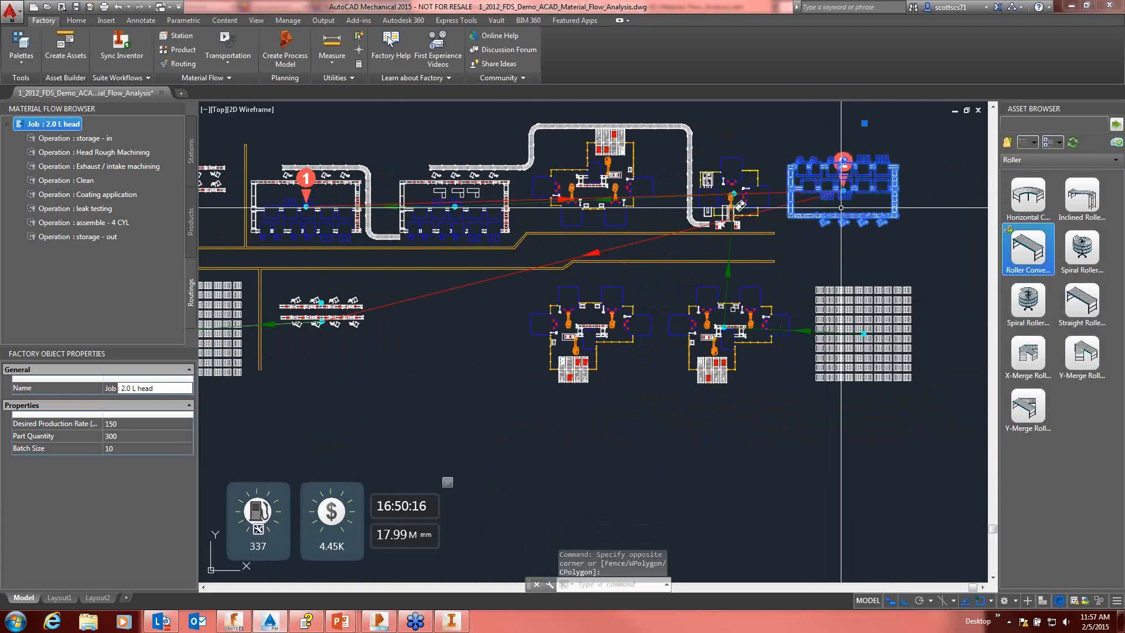
text(m)
key(Return)
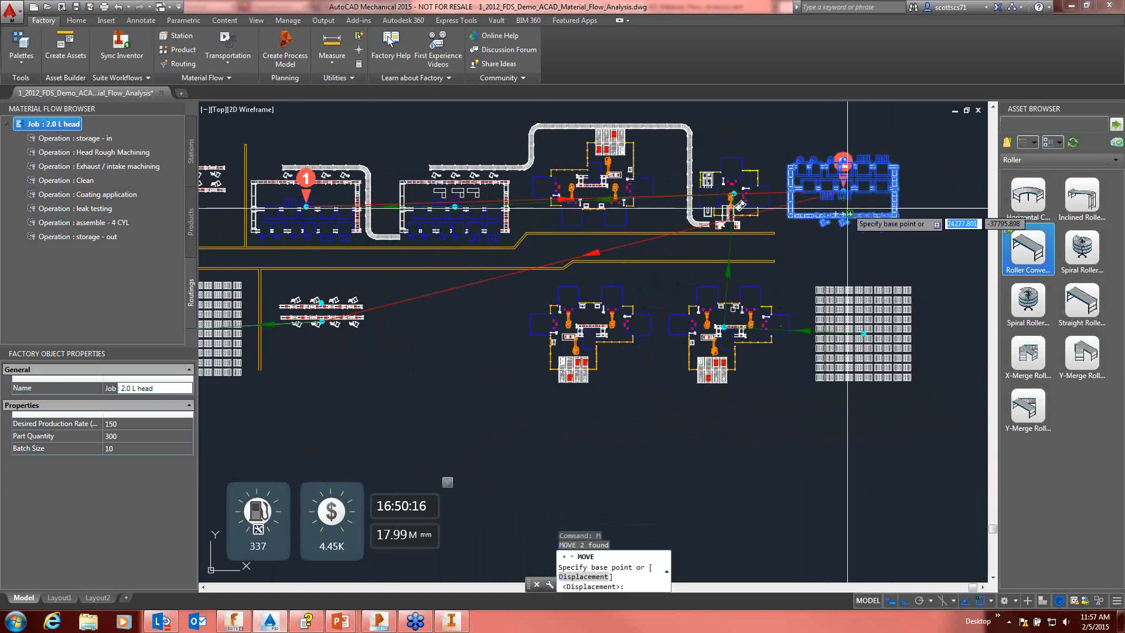
click(844, 207)
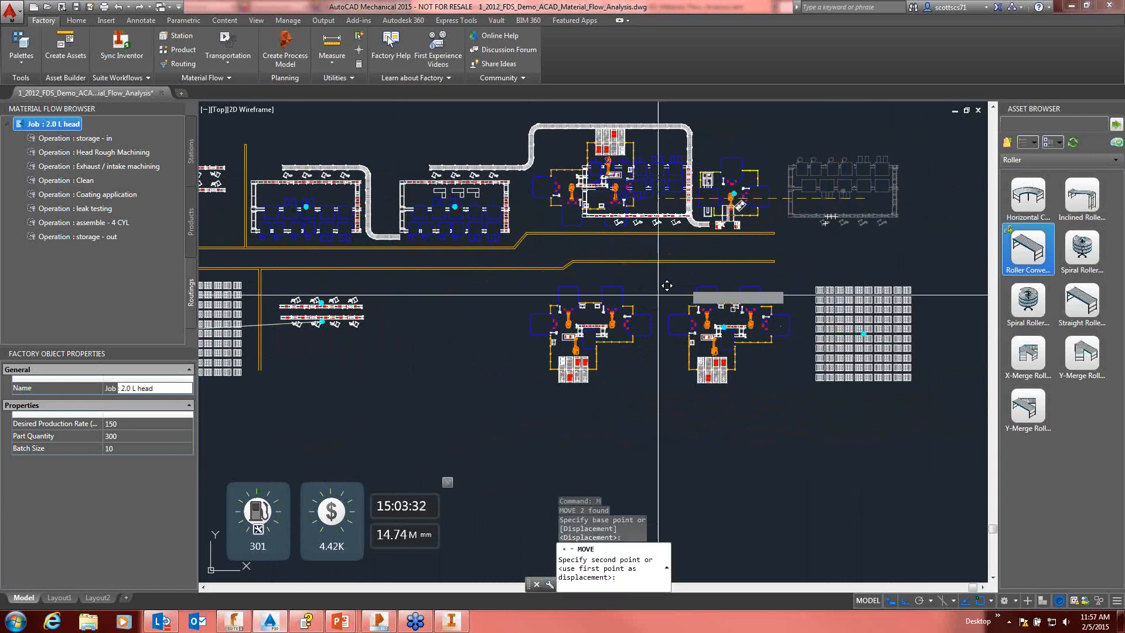
key(F8)
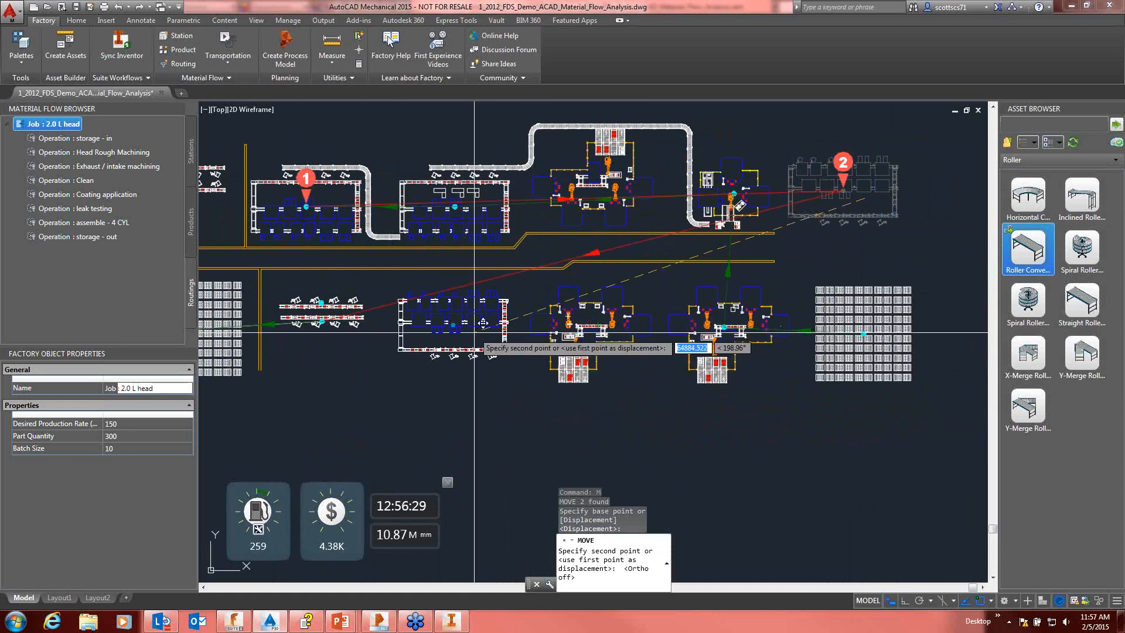
click(474, 333)
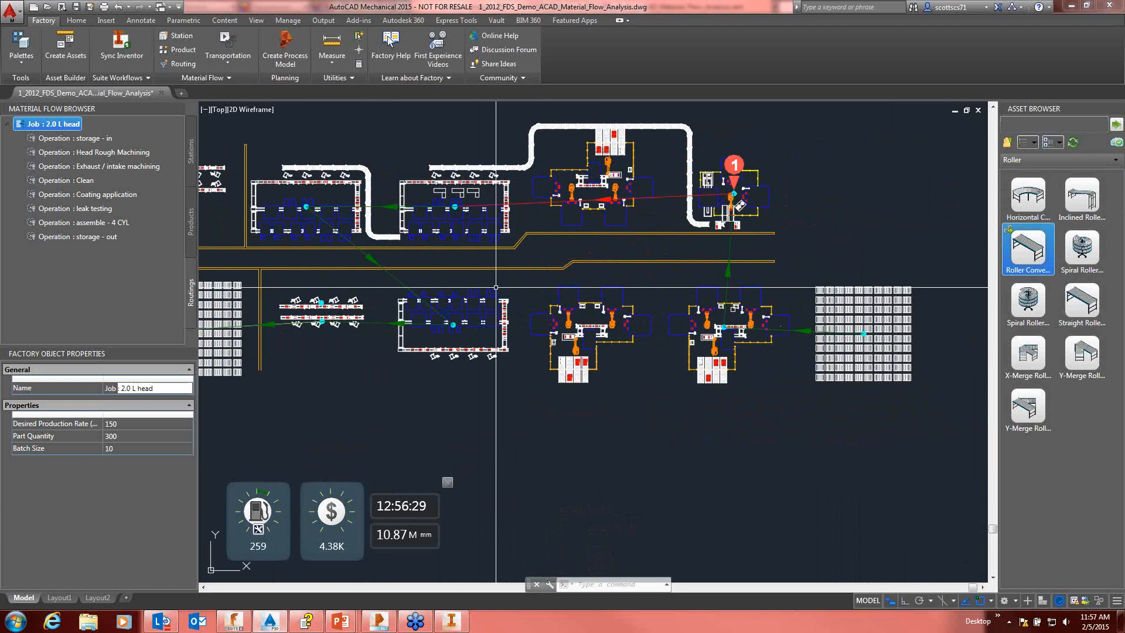
mouse_move(622, 285)
middle_down()
mouse_move(664, 247)
mouse_move(695, 278)
middle_up()
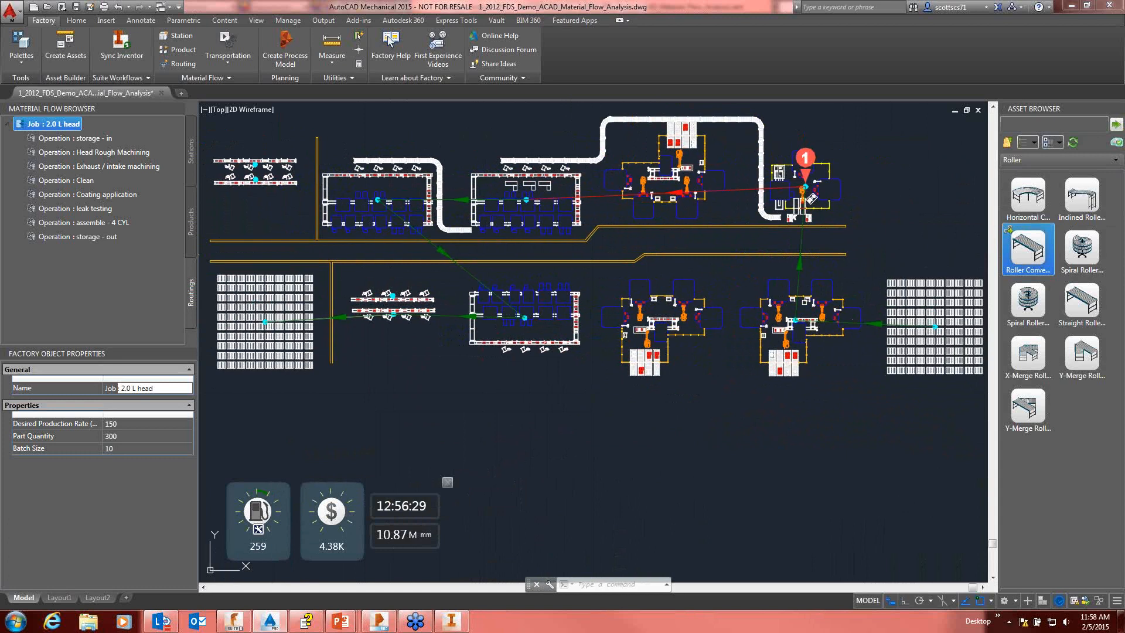
middle_drag(590, 398, 600, 412)
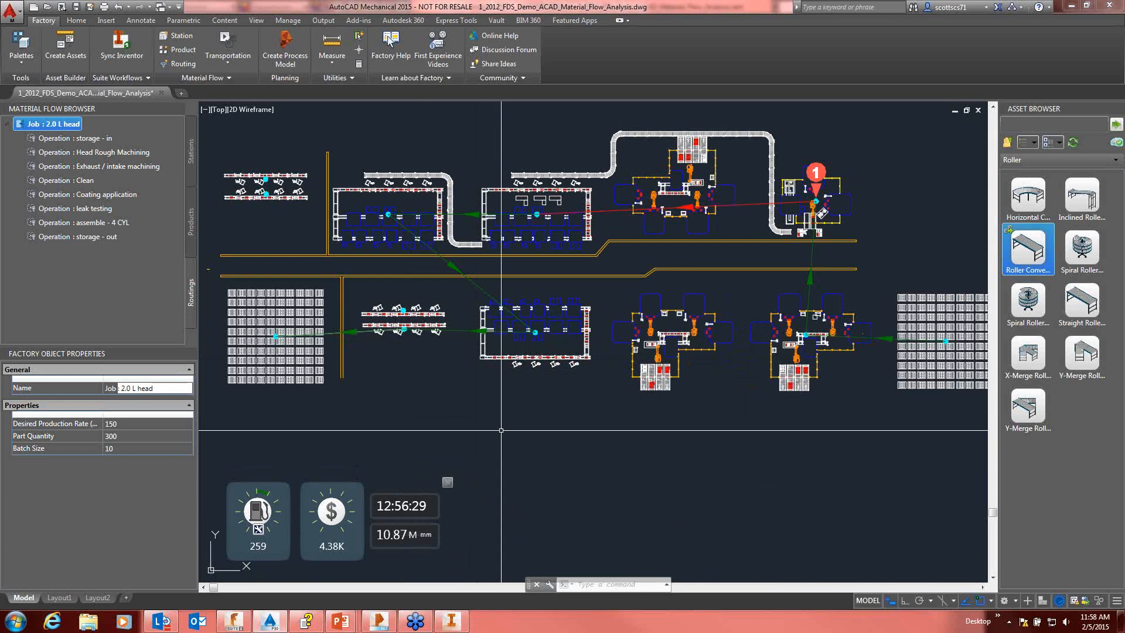
middle_drag(522, 431, 474, 419)
middle_drag(565, 402, 608, 417)
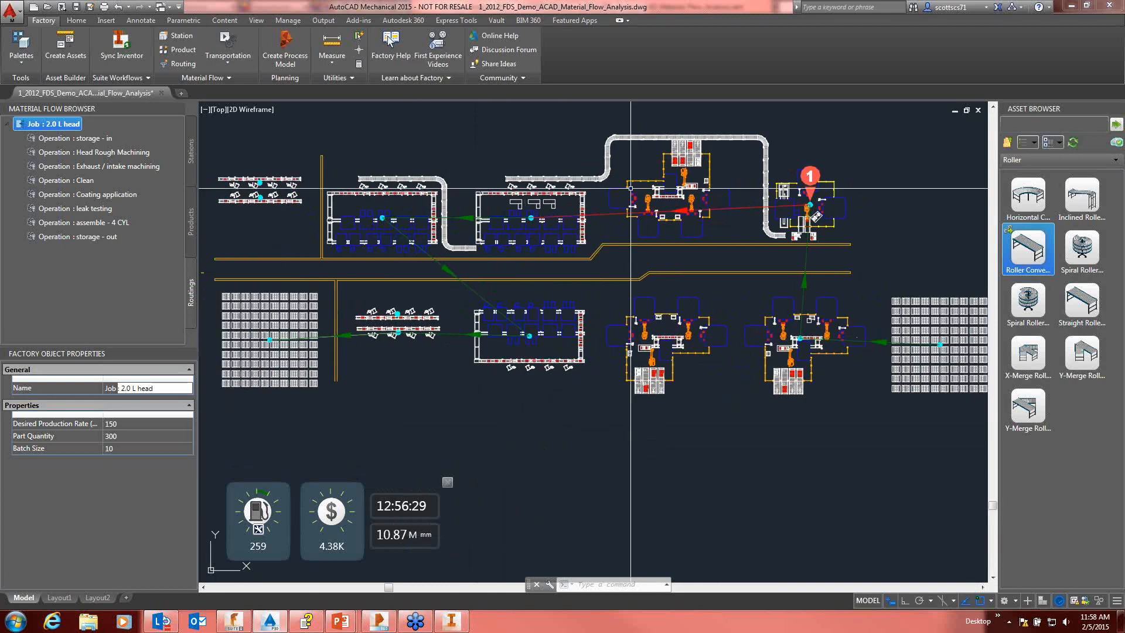
scroll(984, 355, down, 3)
scroll(986, 356, up, 3)
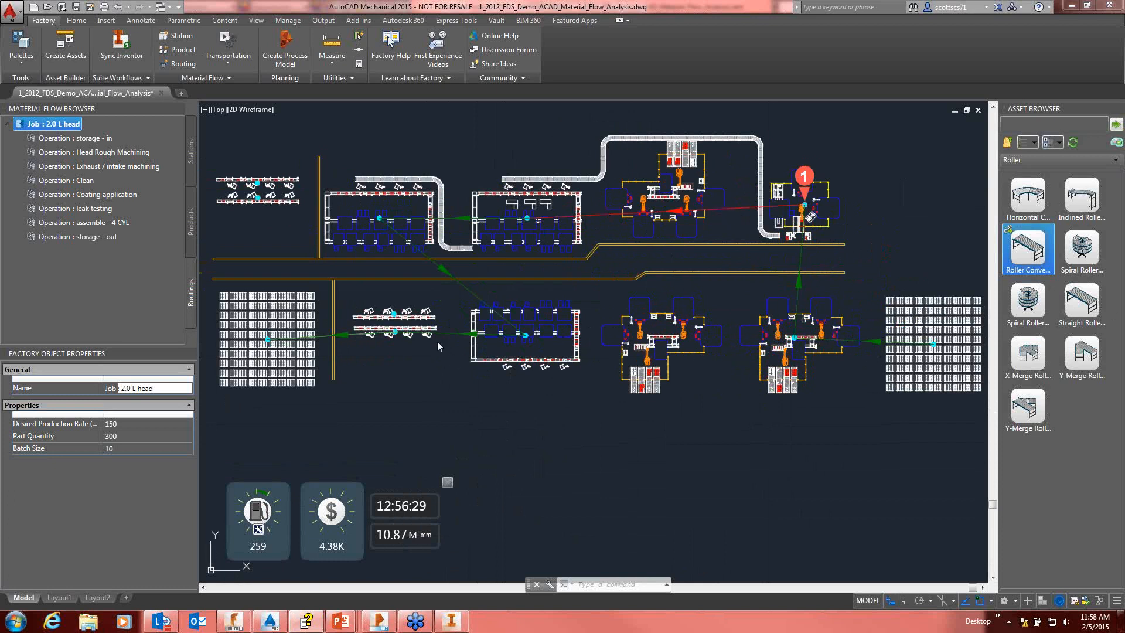
Step: Set the storage - in operation's transportation type to Conveyor and check its directionality and flow type options
click(92, 141)
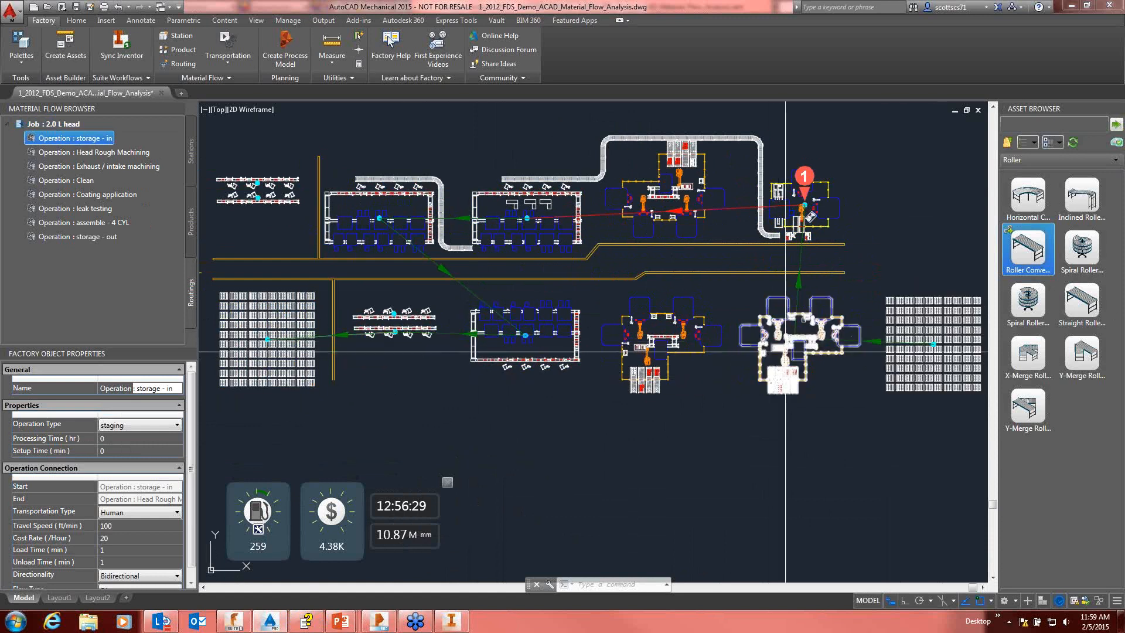
mouse_move(789, 335)
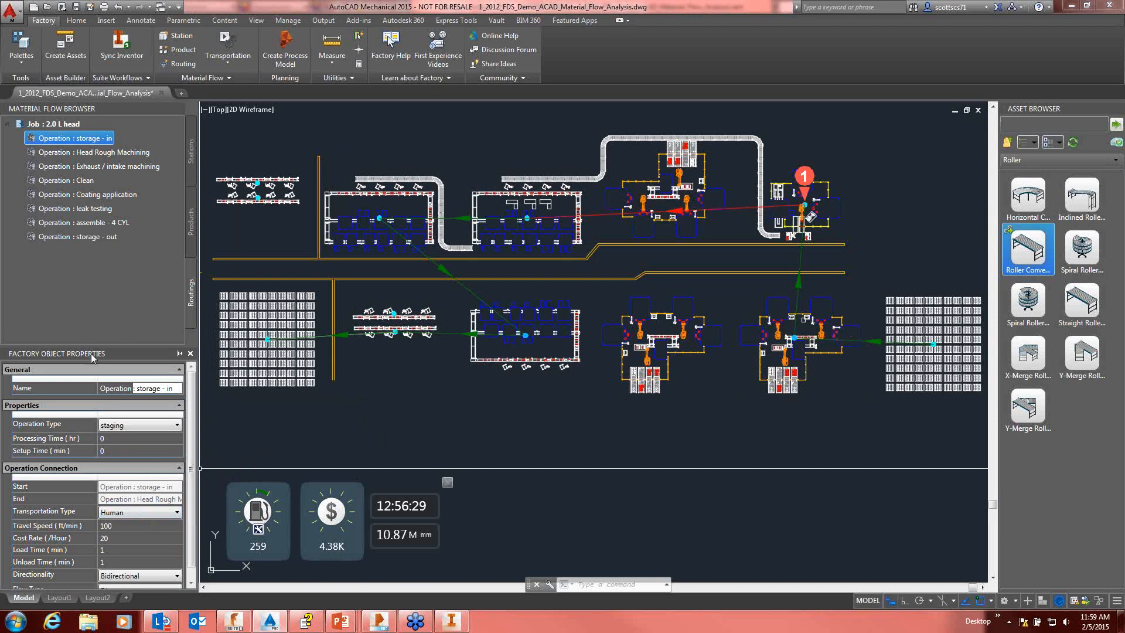
click(145, 511)
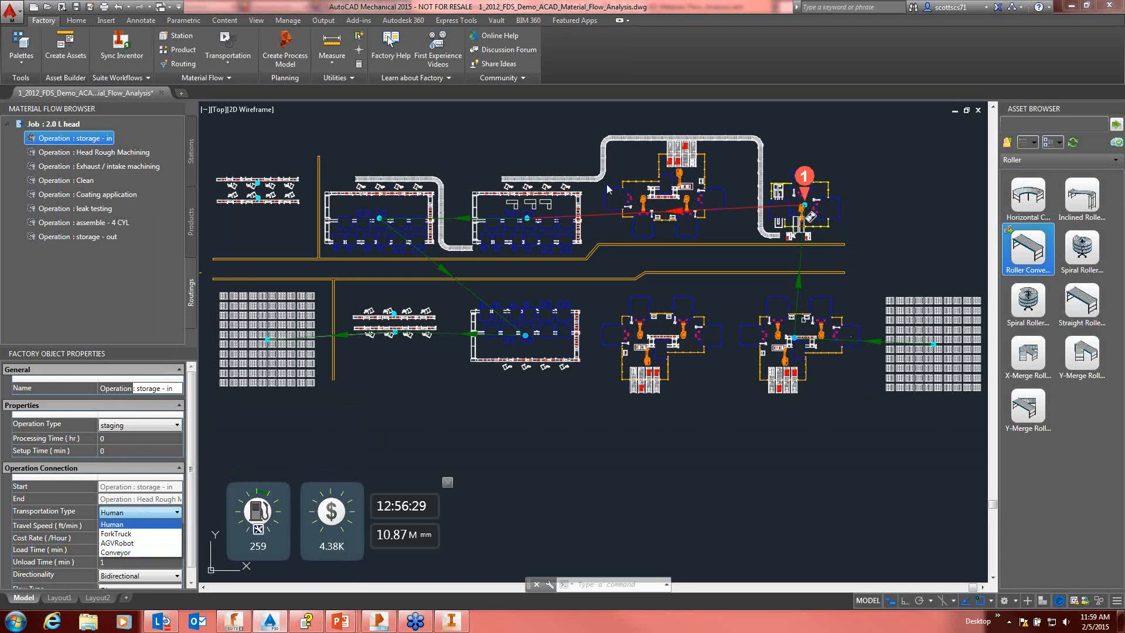
click(116, 553)
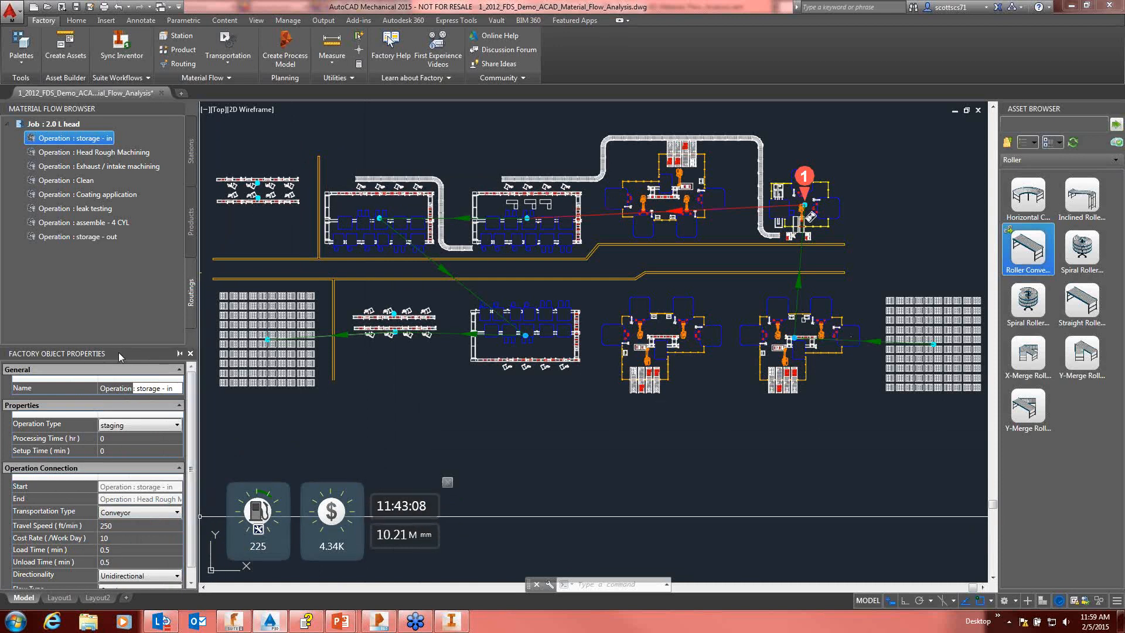
drag(121, 346, 122, 299)
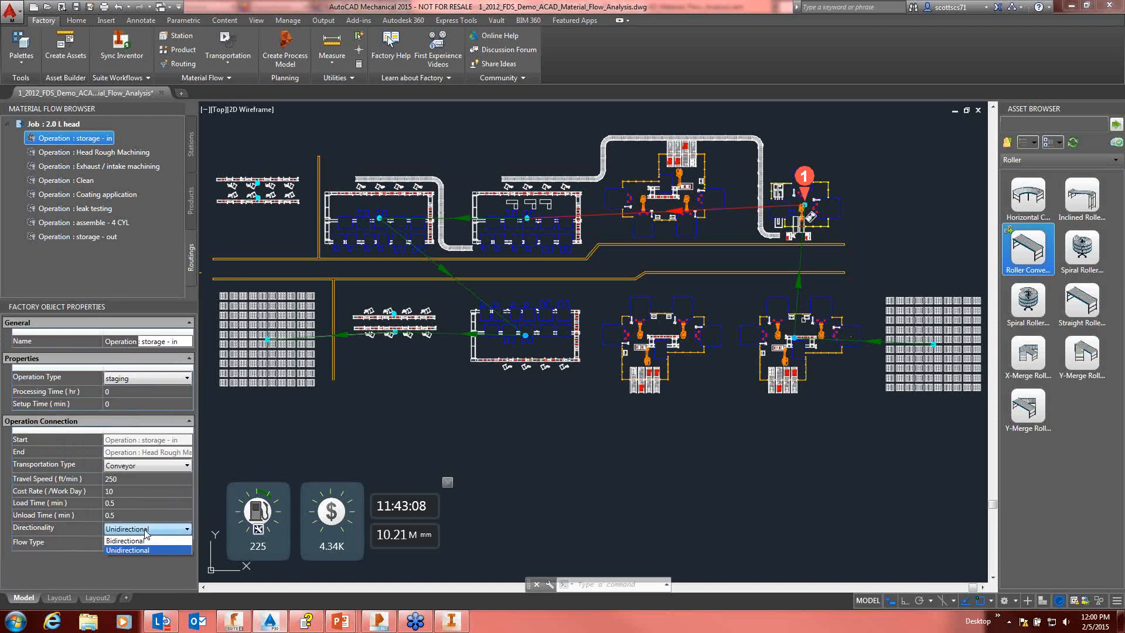
click(139, 544)
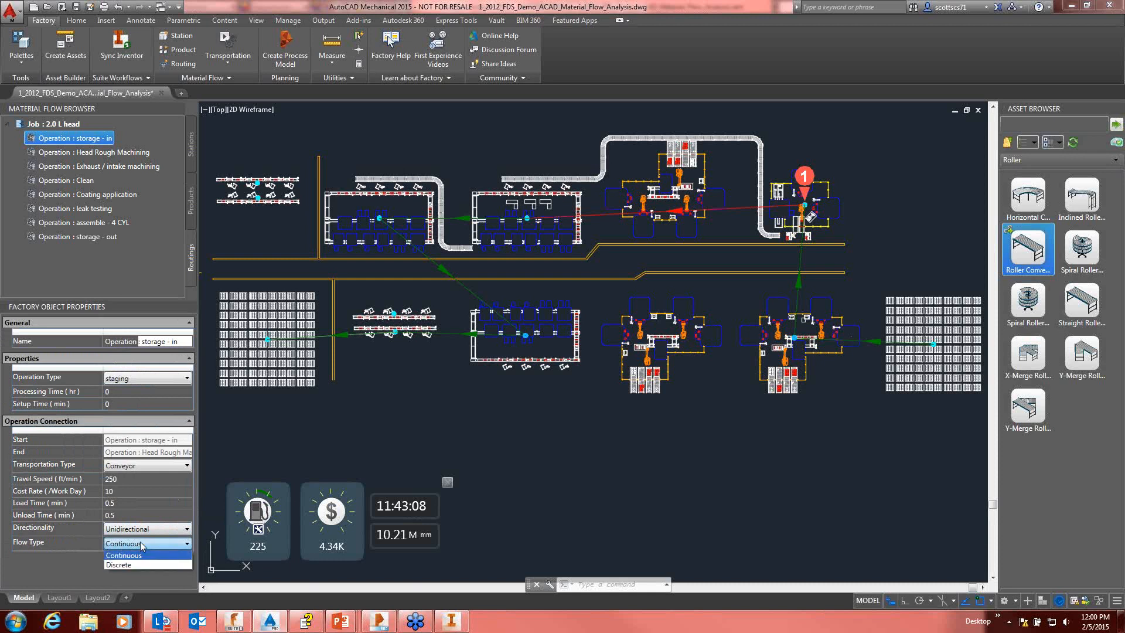
click(140, 542)
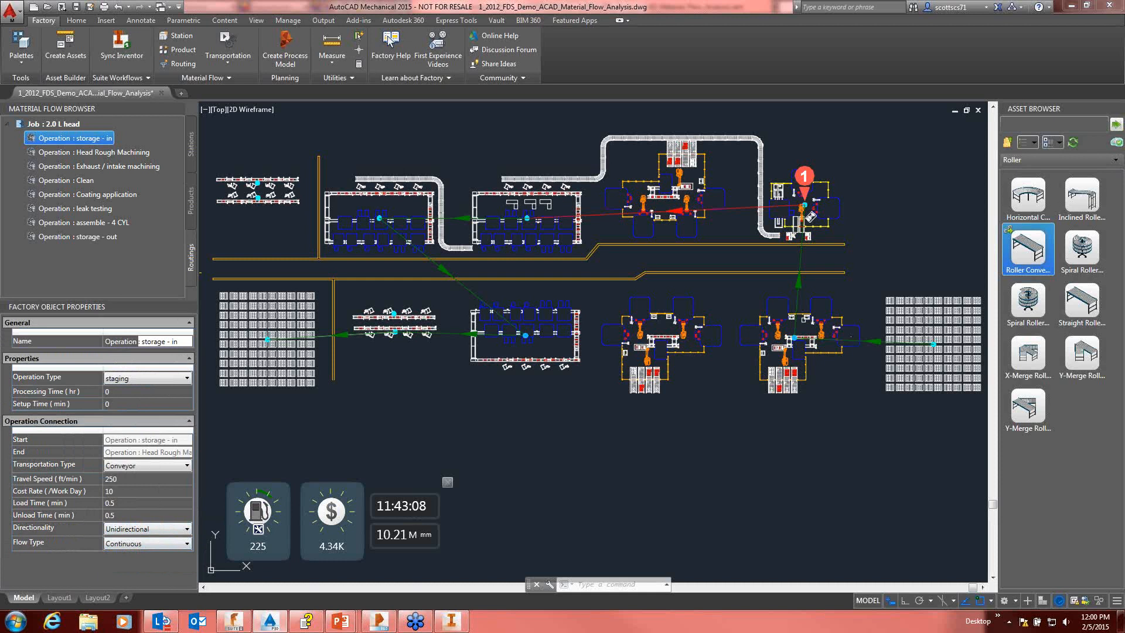
Step: Set the transportation type of the Head Rough Machining and Exhaust / intake machining operations to Conveyor
click(91, 154)
click(162, 464)
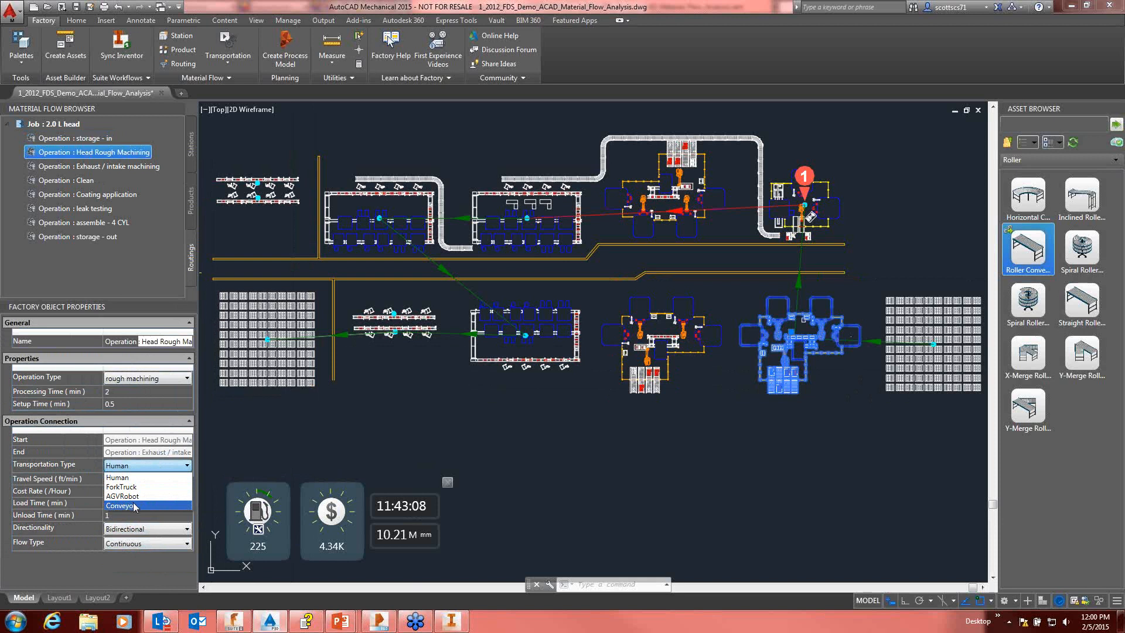
click(135, 507)
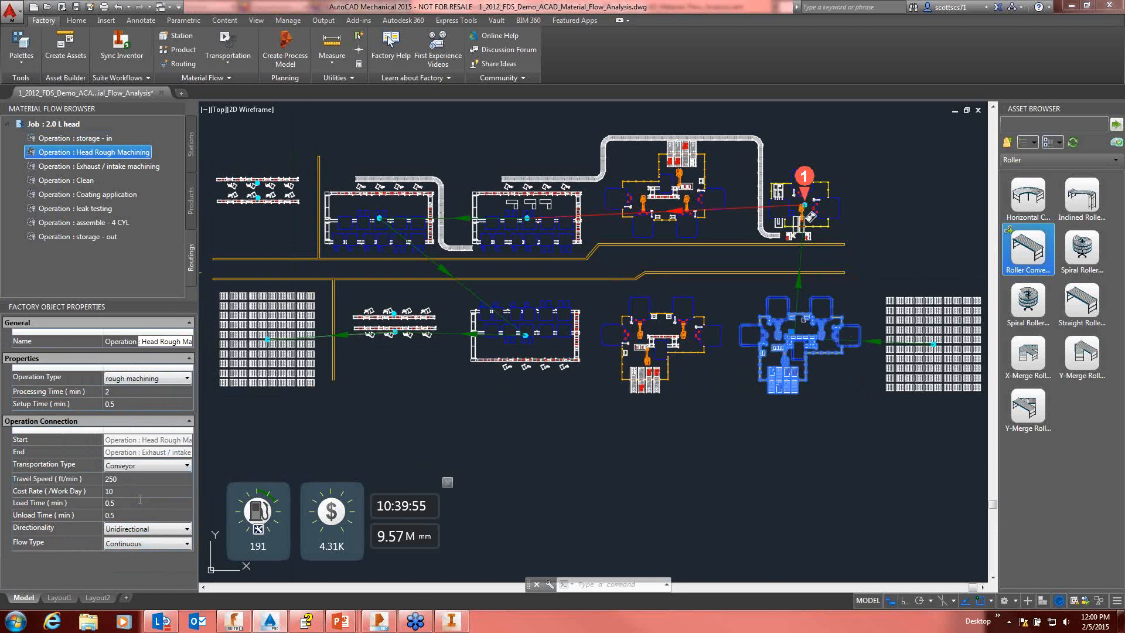
click(104, 167)
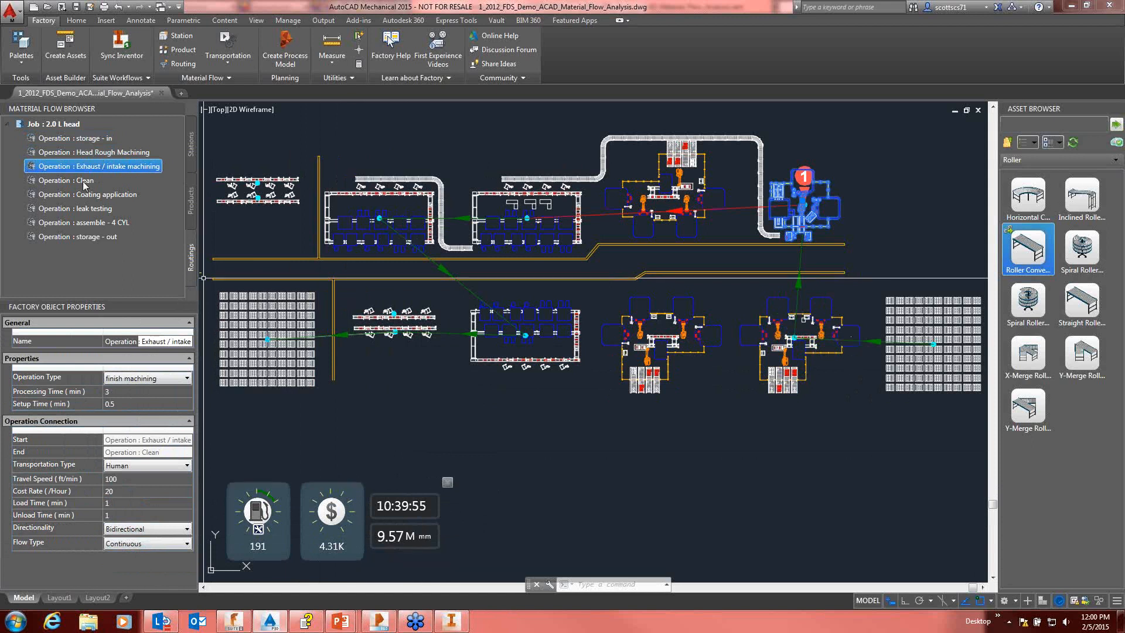
click(168, 465)
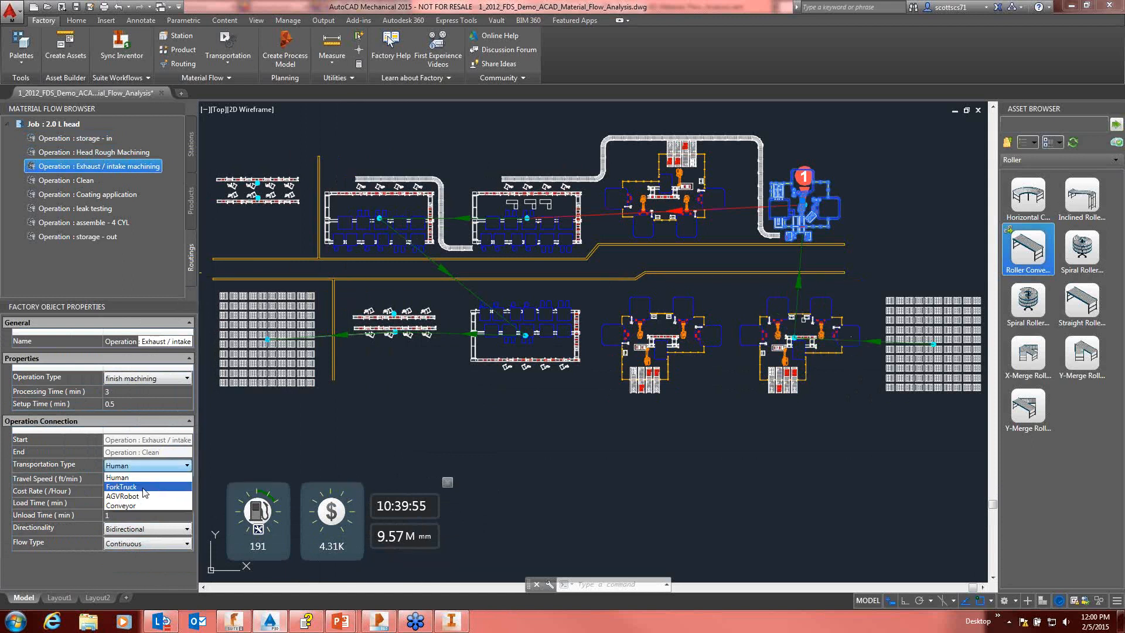
click(123, 505)
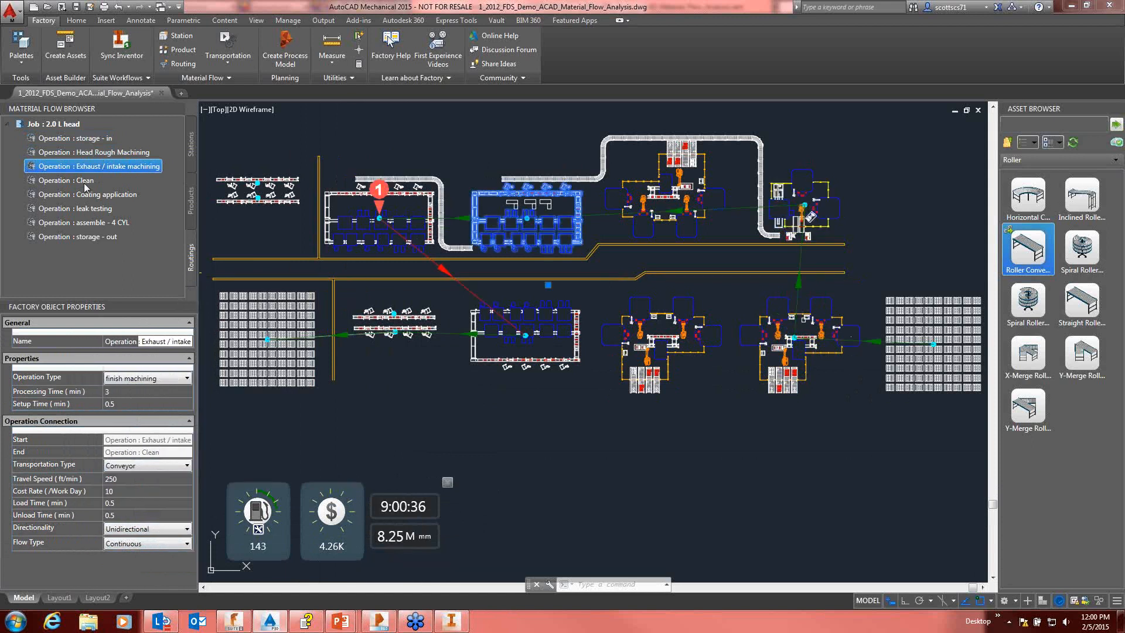
Step: Set the transportation type of the Clean and Coating application operations to Conveyor
click(85, 183)
click(175, 465)
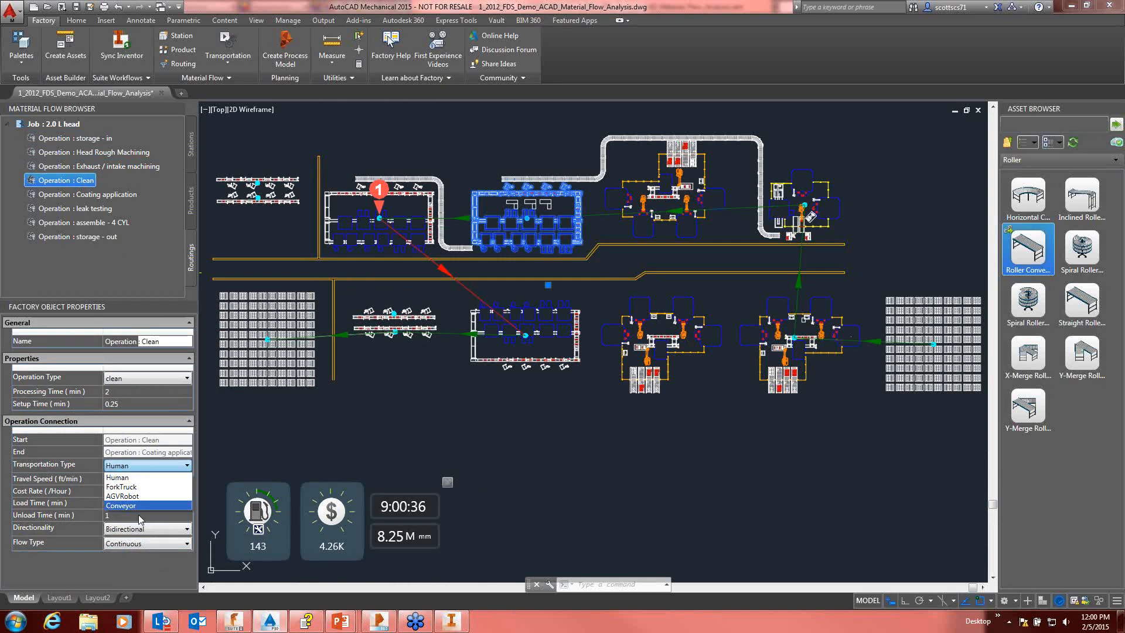
click(141, 505)
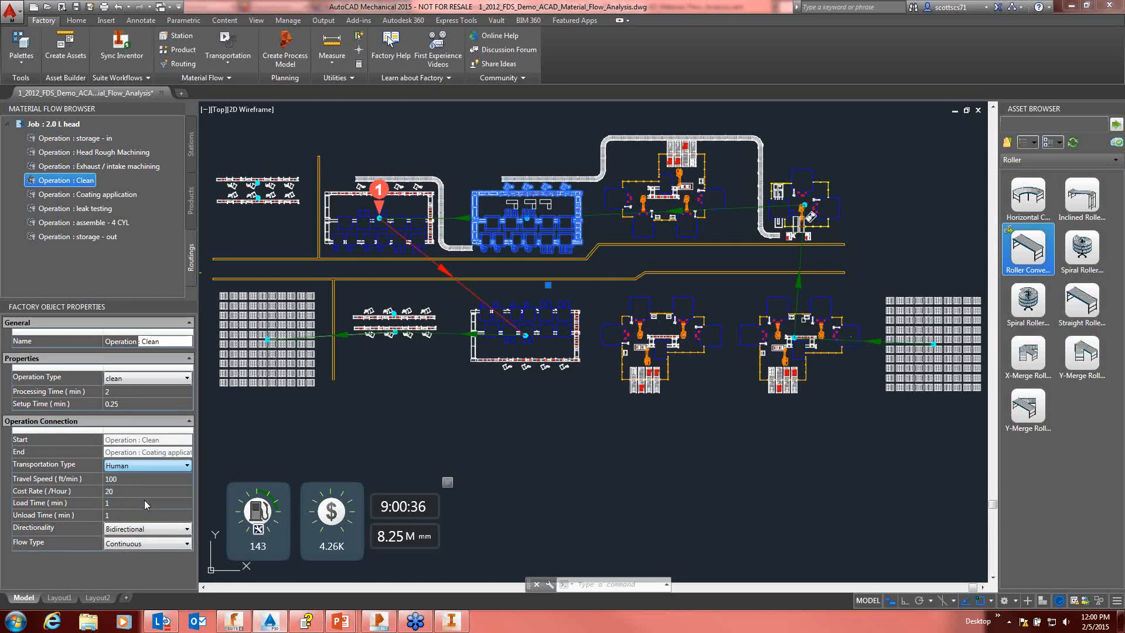
click(93, 196)
click(150, 465)
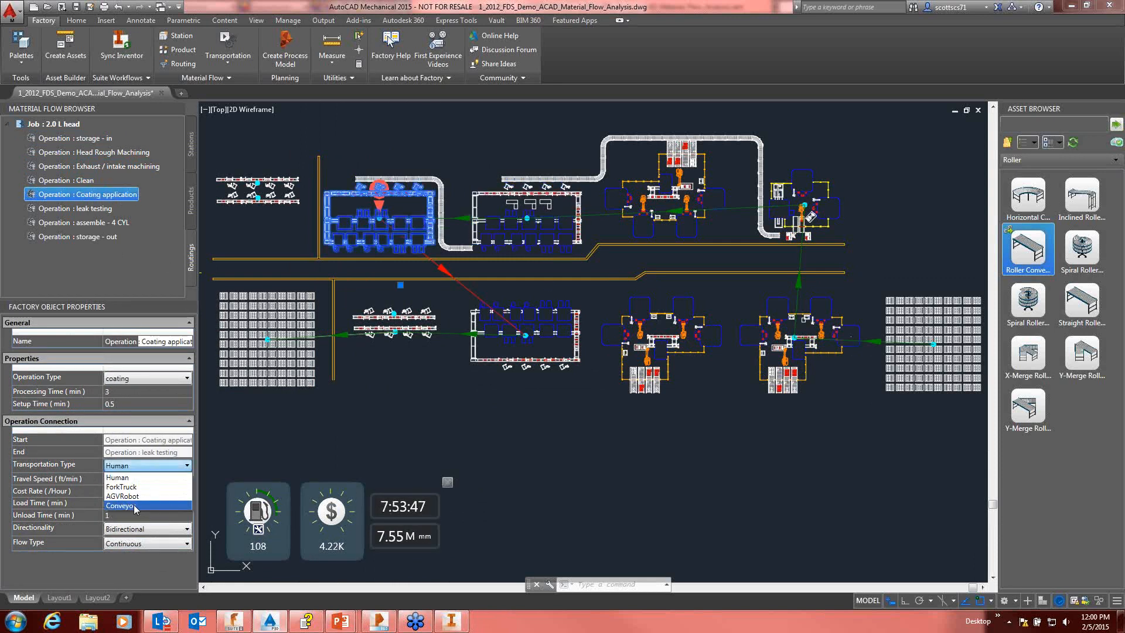
click(134, 505)
Step: Set the leak testing operation's transportation type to Conveyor
click(98, 209)
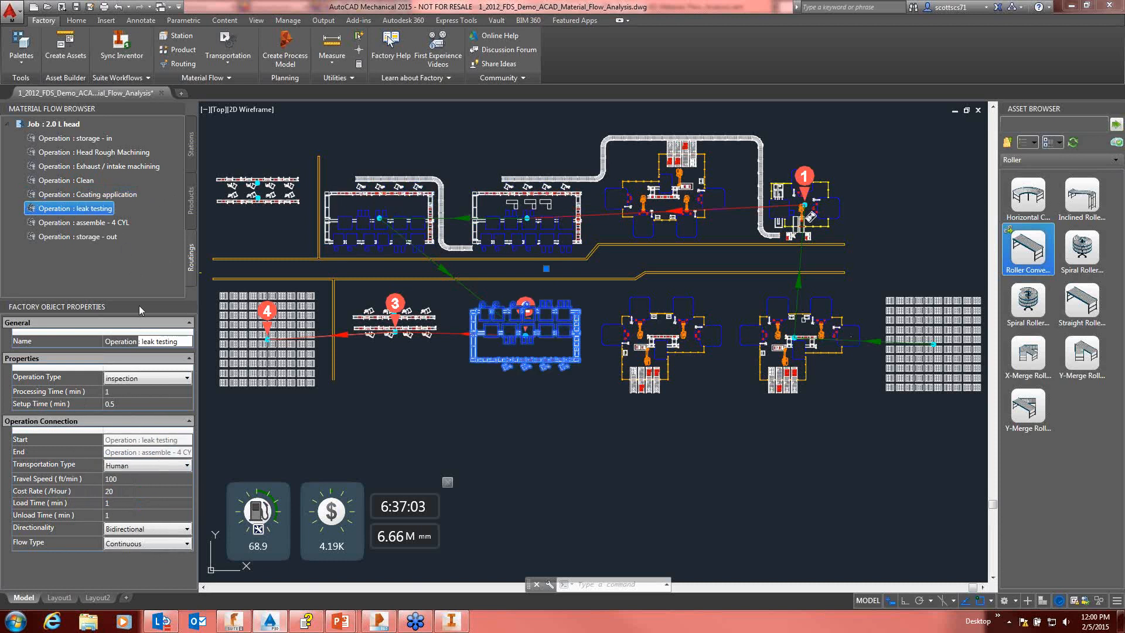
click(143, 465)
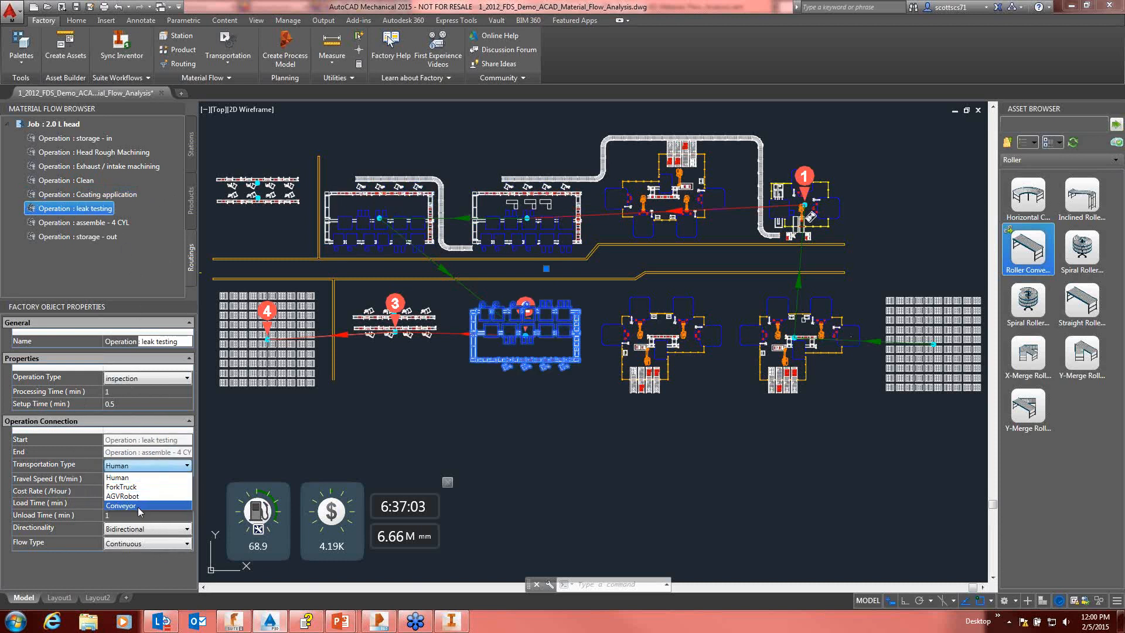
click(137, 507)
Step: Set the assemble - 4 CYL operation's transportation type to Conveyor and check the storage - out operation's properties
click(90, 222)
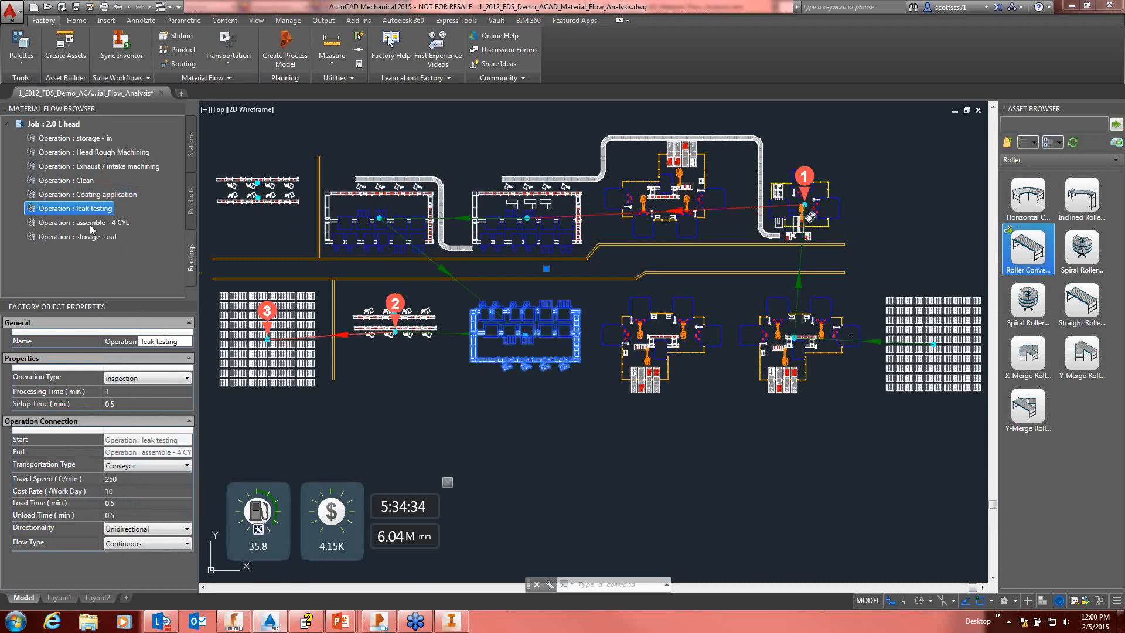
click(128, 466)
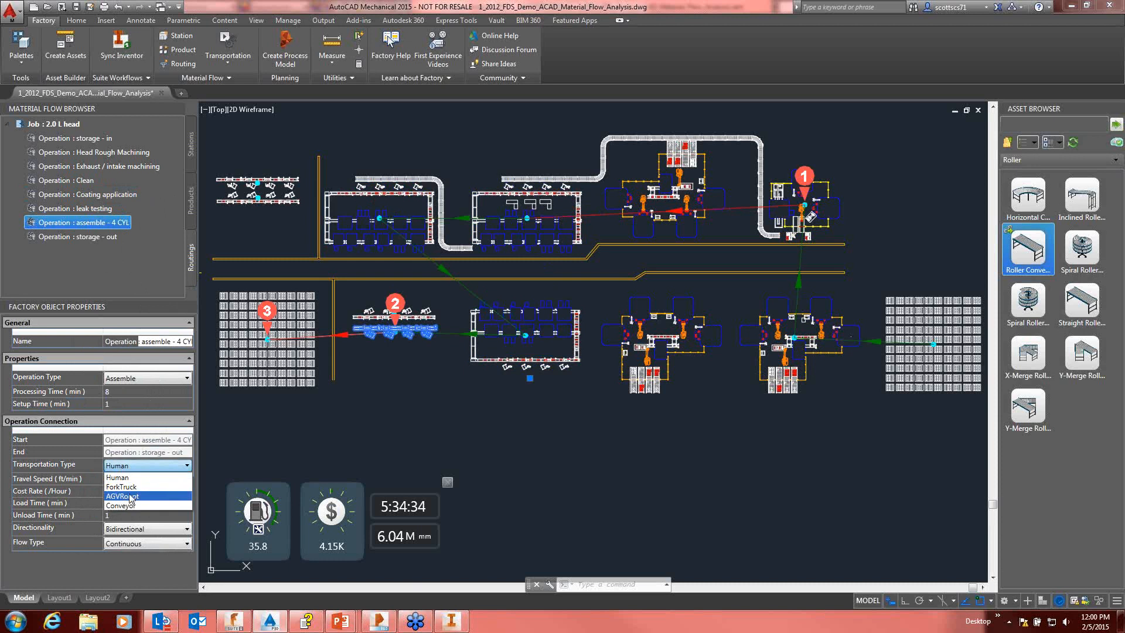
click(125, 505)
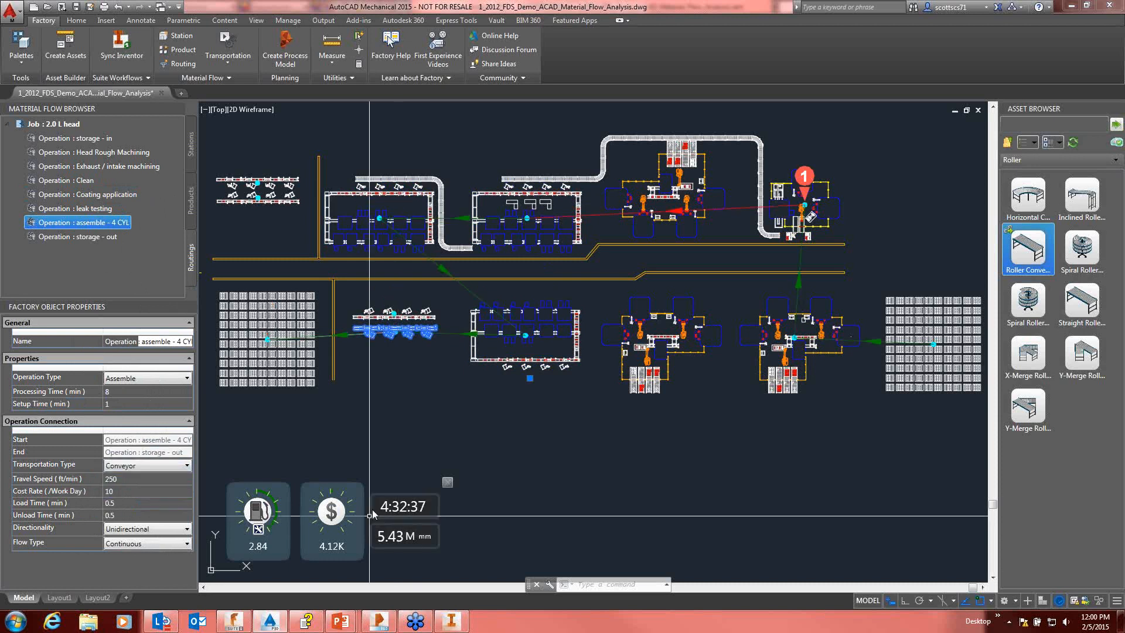
click(95, 238)
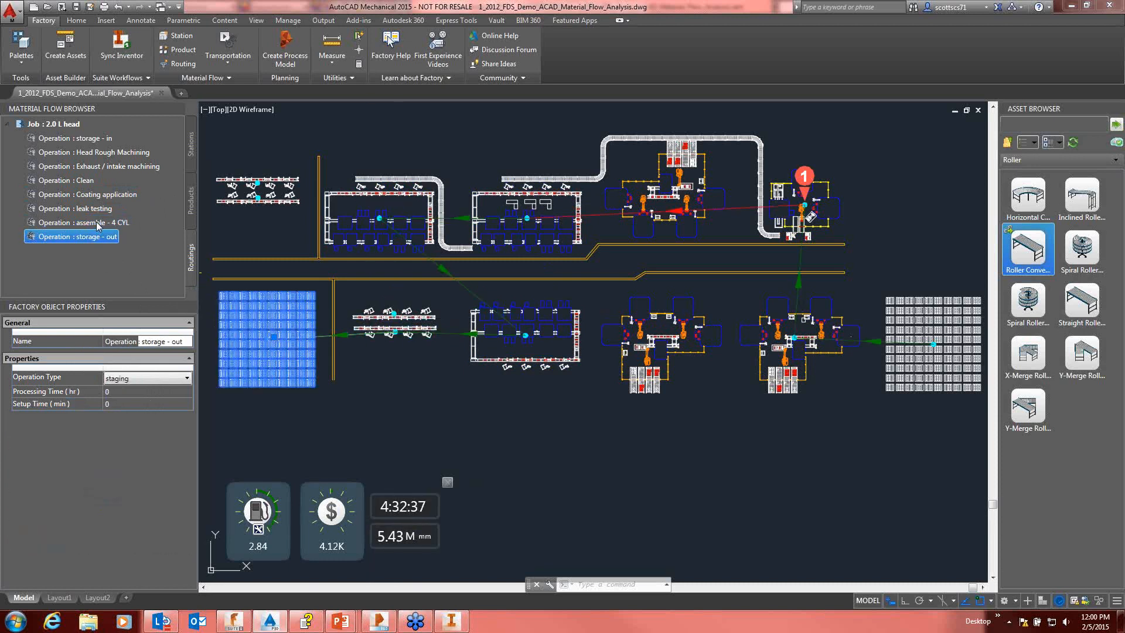
Step: Set the assemble - 4 CYL operation's transportation type to ForkTruck and its processing time to 4 minutes
click(102, 223)
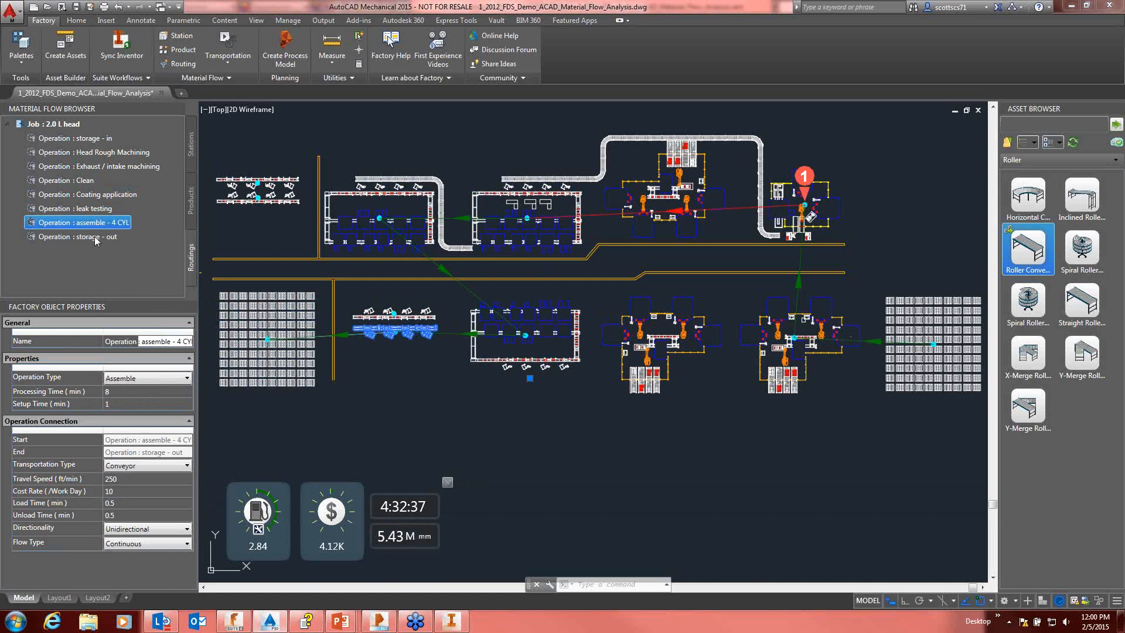
click(159, 464)
click(121, 487)
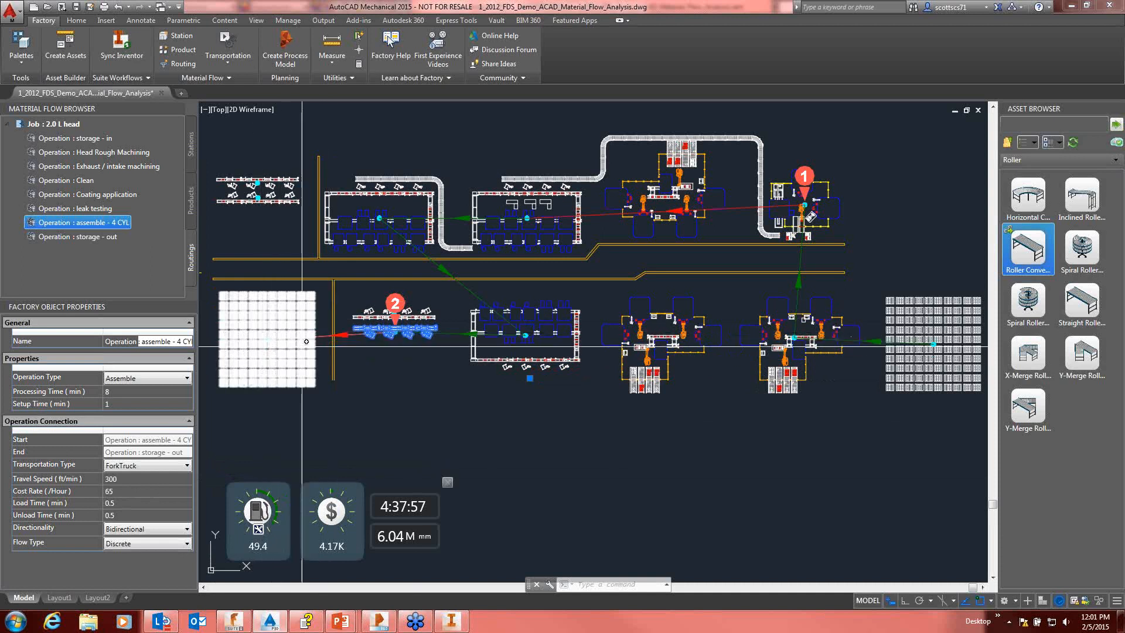
click(272, 344)
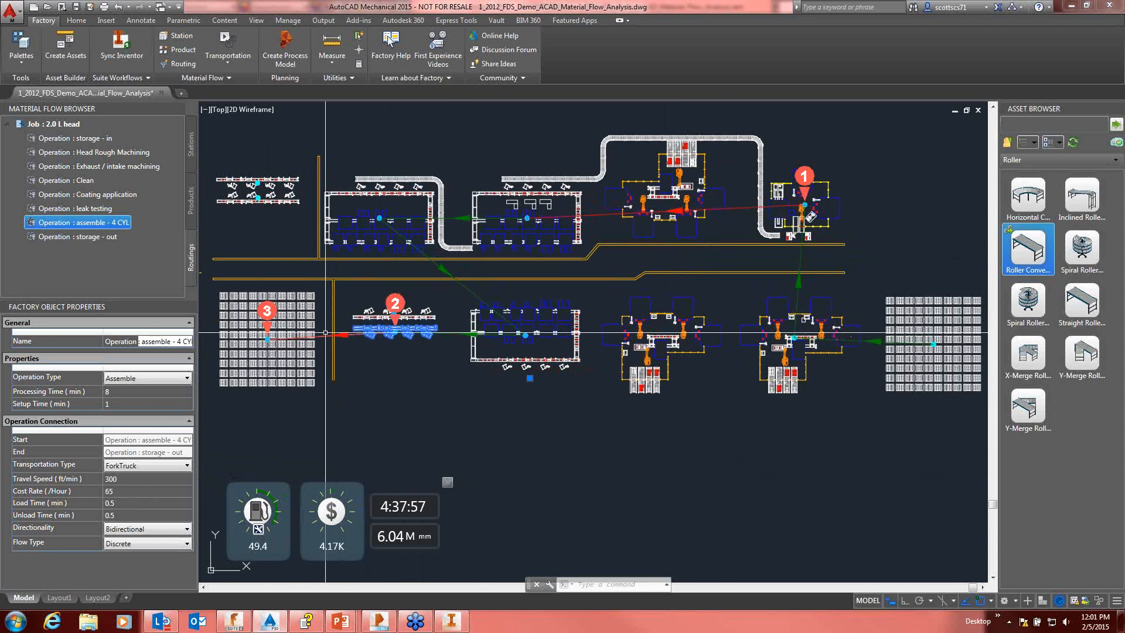
click(272, 304)
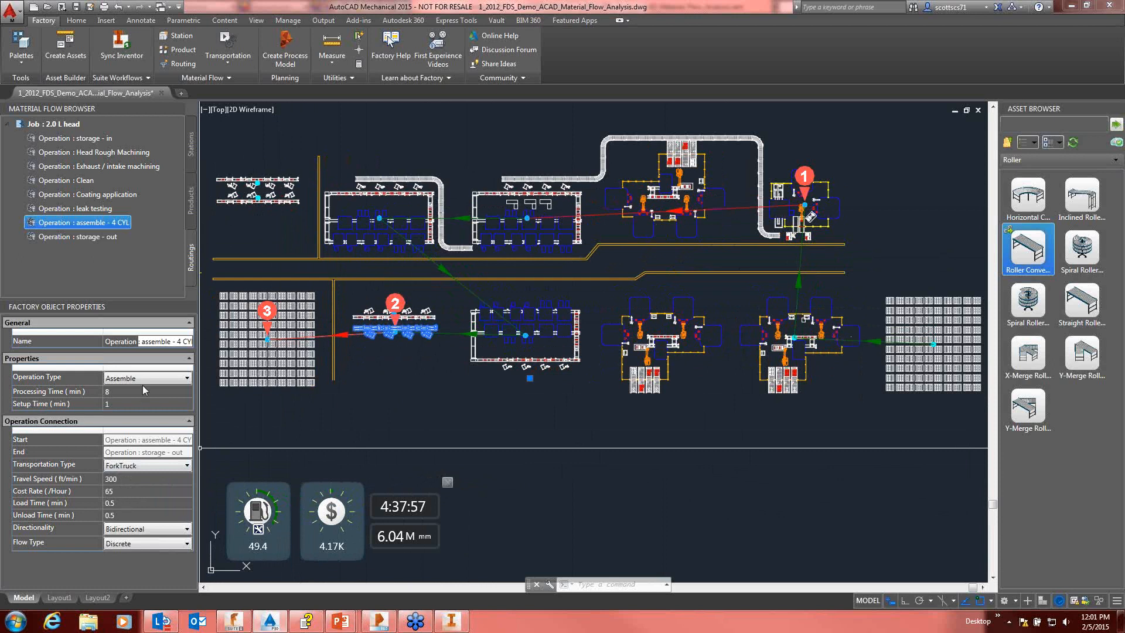
click(102, 393)
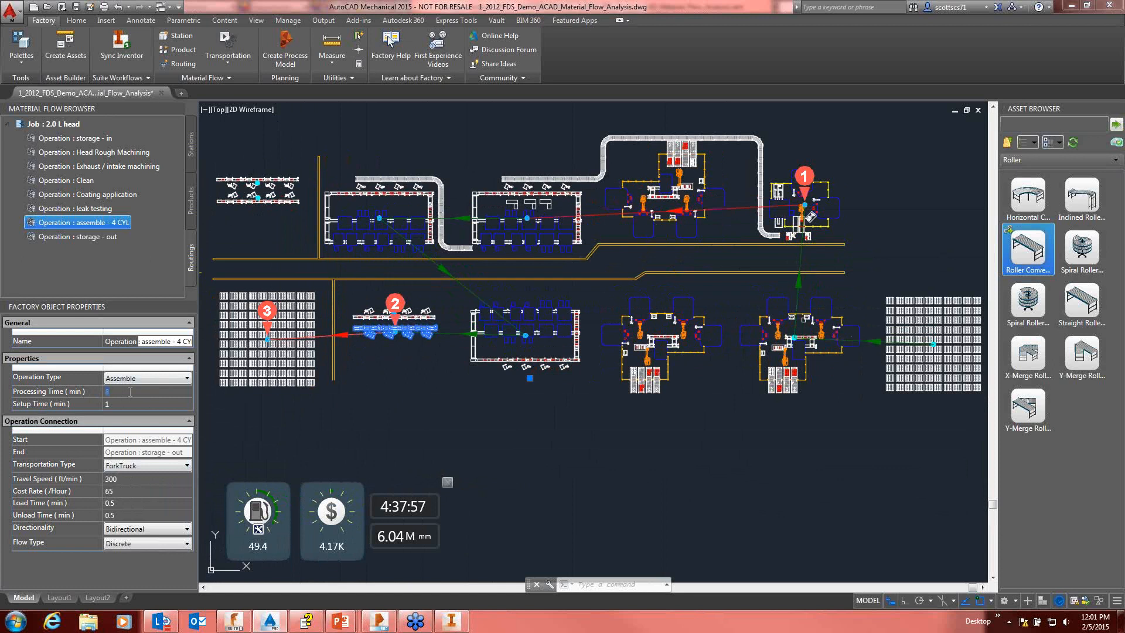
key(Return)
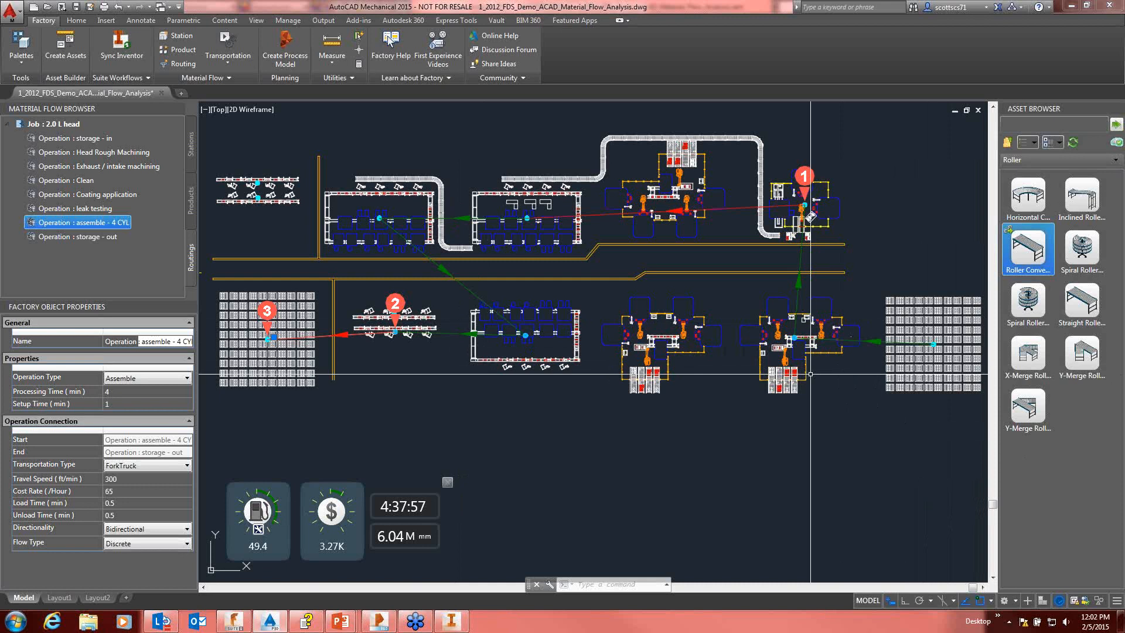
Step: Run the machine utilization analysis and add the Coating application station's meter to the dashboard
click(227, 62)
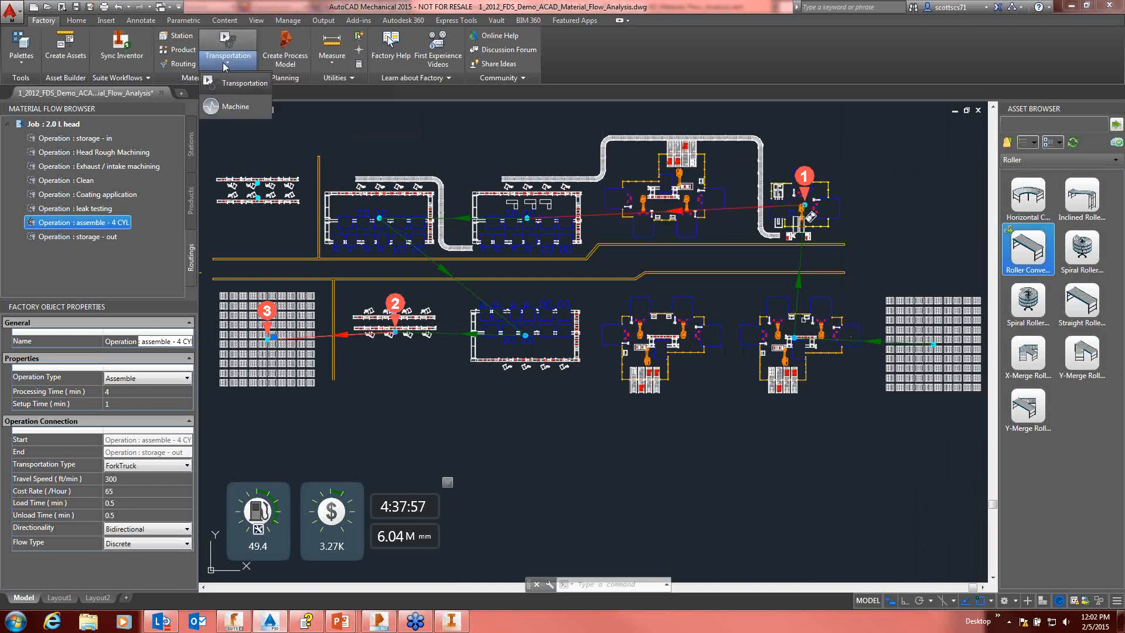
click(234, 108)
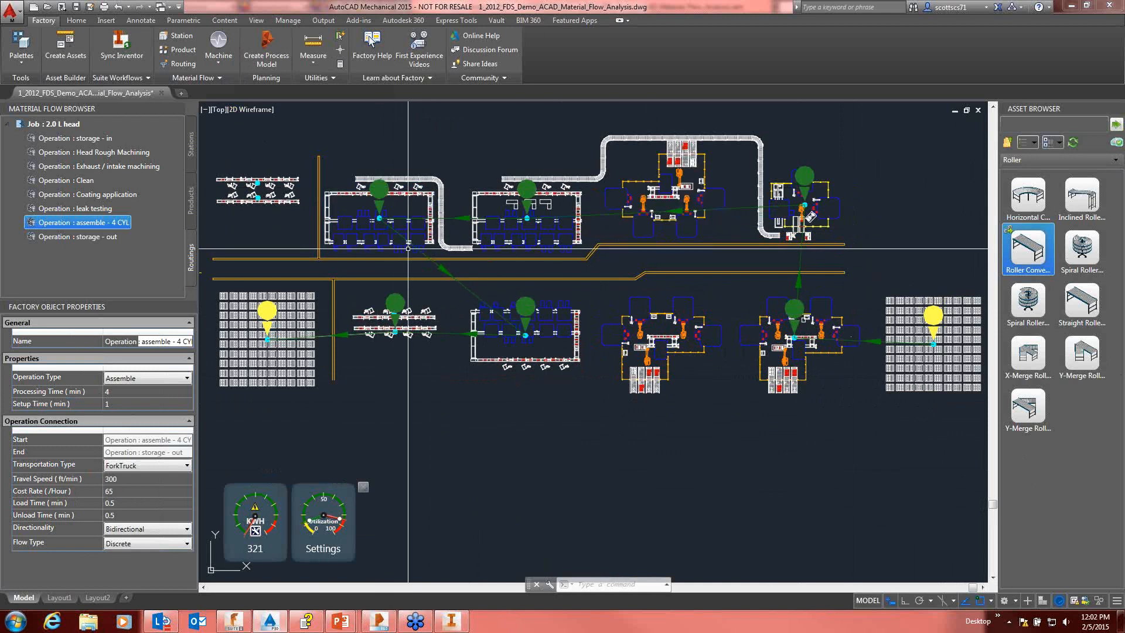
mouse_move(382, 199)
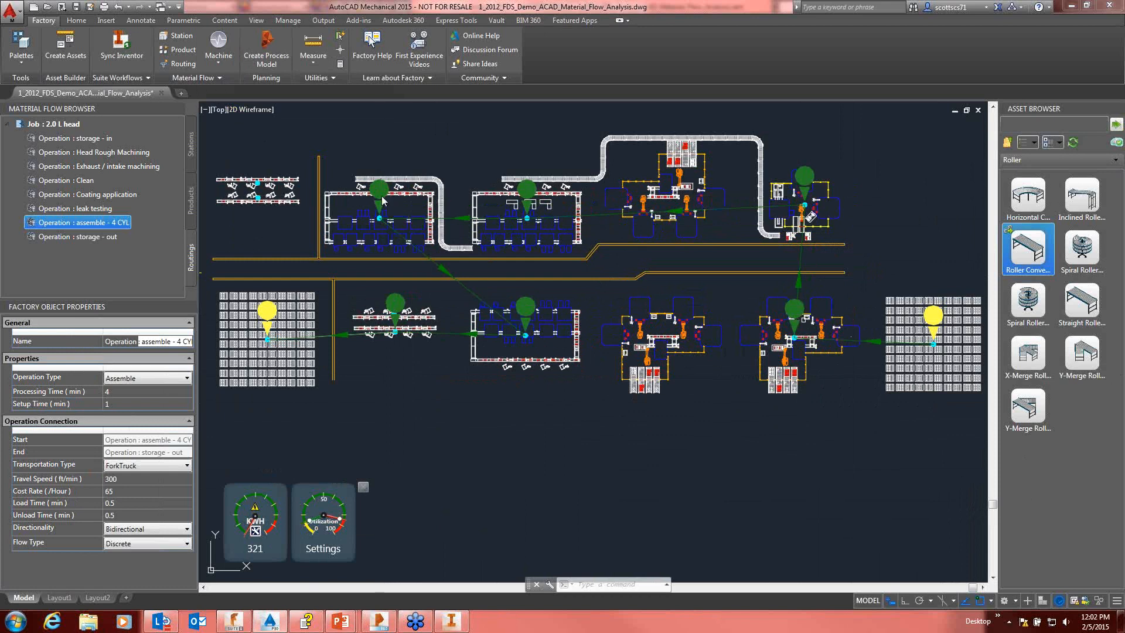
right_click(382, 199)
mouse_move(463, 233)
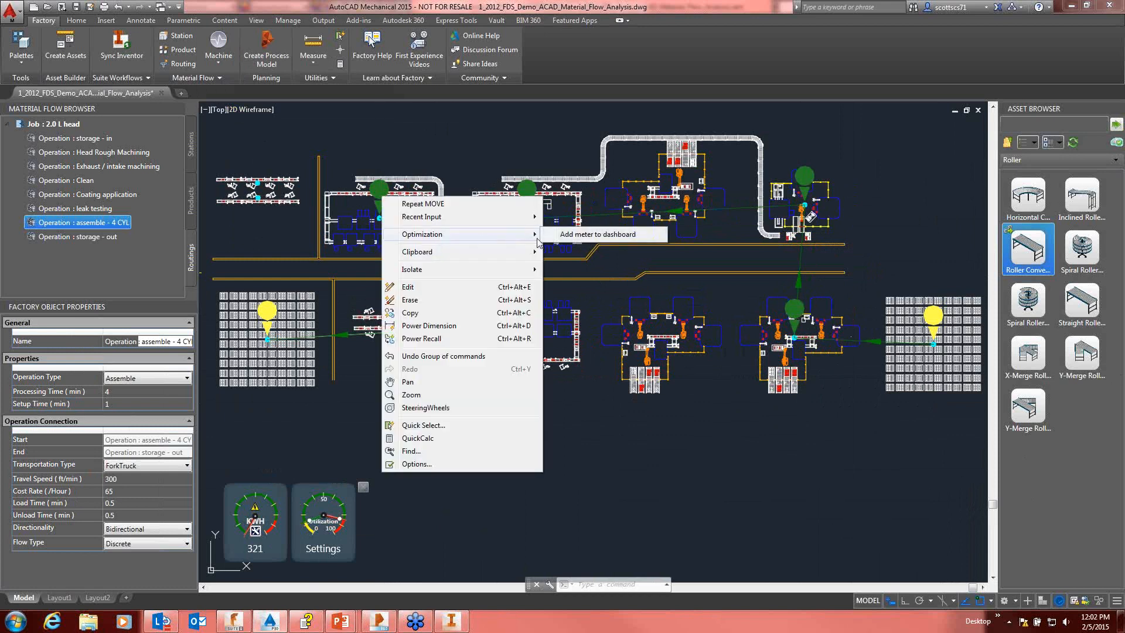
click(581, 235)
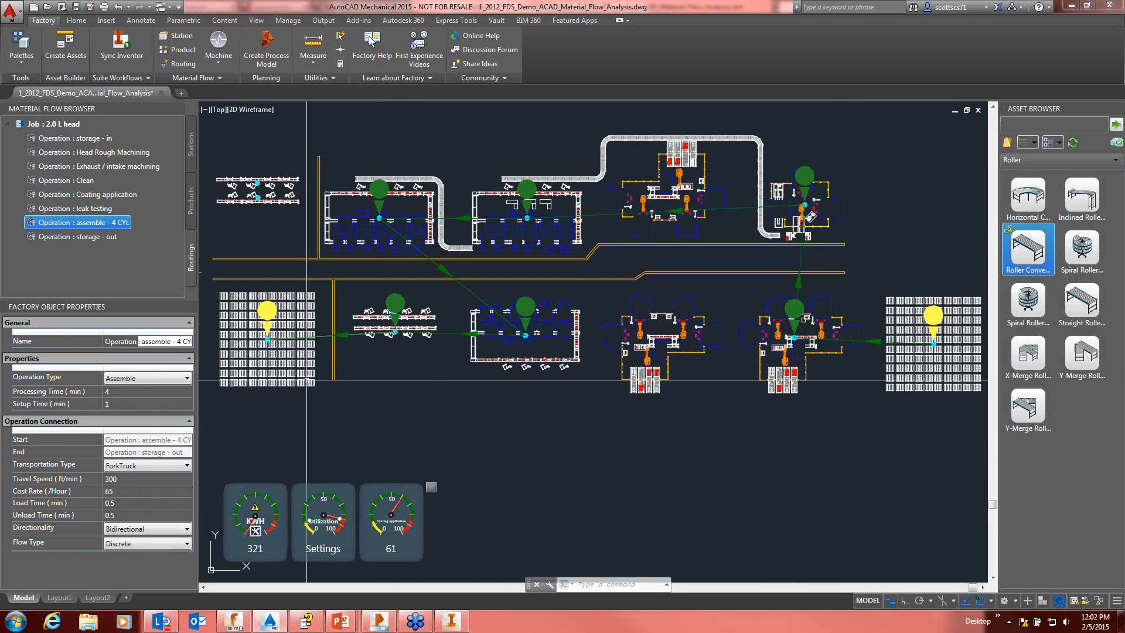
Step: Add the utilization meters of the Clean and Exhaust / intake machining stations to the dashboard
right_click(533, 192)
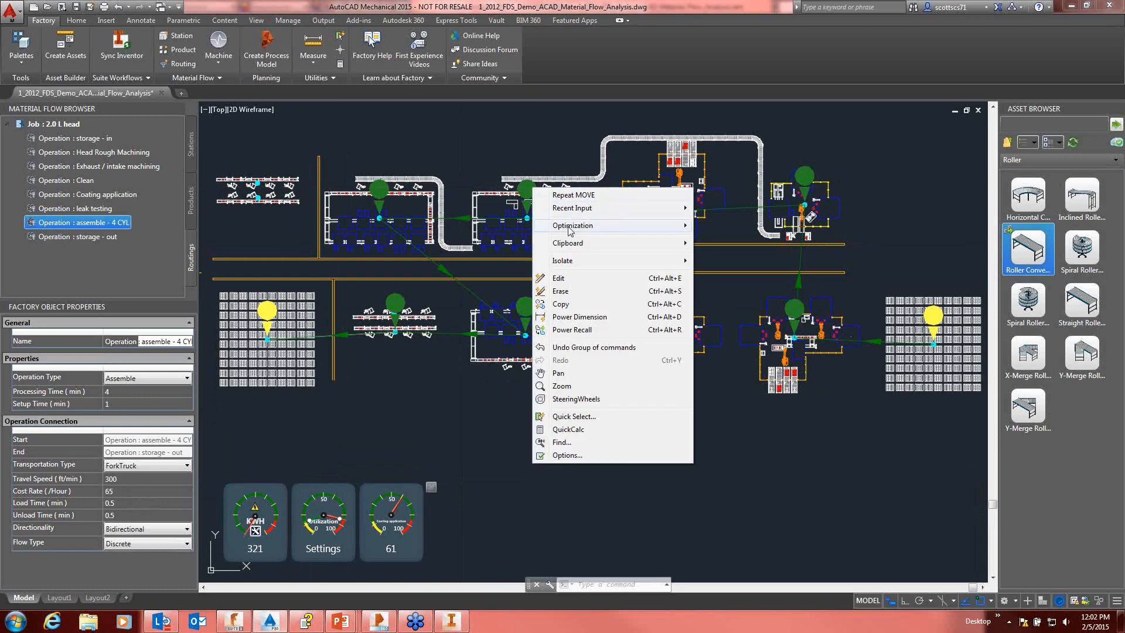
mouse_move(569, 228)
click(726, 226)
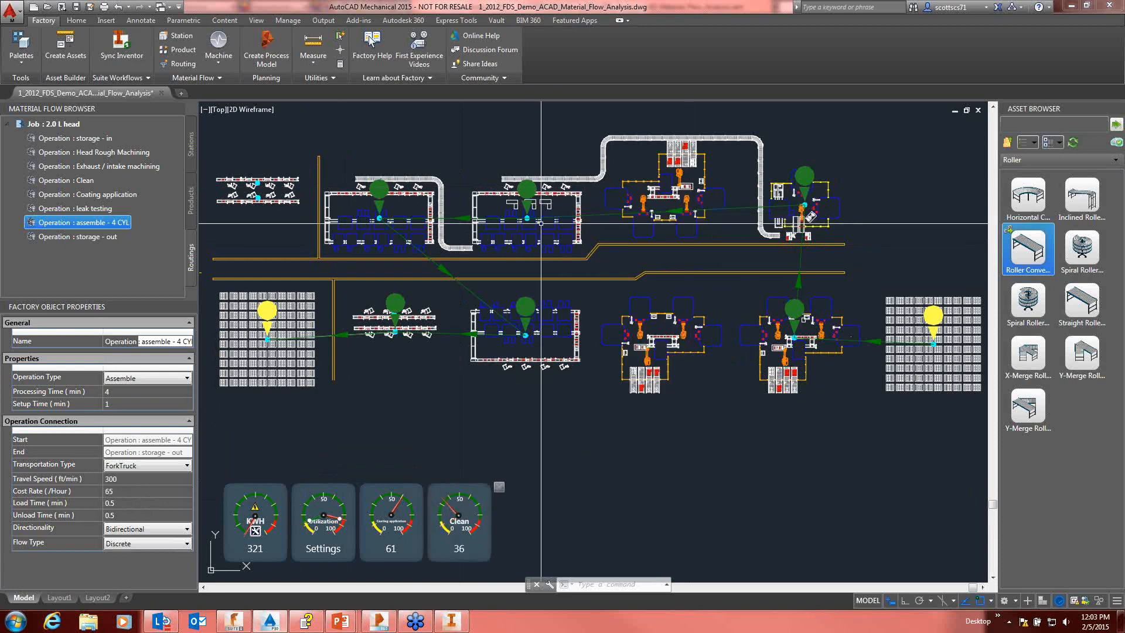
mouse_move(803, 176)
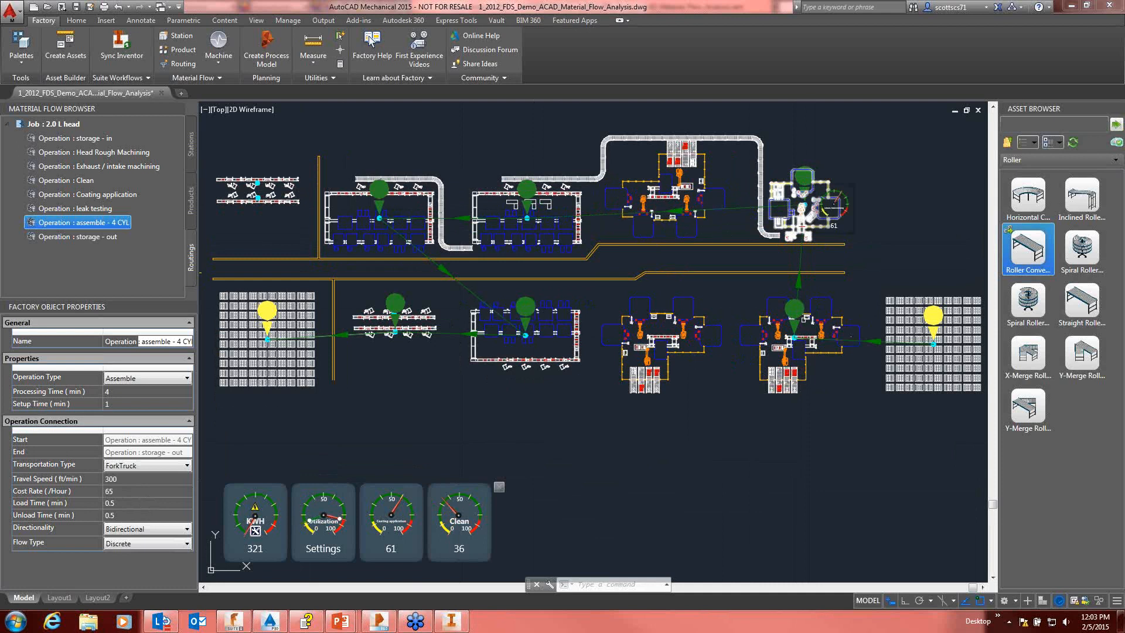
right_click(814, 183)
mouse_move(842, 220)
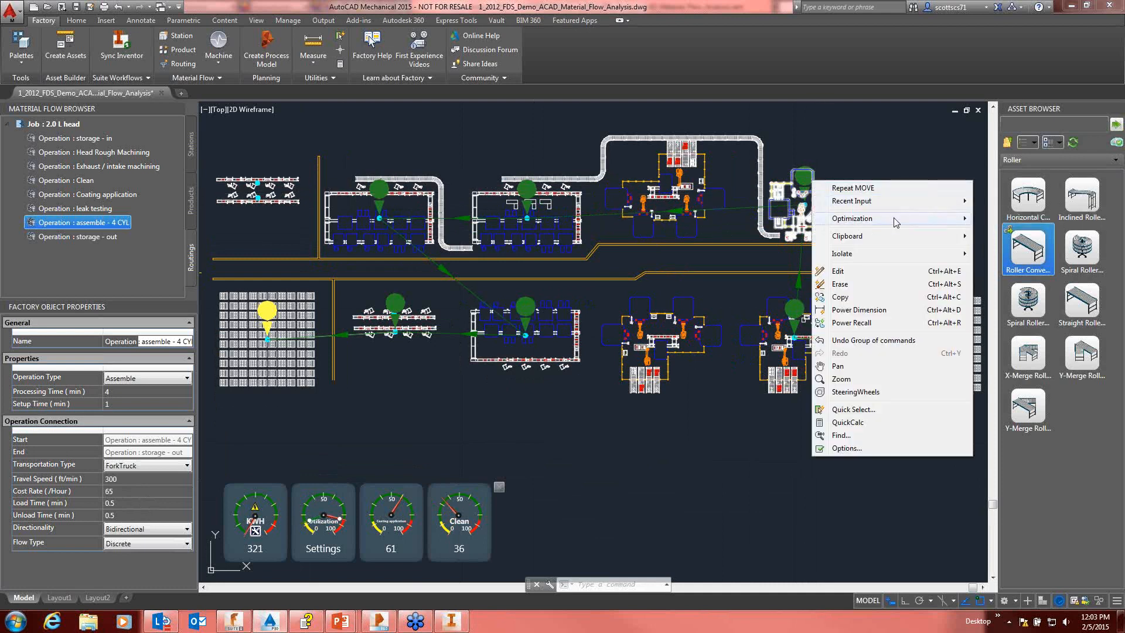
click(1029, 218)
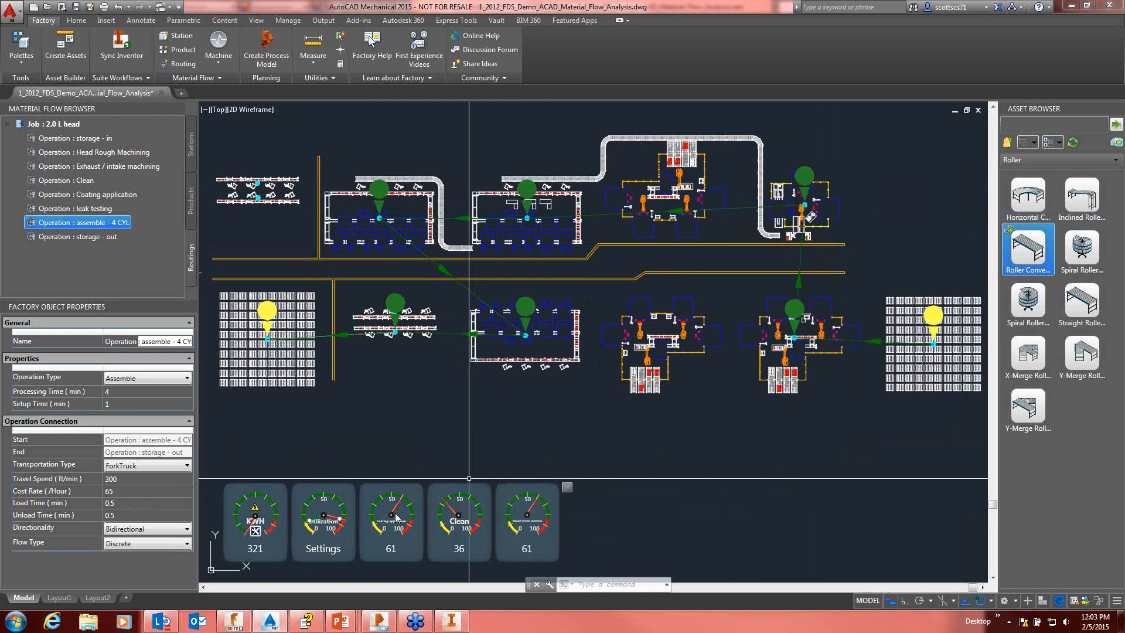
Step: Add the Head Rough Machining station's utilization meter to the dashboard
right_click(793, 306)
mouse_move(885, 341)
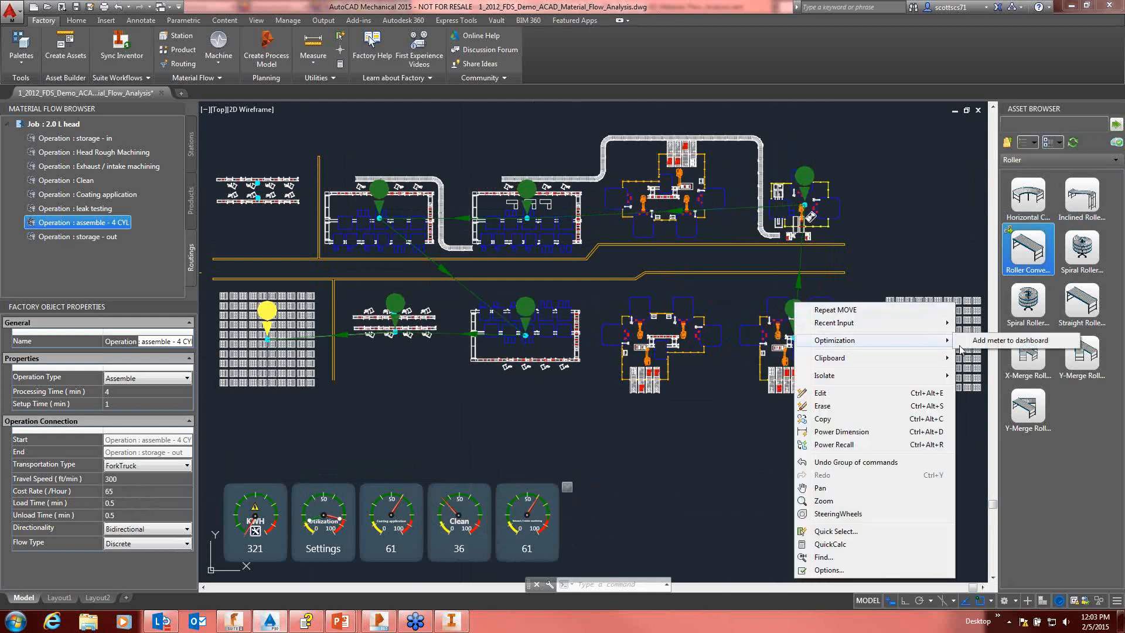
click(989, 344)
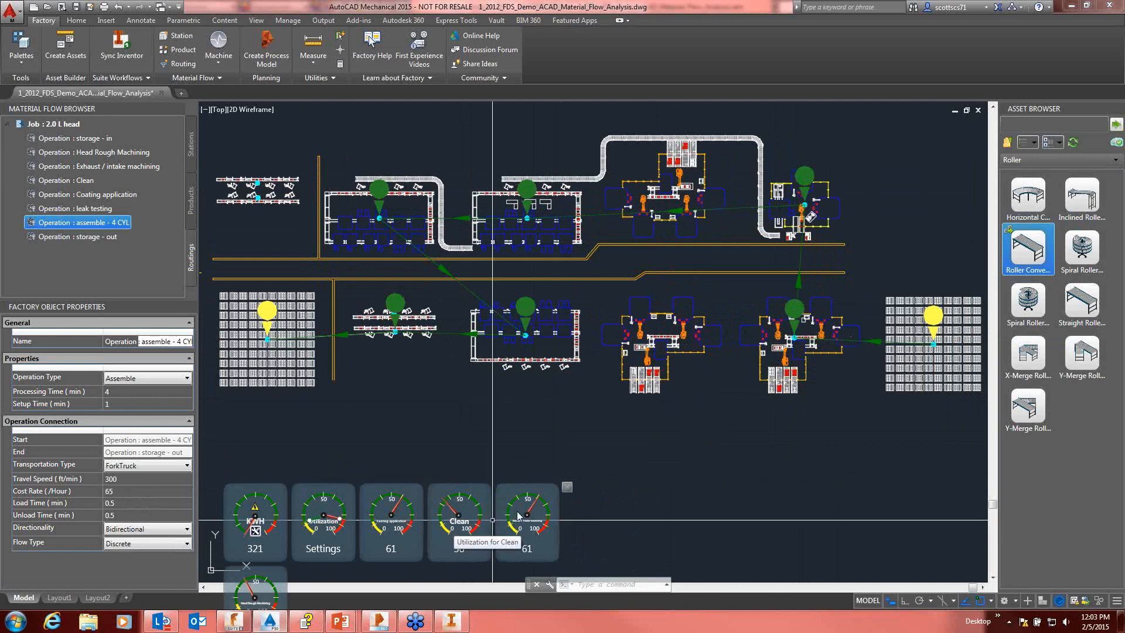
right_click(784, 325)
mouse_move(935, 350)
click(1017, 344)
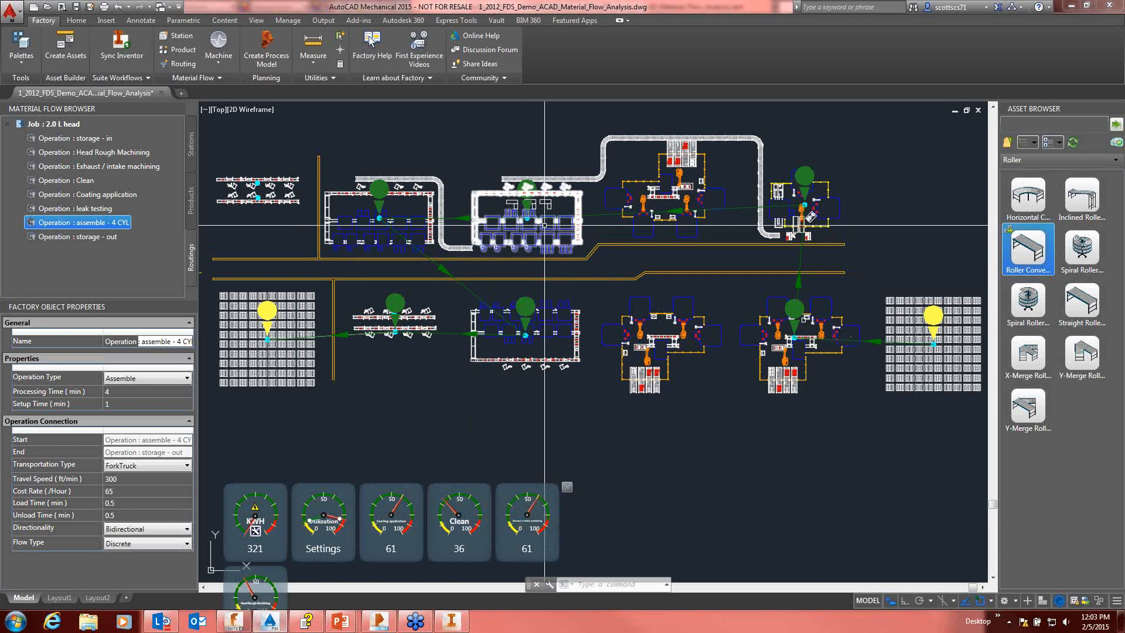
mouse_move(521, 228)
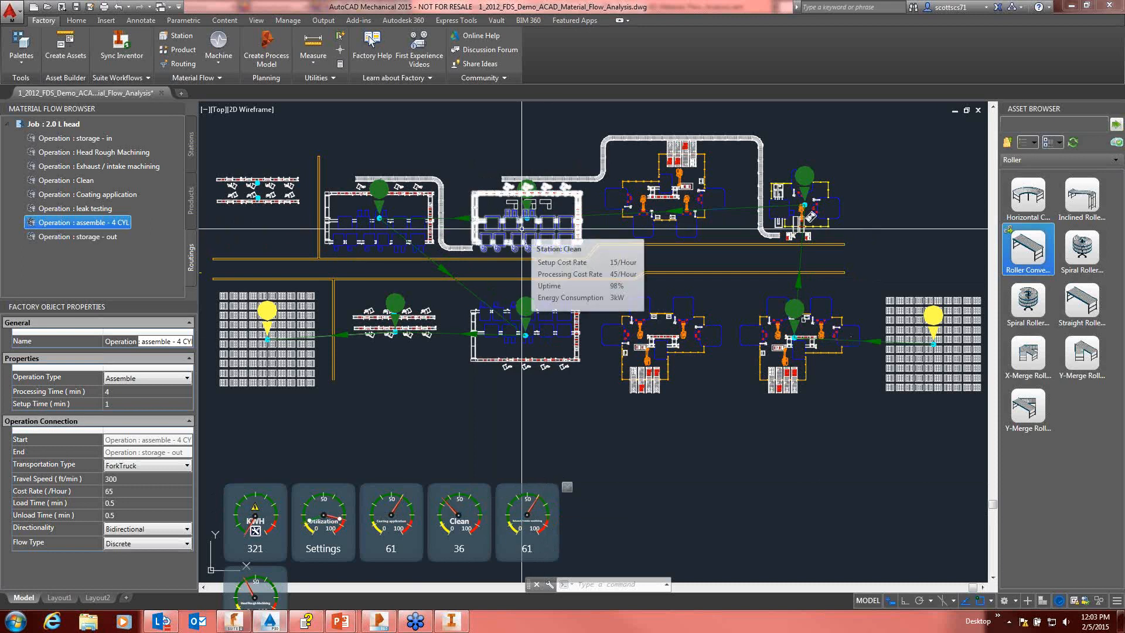
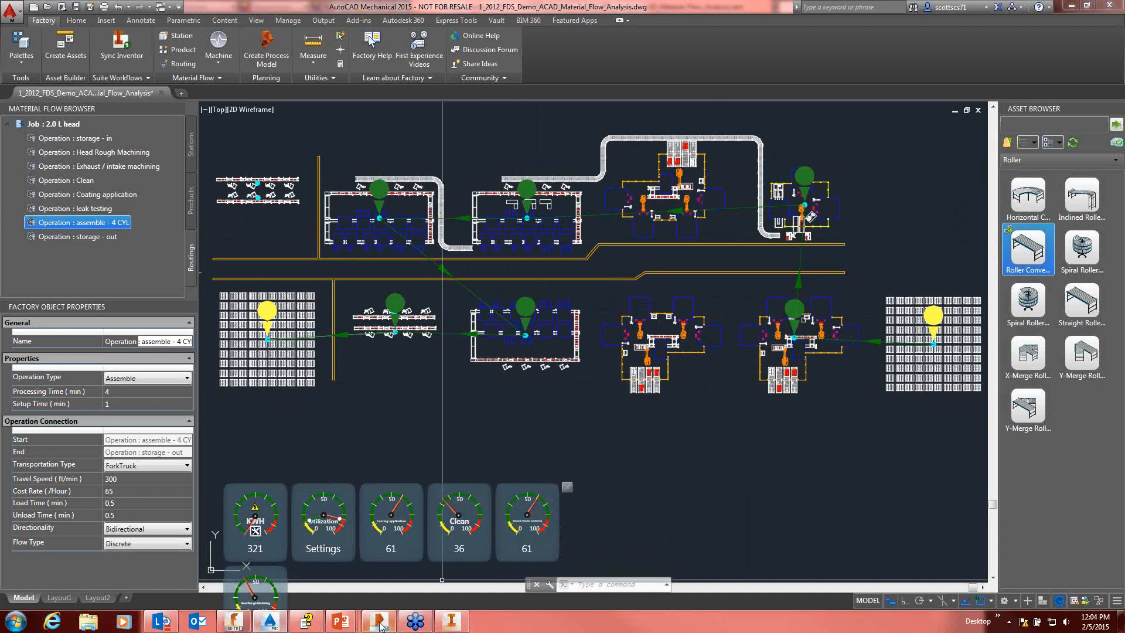
Step: Switch to Autodesk Process Analysis 360 and try placing a new source station above the first Rack in Process Sim
mouse_move(379, 626)
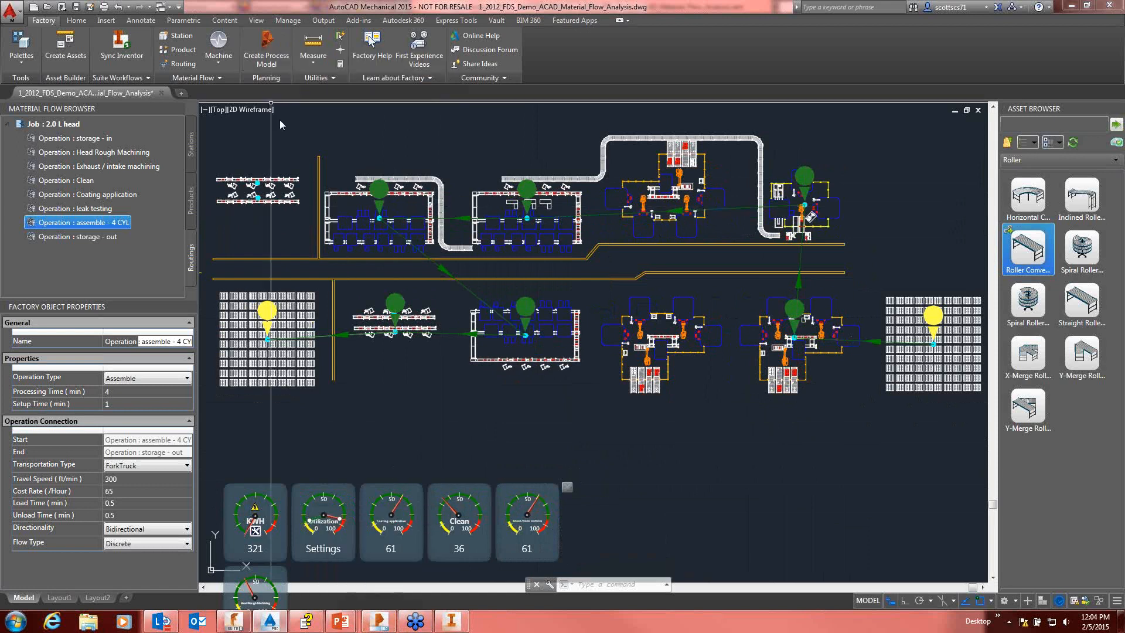
click(384, 623)
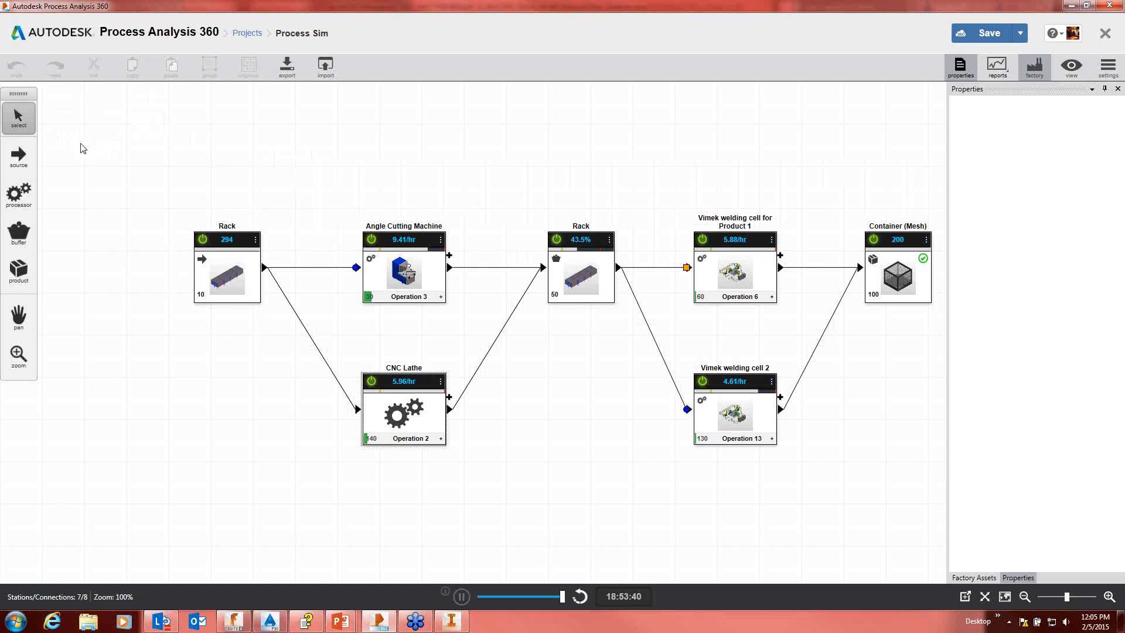
drag(22, 164, 76, 151)
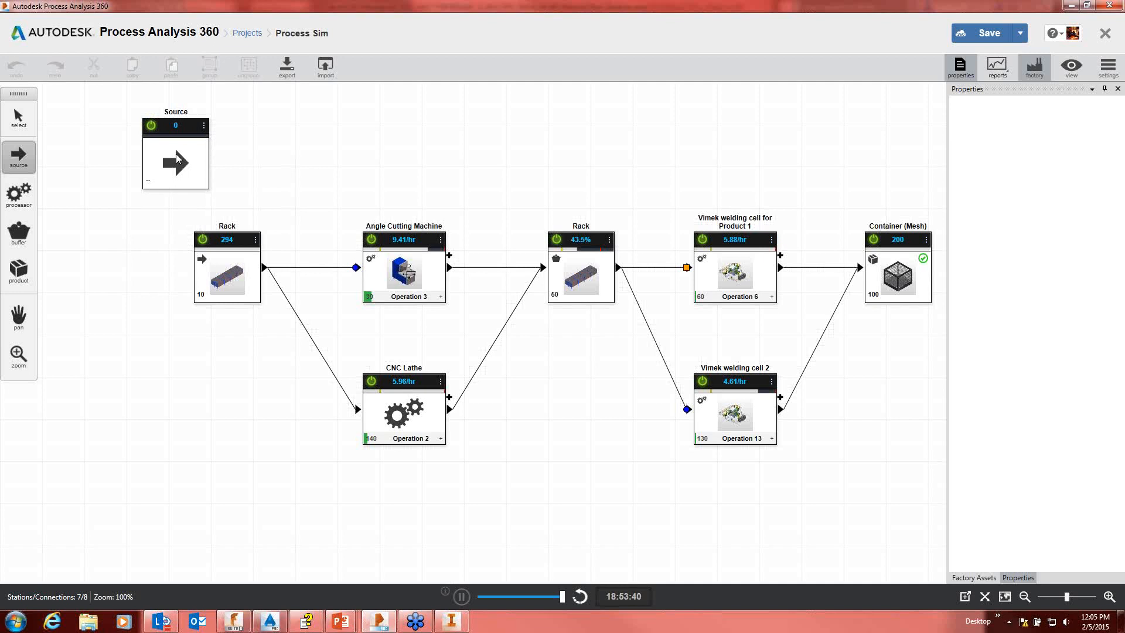
key(Escape)
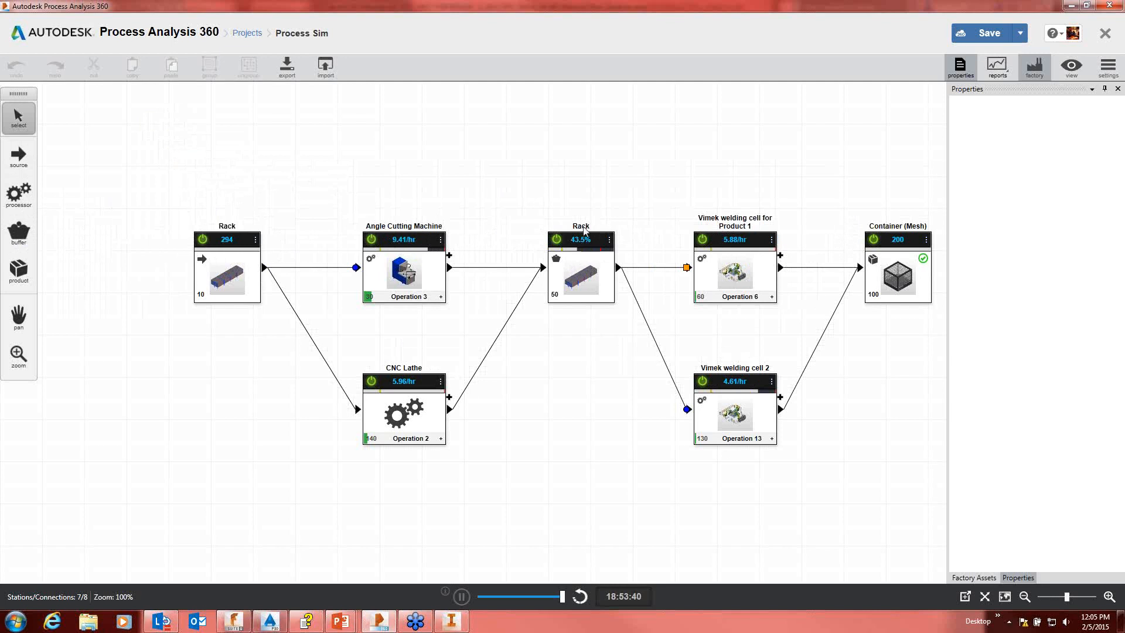
Step: Reset the simulation and set the Angle Cutting Machine's maximum utilization alarm to 75%
click(579, 596)
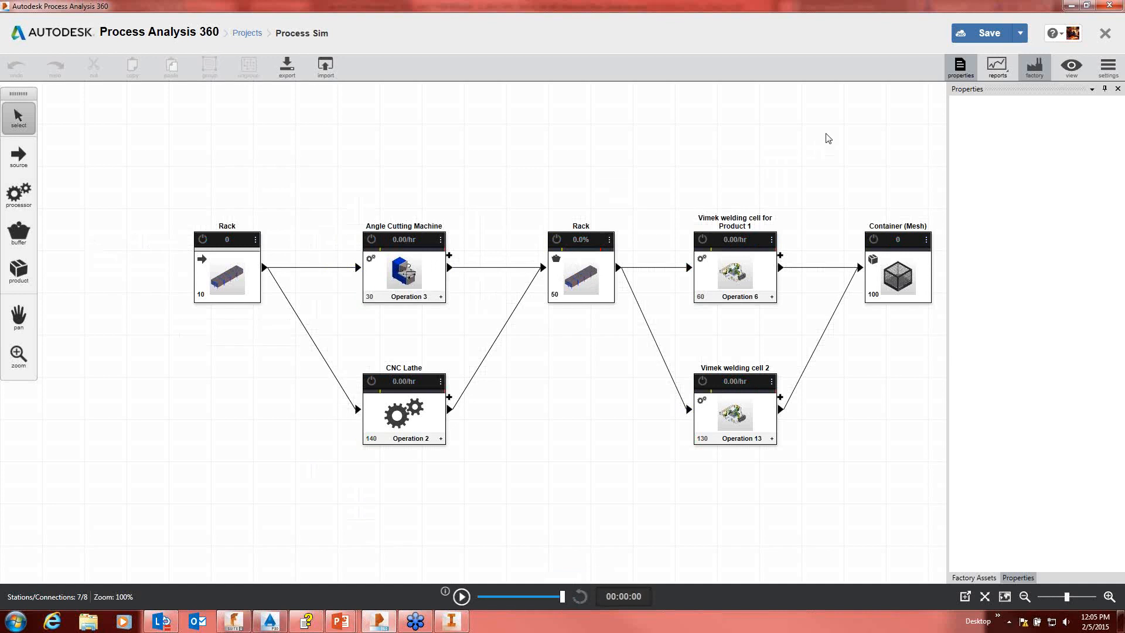
click(408, 261)
click(408, 263)
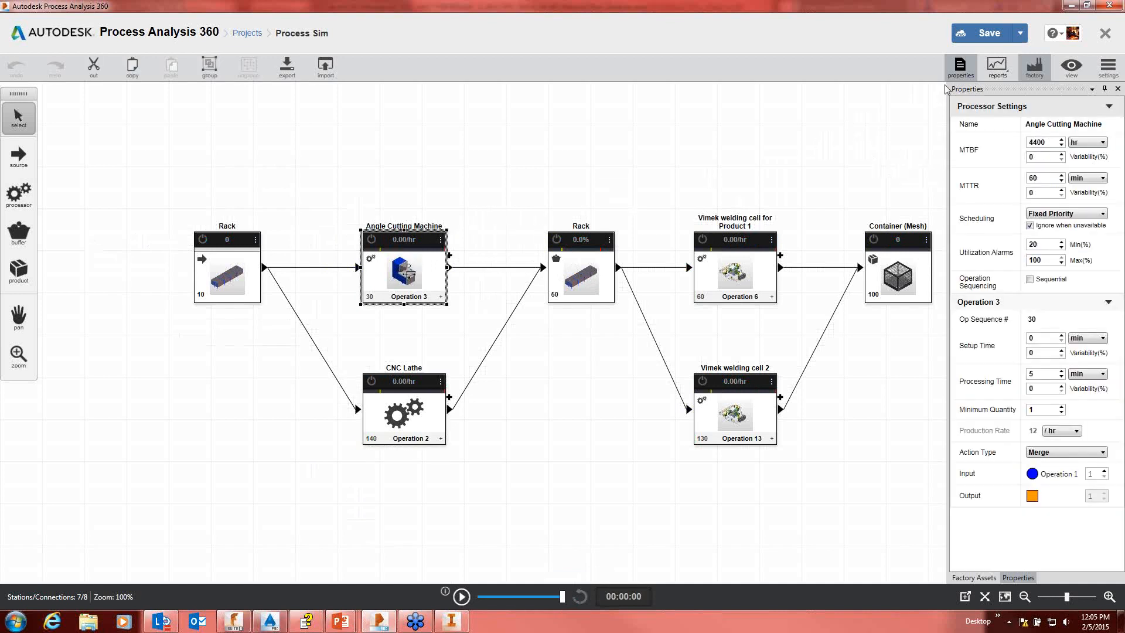
click(961, 66)
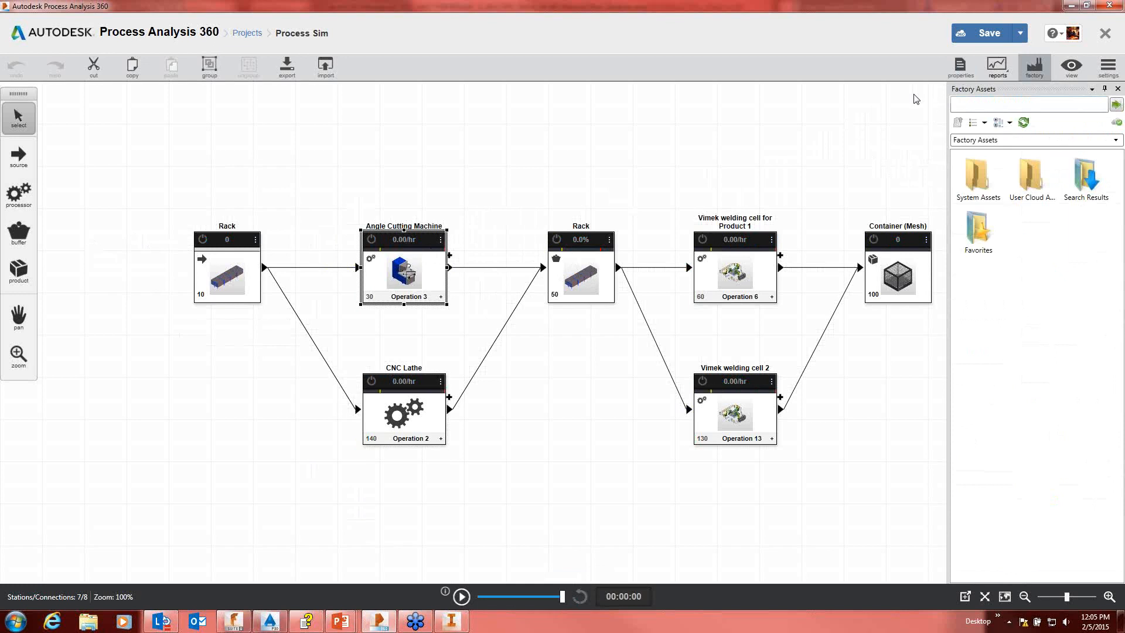
click(960, 66)
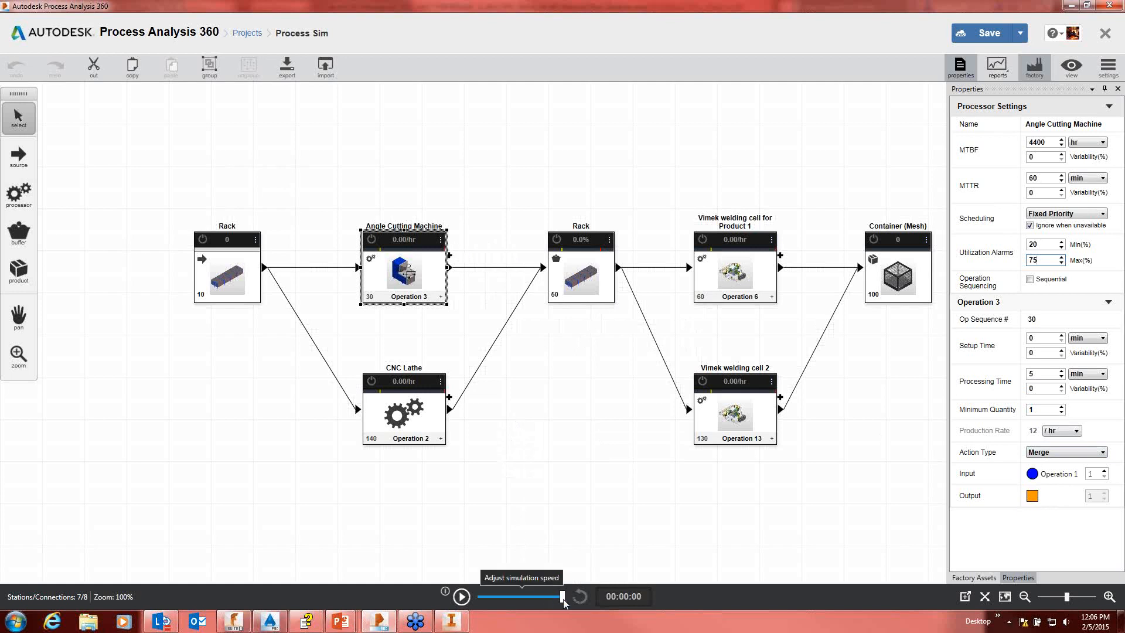
Step: Run the simulation at low speed, raise it to about medium speed, and watch the Angle Cutting Machine and middle Rack alarms
drag(564, 598, 497, 598)
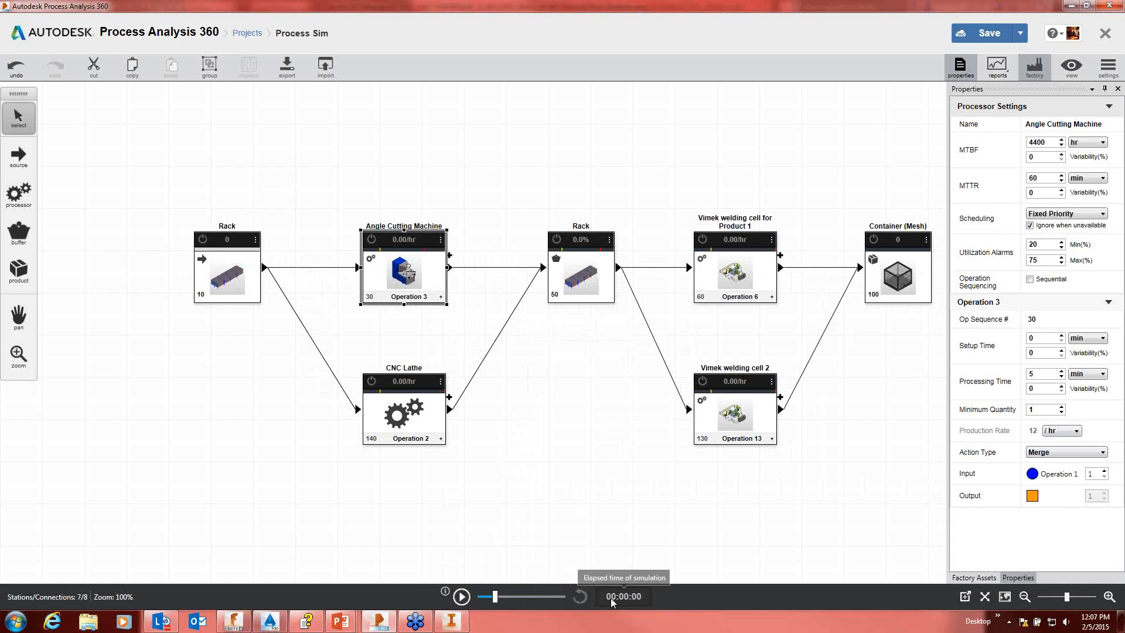
click(462, 595)
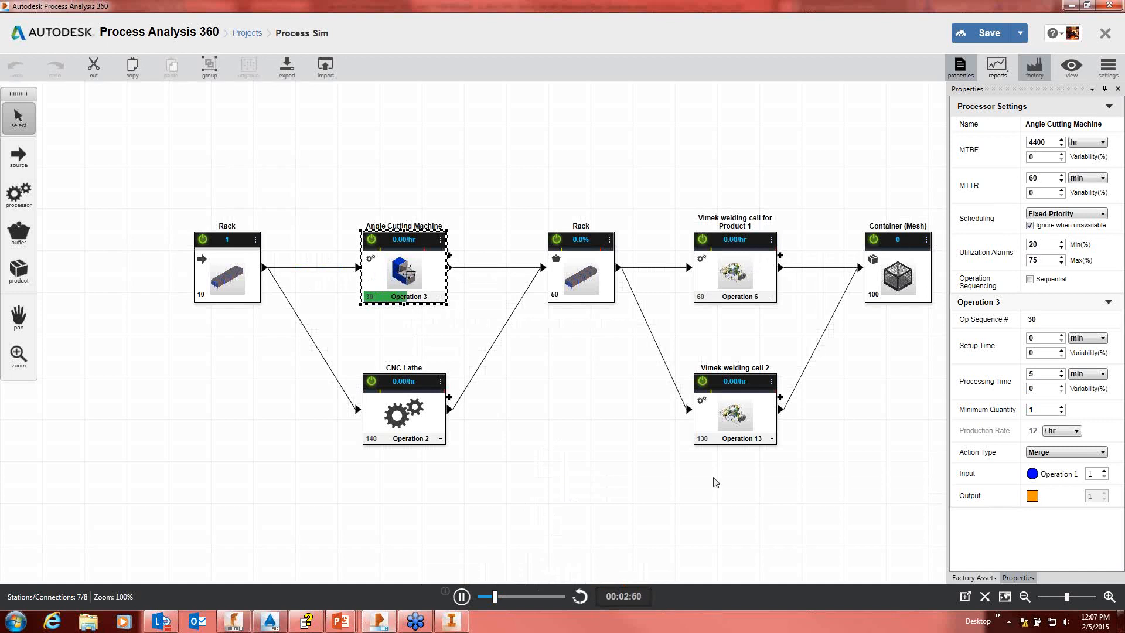
drag(496, 596, 527, 600)
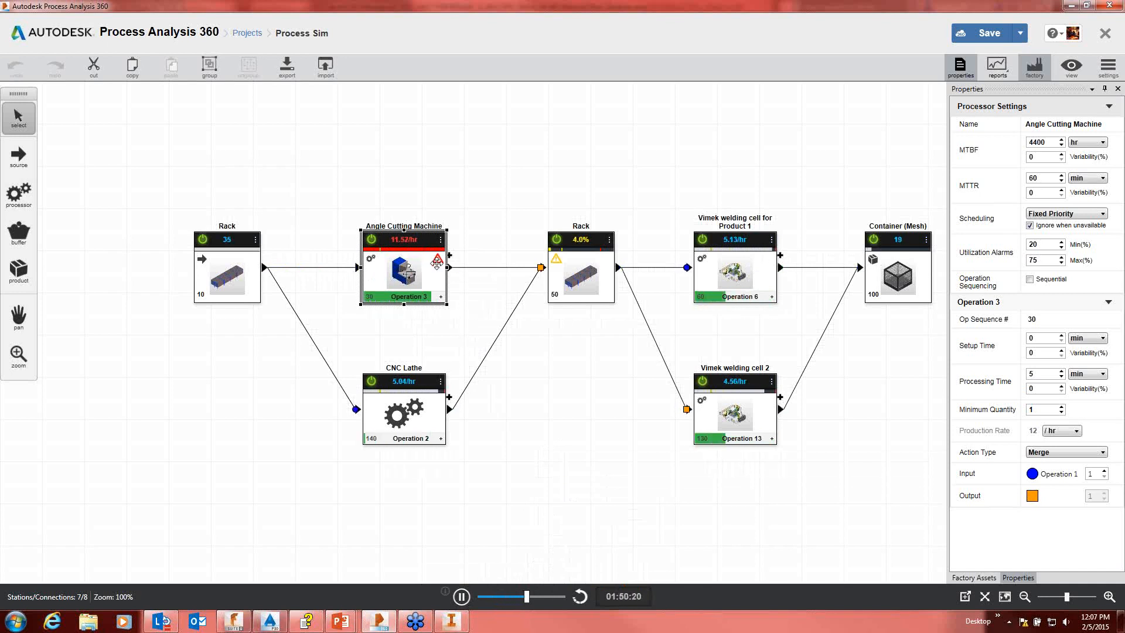
mouse_move(436, 263)
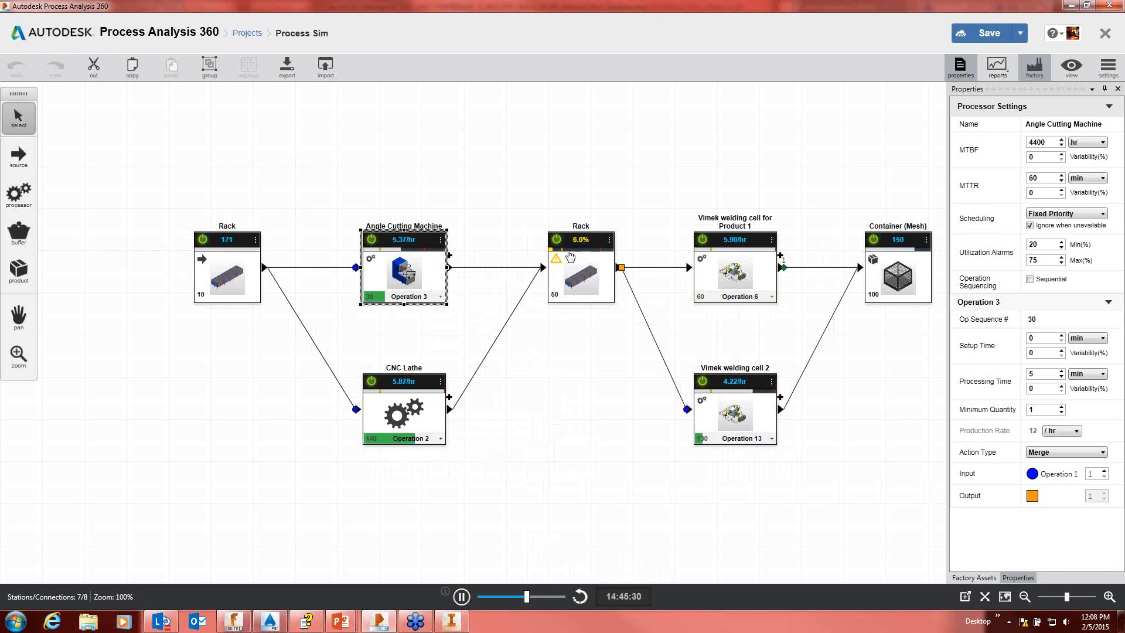
mouse_move(558, 269)
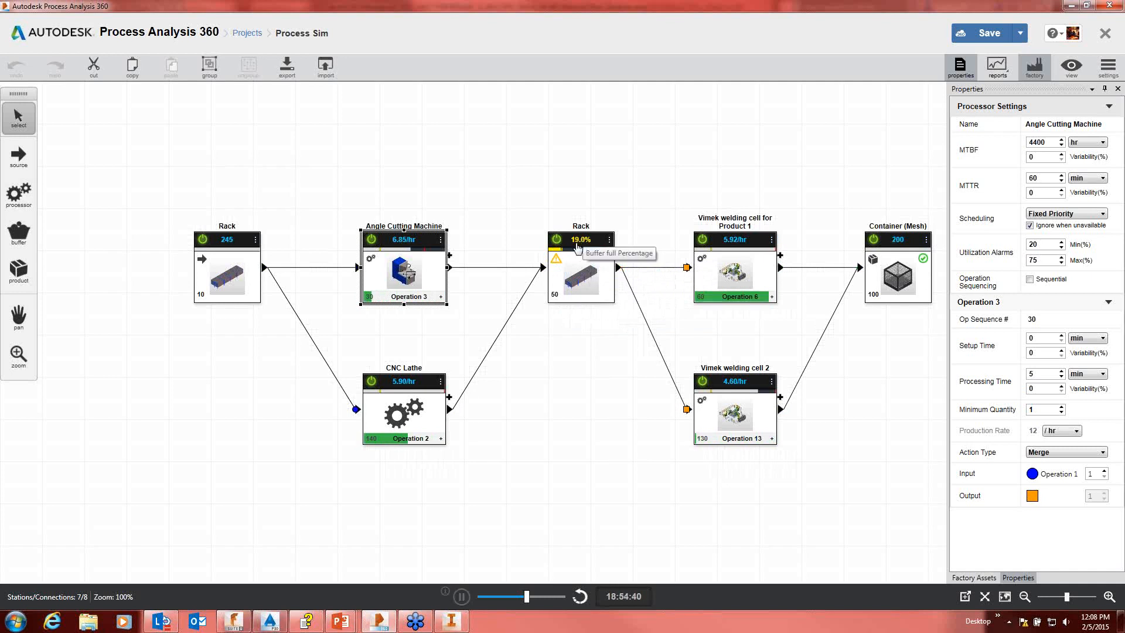
mouse_move(603, 255)
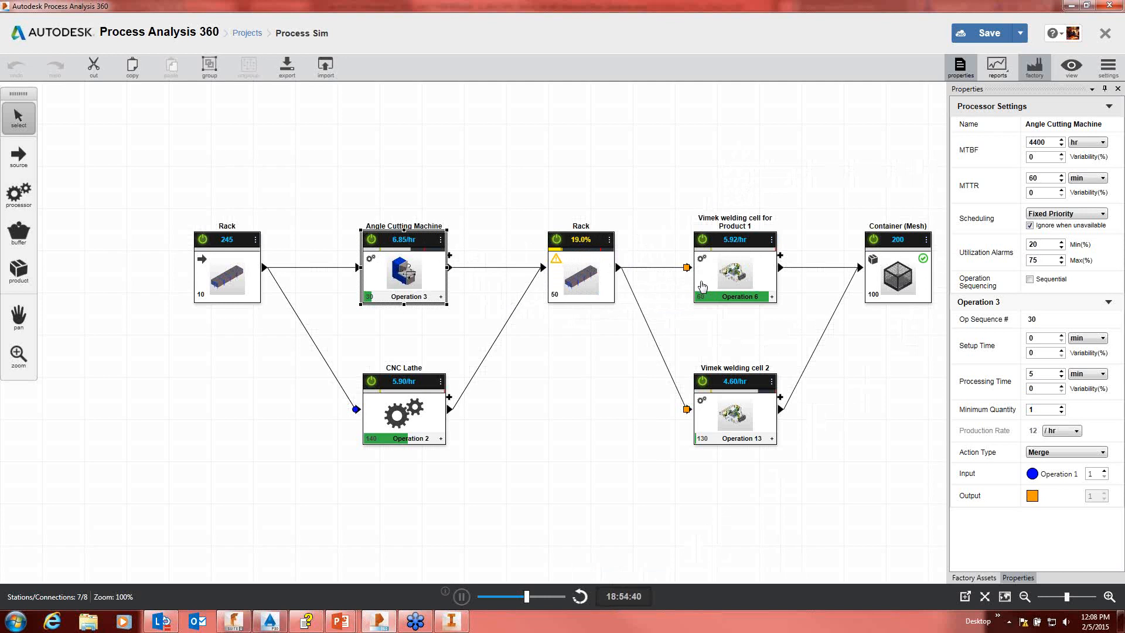
Step: Generate the simulation's summary report and review its production, processor and buffer sections before minimizing it
click(997, 68)
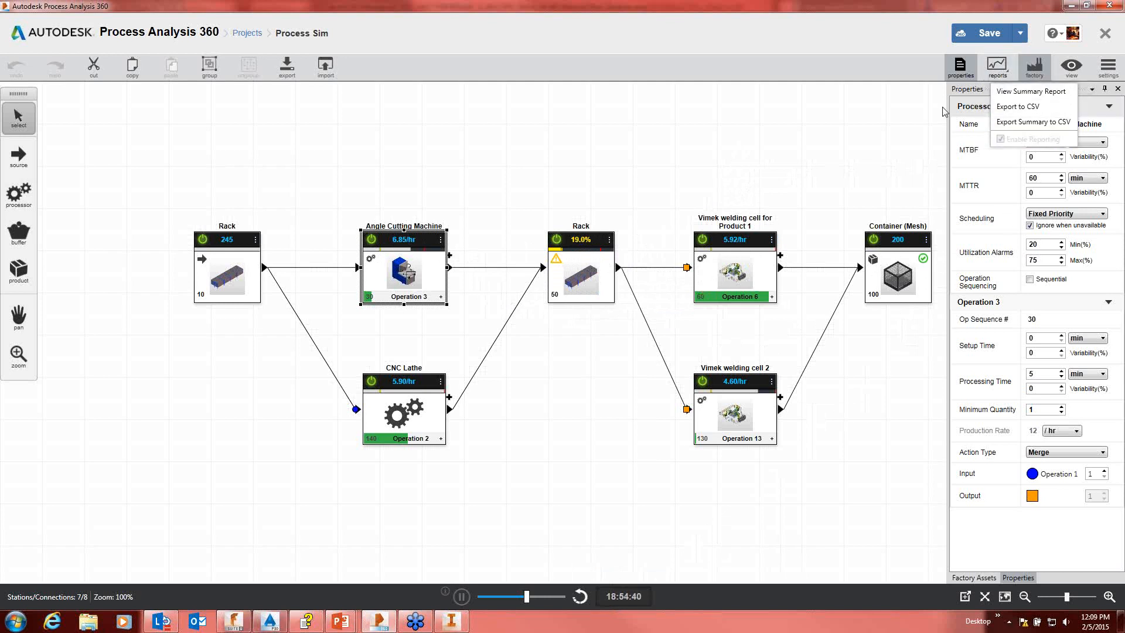
click(1025, 92)
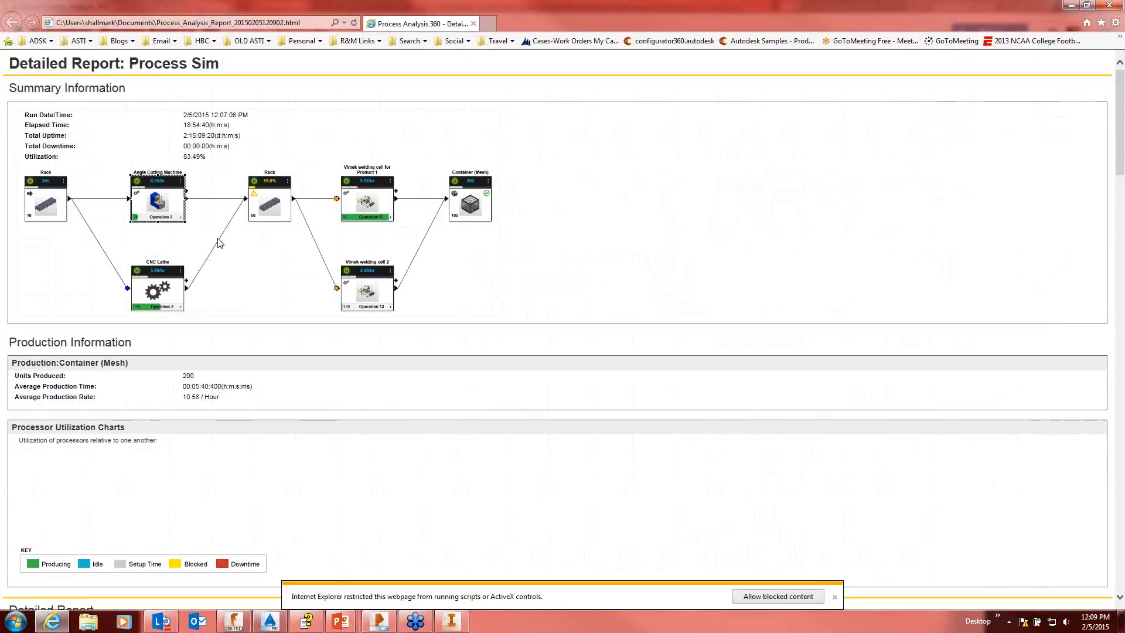
scroll(221, 252, down, 7)
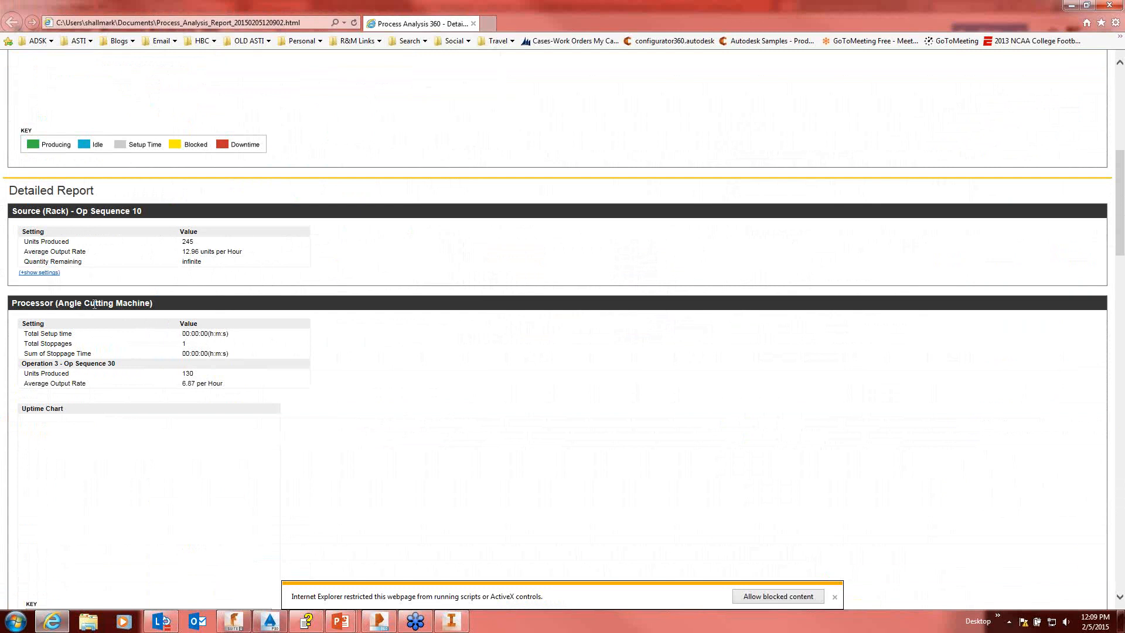
scroll(95, 304, down, 14)
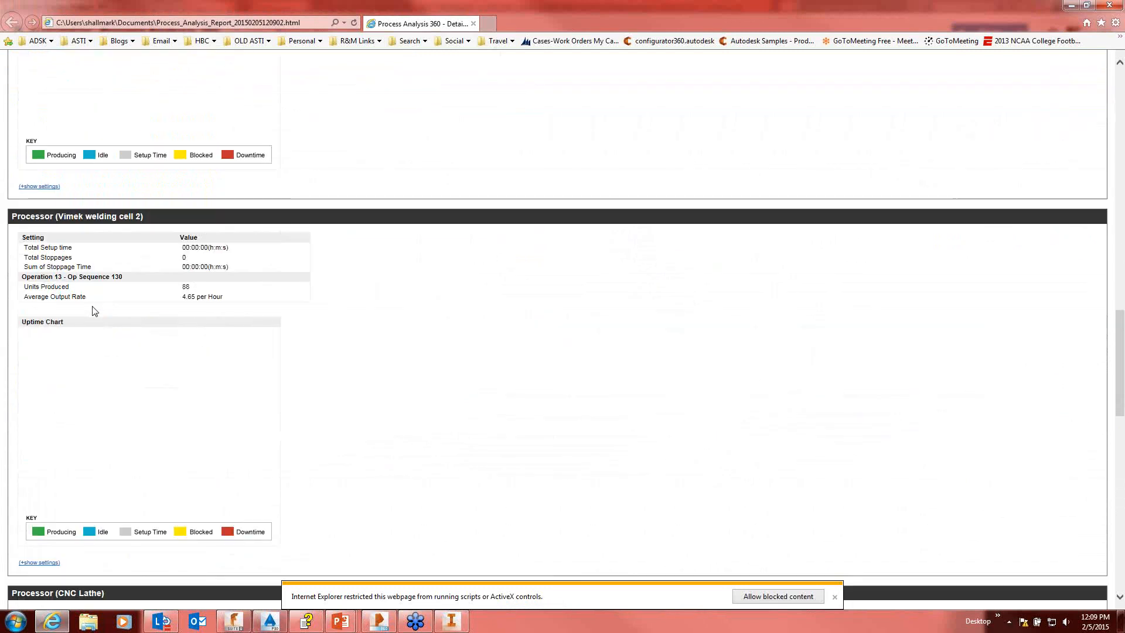
scroll(94, 311, down, 8)
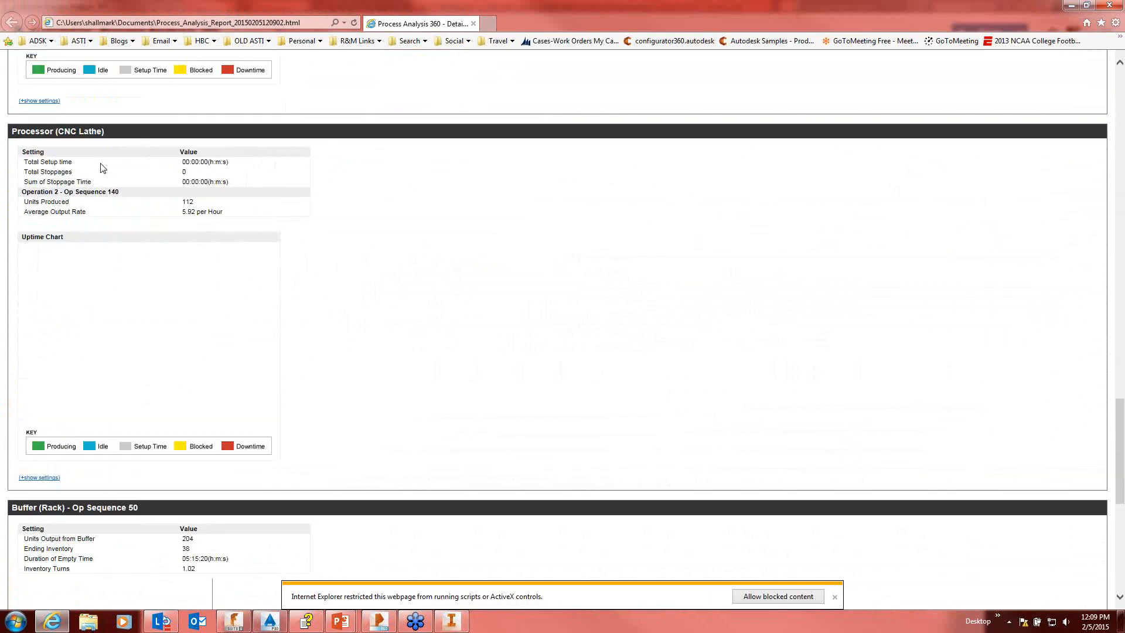
scroll(97, 188, up, 1)
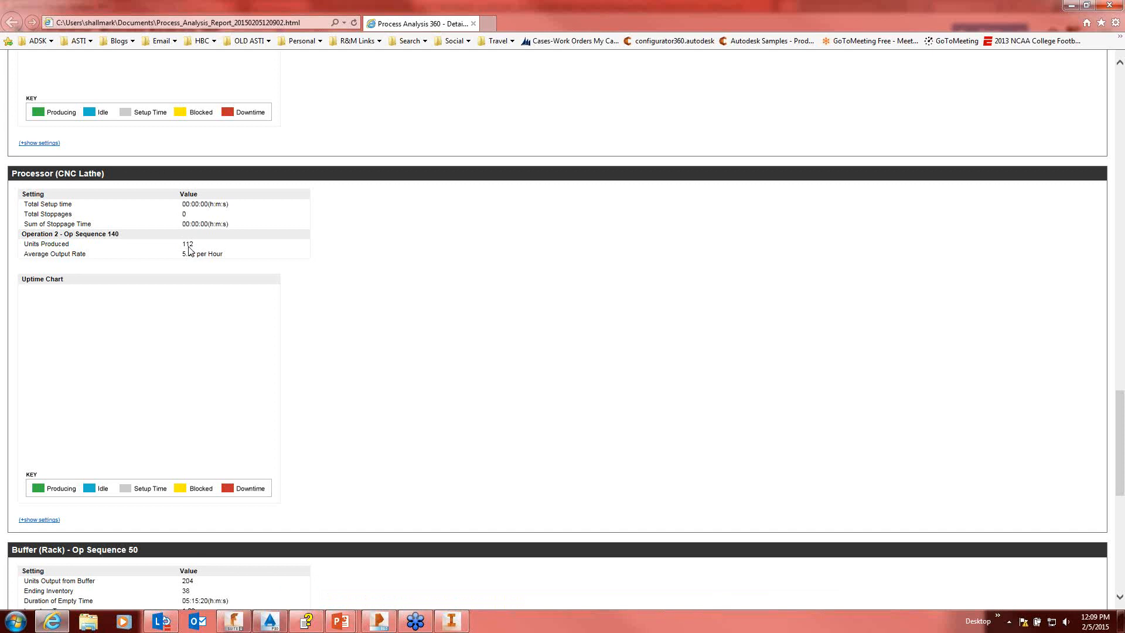
scroll(201, 278, down, 5)
scroll(221, 291, down, 2)
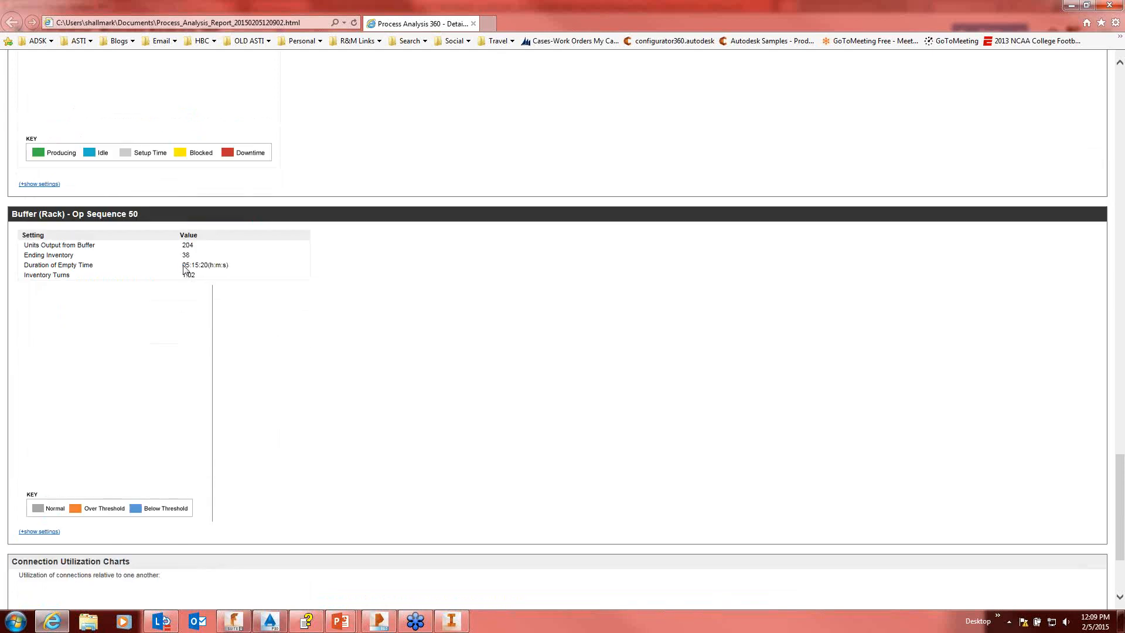
scroll(187, 270, down, 1)
scroll(188, 272, down, 1)
scroll(221, 294, up, 15)
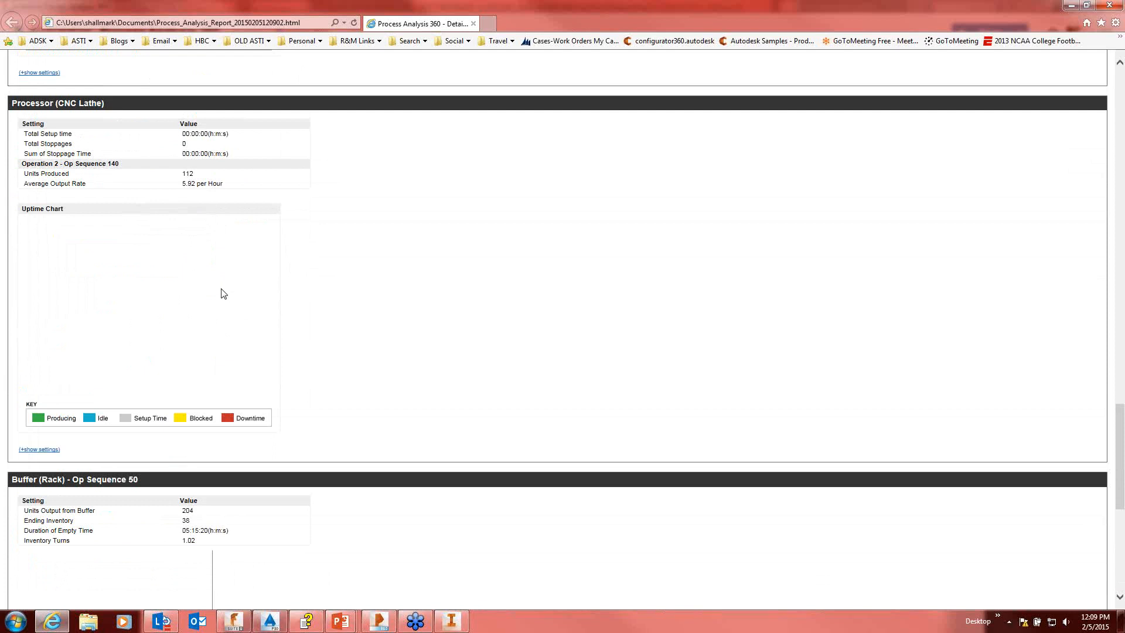
scroll(265, 295, up, 12)
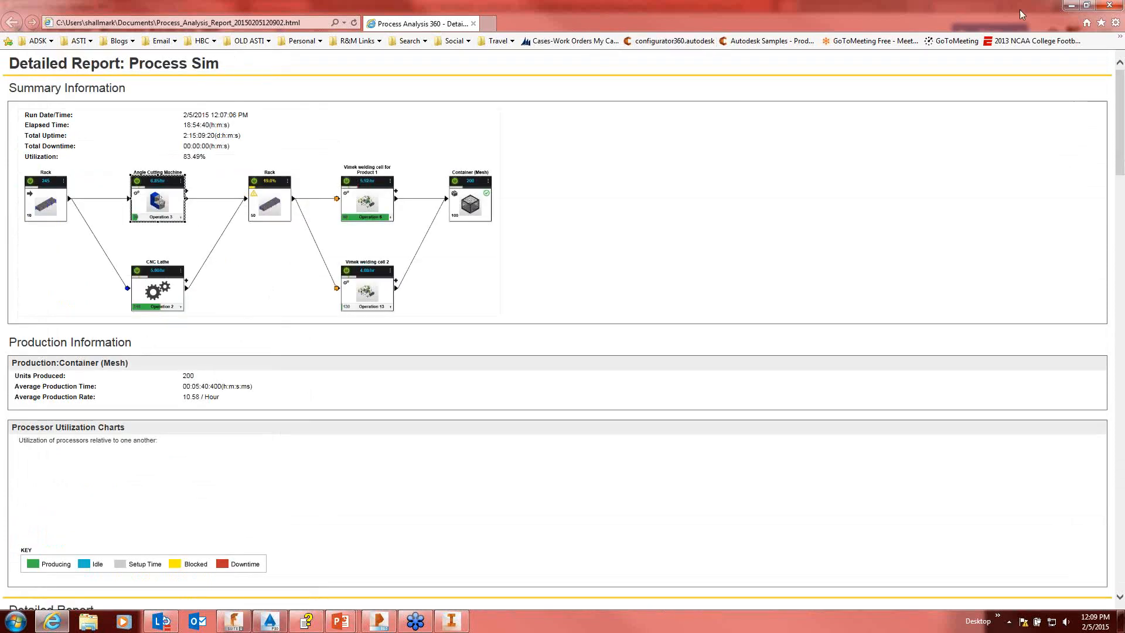
click(1069, 7)
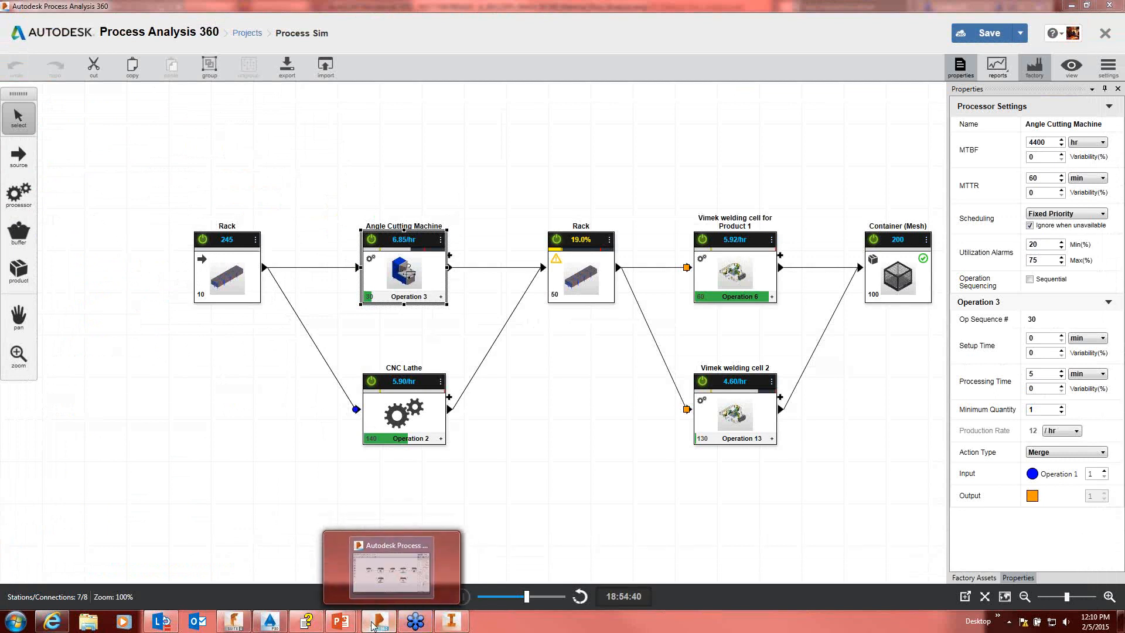
Step: Switch to the PowerPoint slide show at the Q&A slide
mouse_move(352, 626)
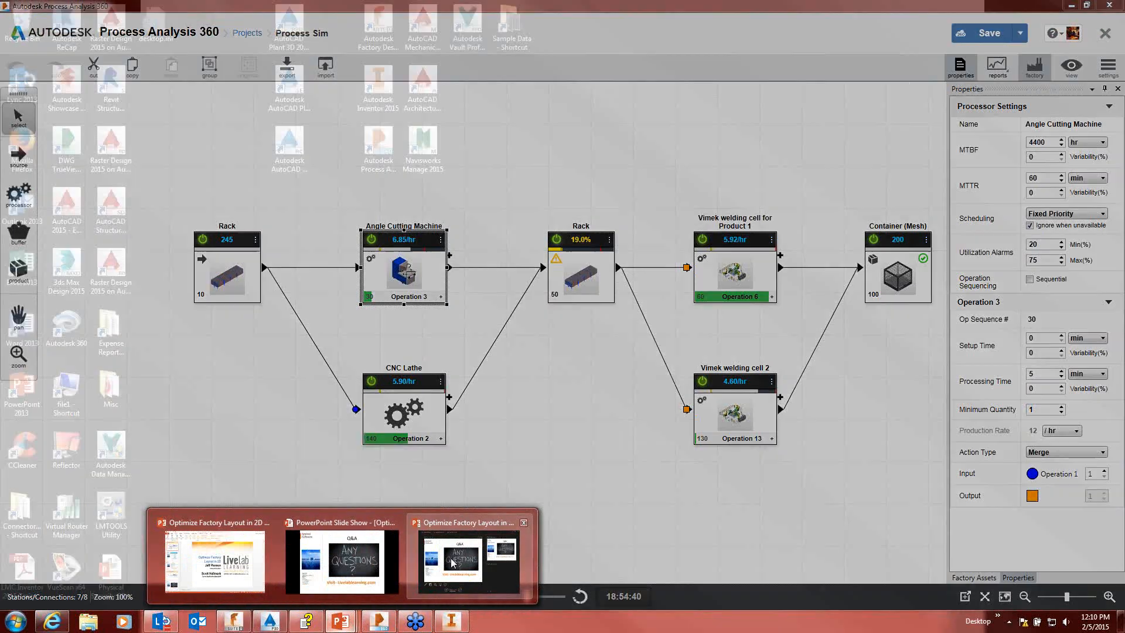
click(451, 558)
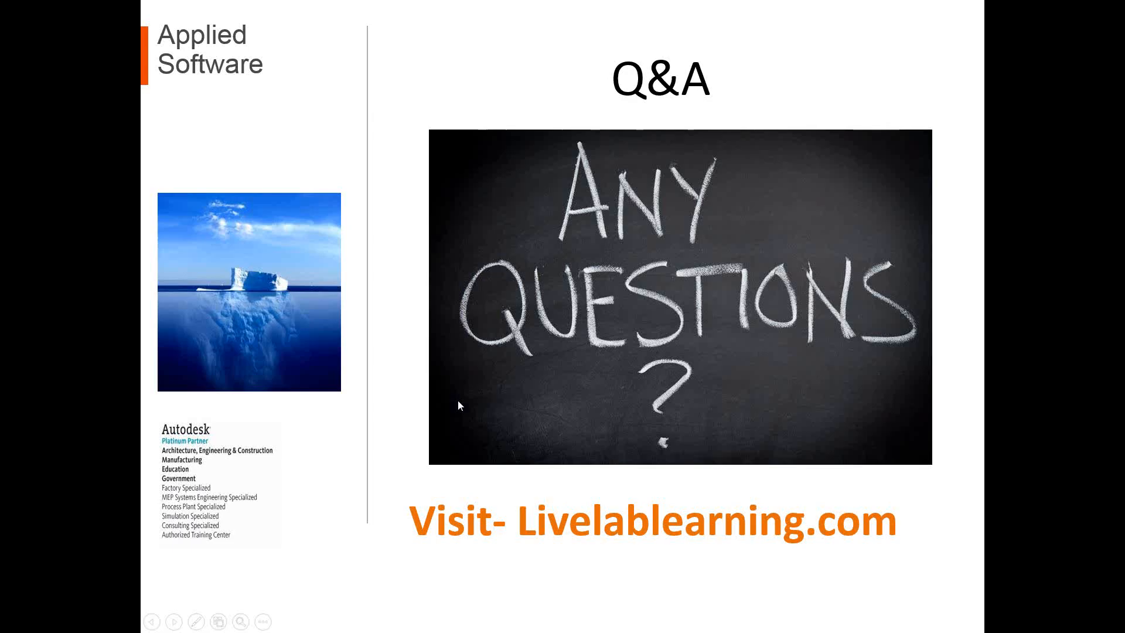